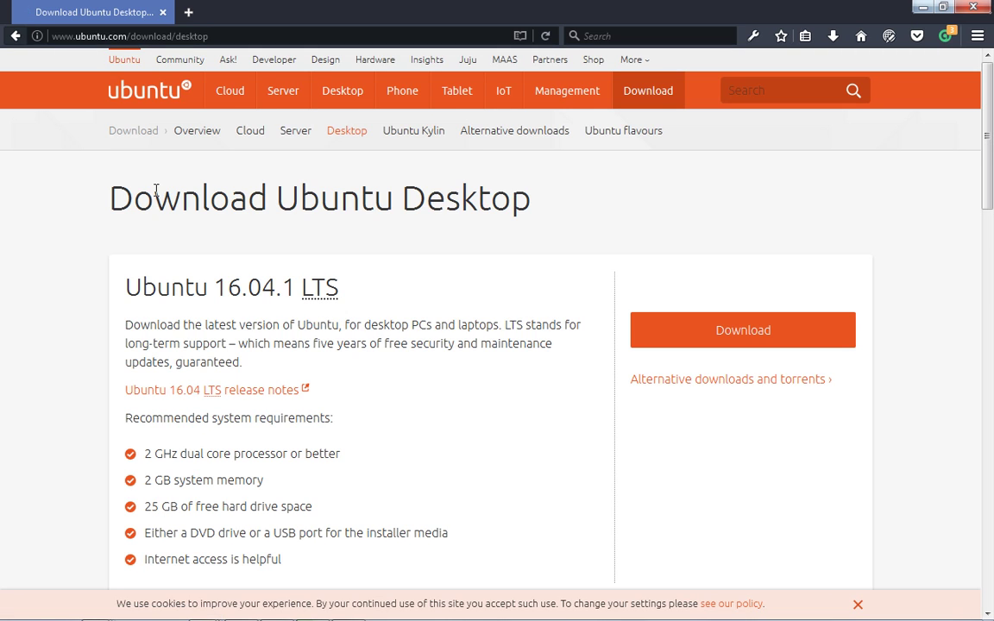
Step: Download the Ubuntu 16.04.1 LTS desktop image, skipping the contribution, and accept saving ubuntu-16.04.1-desktop-amd64.iso
{"action": "left_click", "coordinate": [685, 330]}
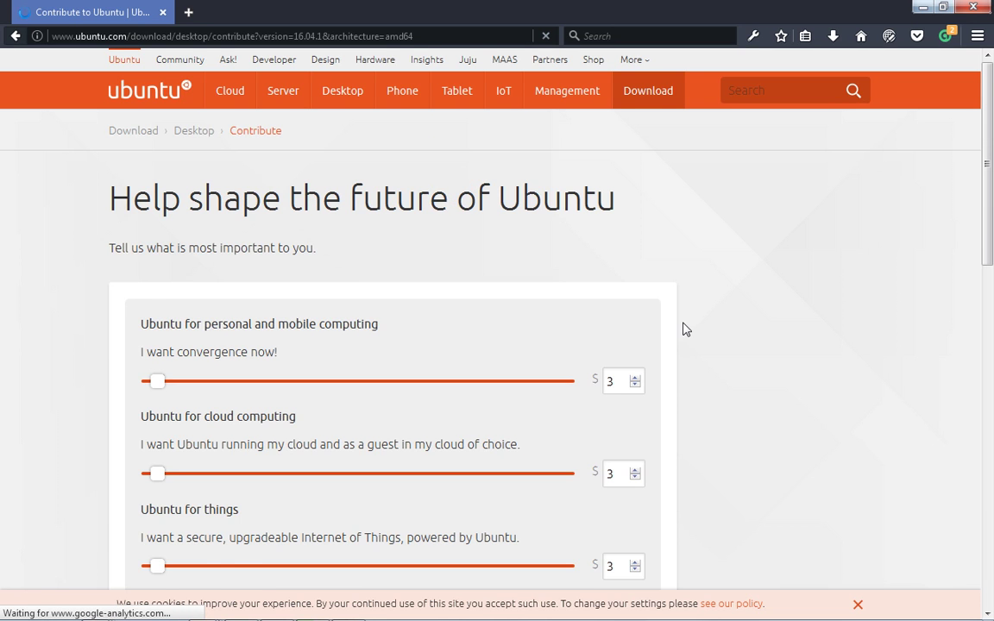
{"action": "scroll", "coordinate": [601, 310], "scroll_direction": "down", "scroll_amount": 15}
{"action": "scroll", "coordinate": [601, 310], "scroll_direction": "up", "scroll_amount": 2}
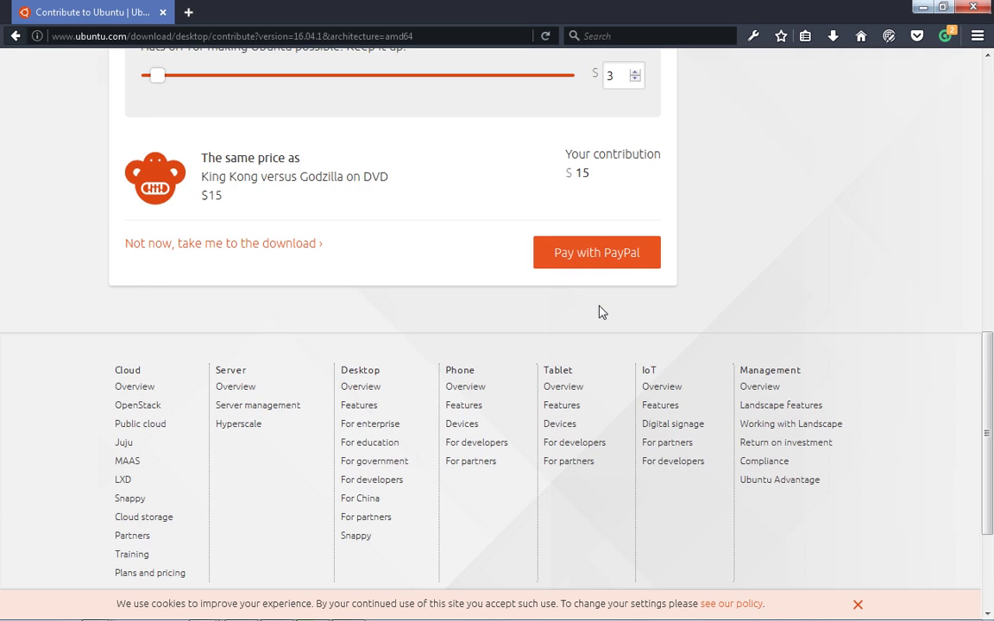
{"action": "left_click", "coordinate": [161, 250]}
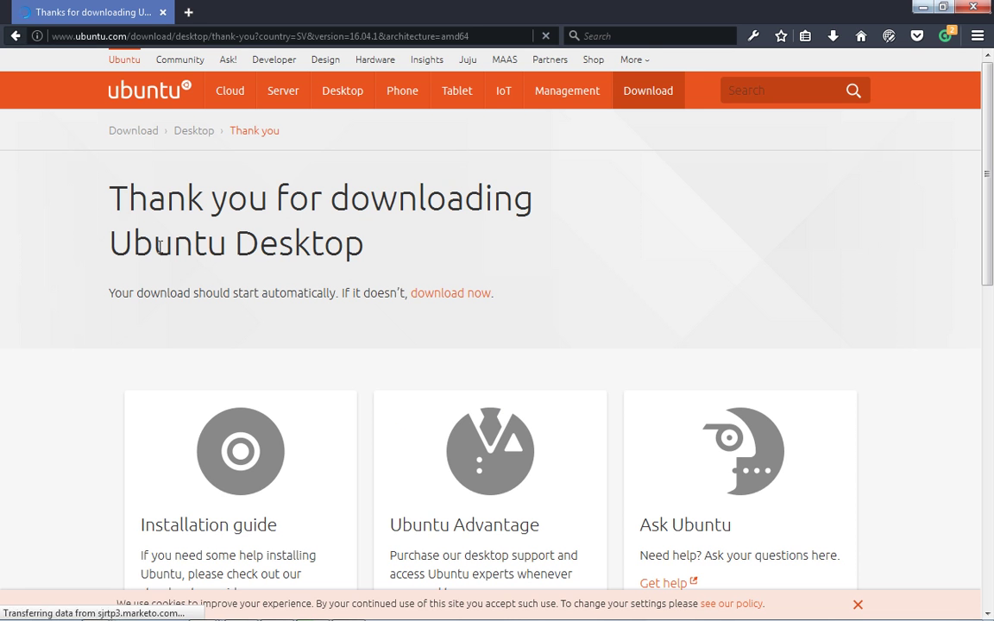
{"action": "scroll", "coordinate": [160, 247], "scroll_direction": "down", "scroll_amount": 2}
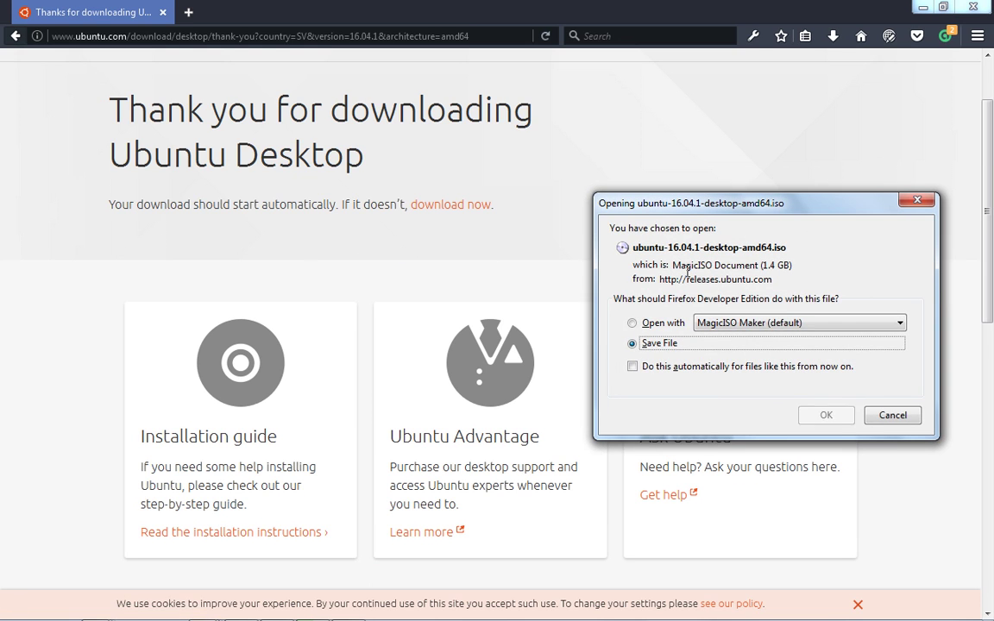
{"action": "left_click", "coordinate": [829, 416]}
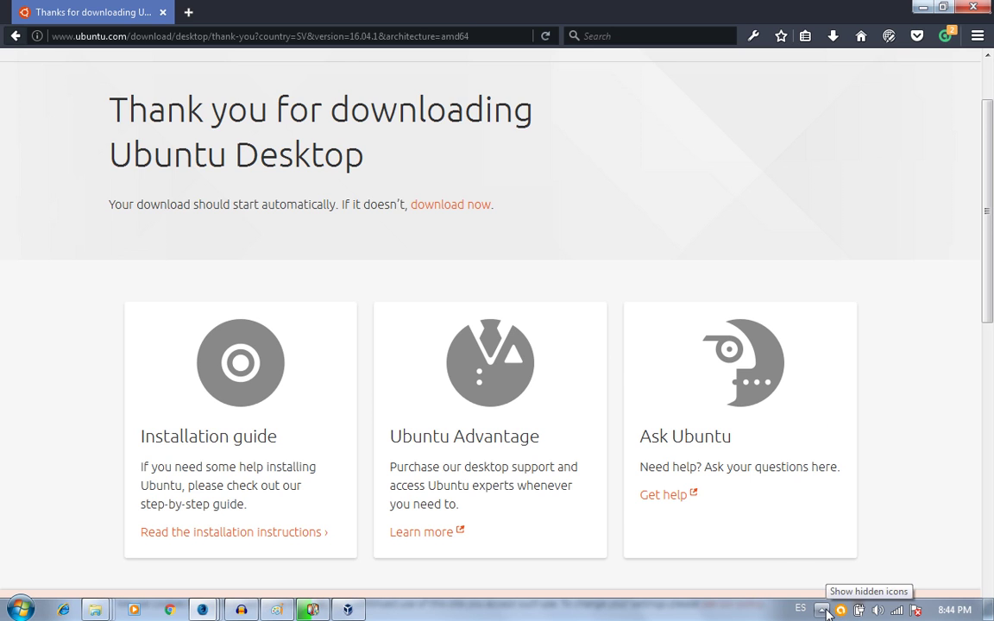
Step: Mount ubuntu-16.04.1-desktop-amd64.iso from the "_" folder on C: in MagicDisc's virtual drive D: and dismiss AutoPlay
{"action": "left_click", "coordinate": [822, 610]}
{"action": "right_click", "coordinate": [808, 534]}
{"action": "mouse_move", "coordinate": [863, 281]}
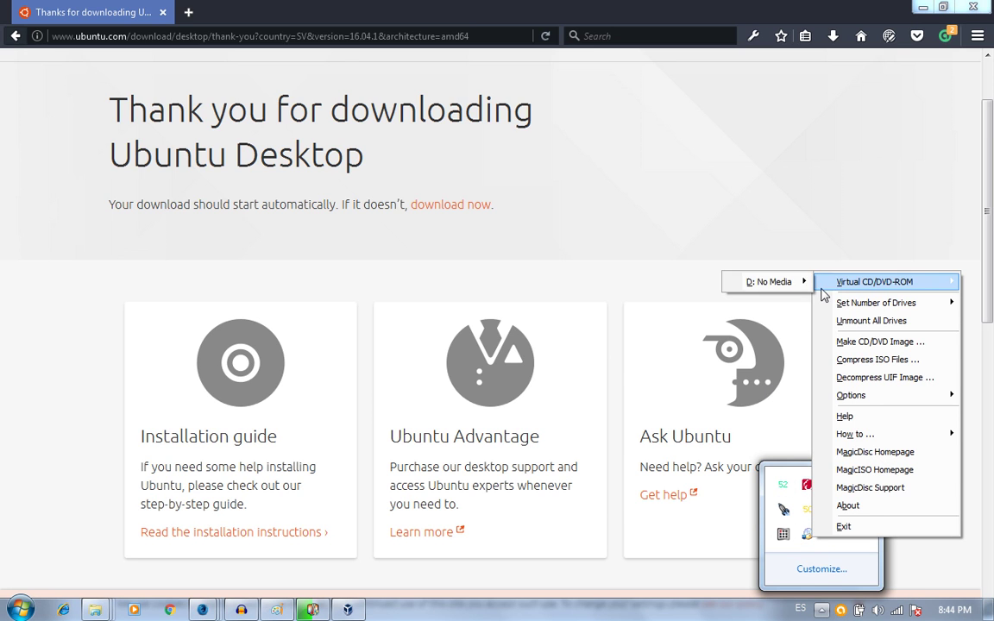
{"action": "left_click", "coordinate": [801, 290]}
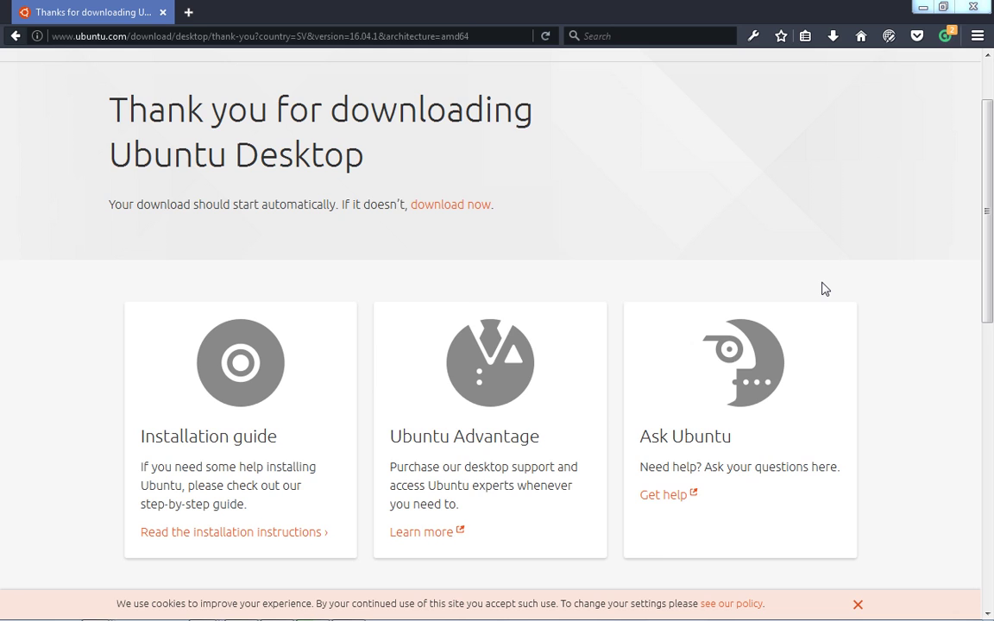
{"action": "type", "text": "\\"}
{"action": "key", "text": "Return"}
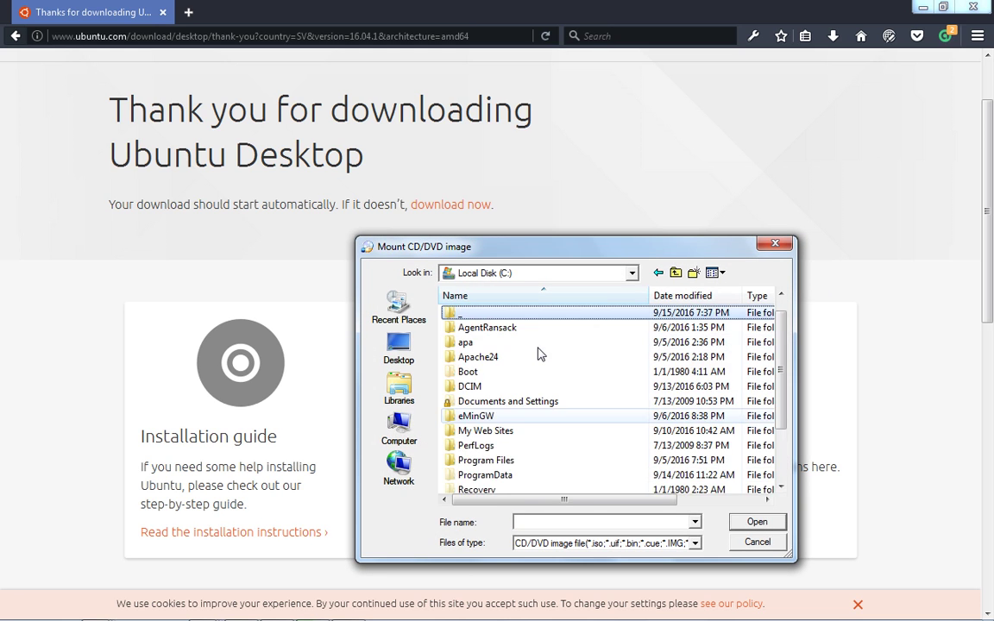
{"action": "key", "text": "Return"}
{"action": "key", "text": "u"}
{"action": "key", "text": "u"}
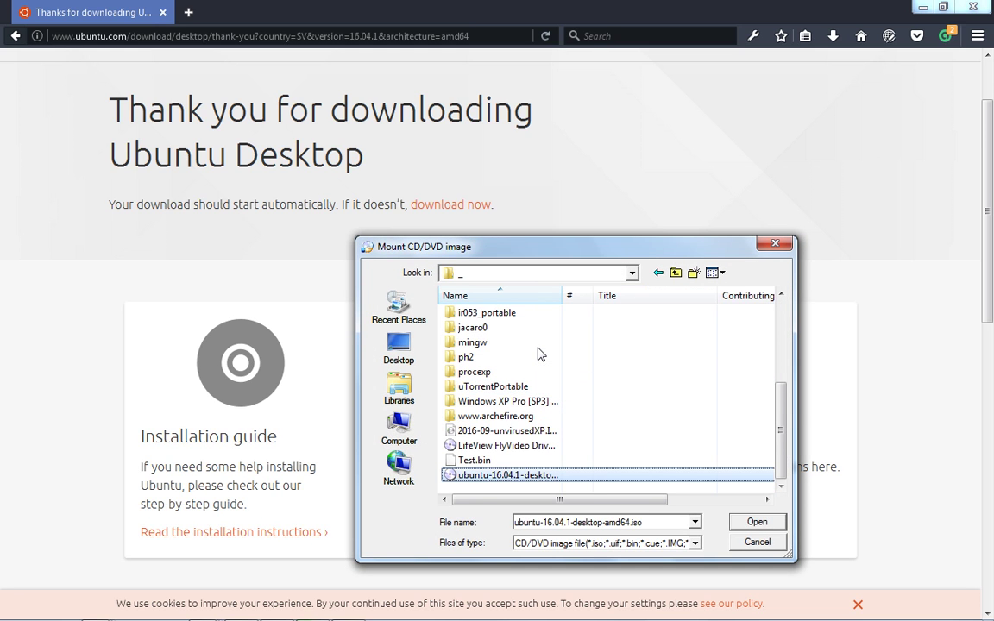
{"action": "left_click", "coordinate": [740, 522]}
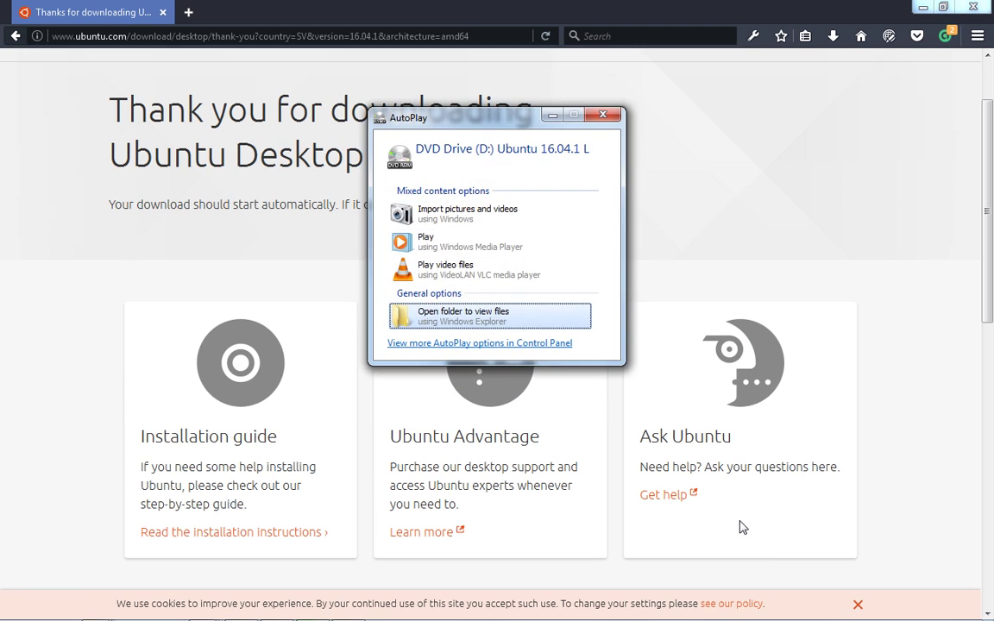
{"action": "key", "text": "Escape"}
Step: Switch to VirtualBox Manager and open the settings of the Topologilinux 7.0.1 virtual machine
{"action": "key", "text": "alt+Tab"}
{"action": "key", "text": "Tab"}
{"action": "key", "text": "Tab"}
{"action": "key", "text": "Tab"}
{"action": "key", "text": "Tab"}
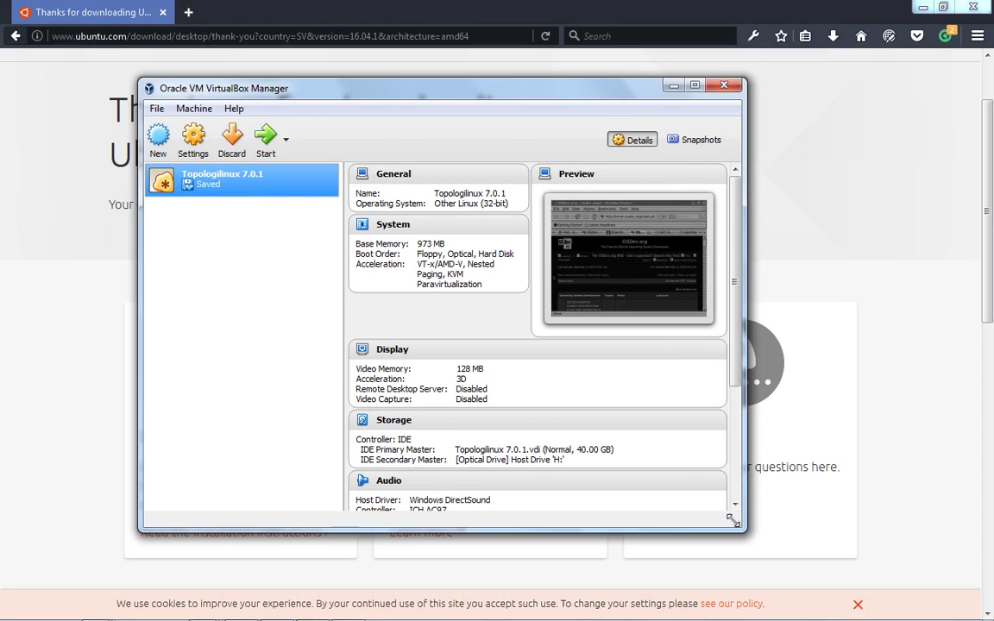
{"action": "right_click", "coordinate": [274, 180]}
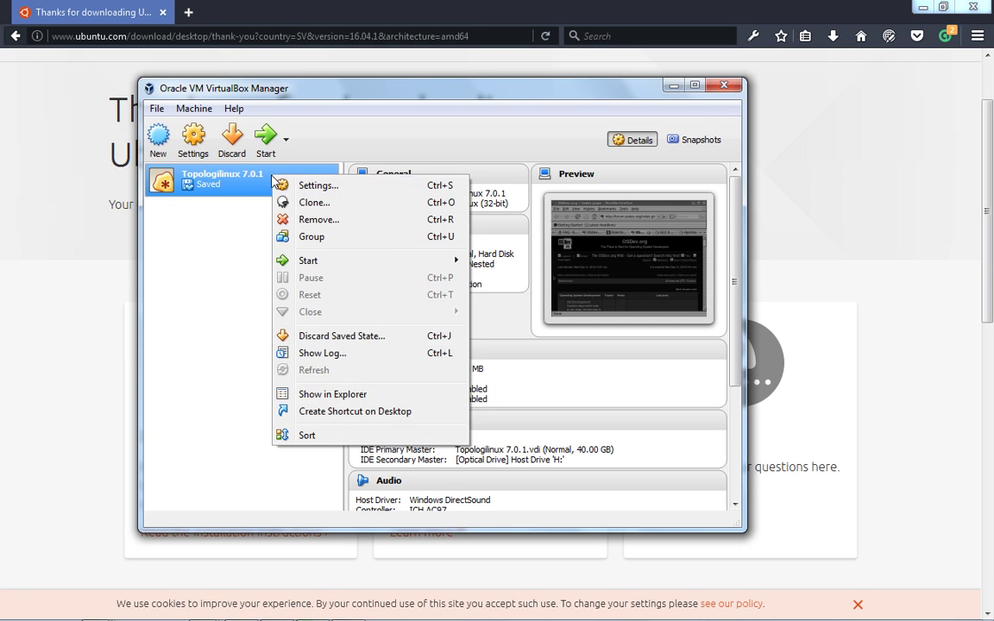
{"action": "left_click", "coordinate": [289, 185]}
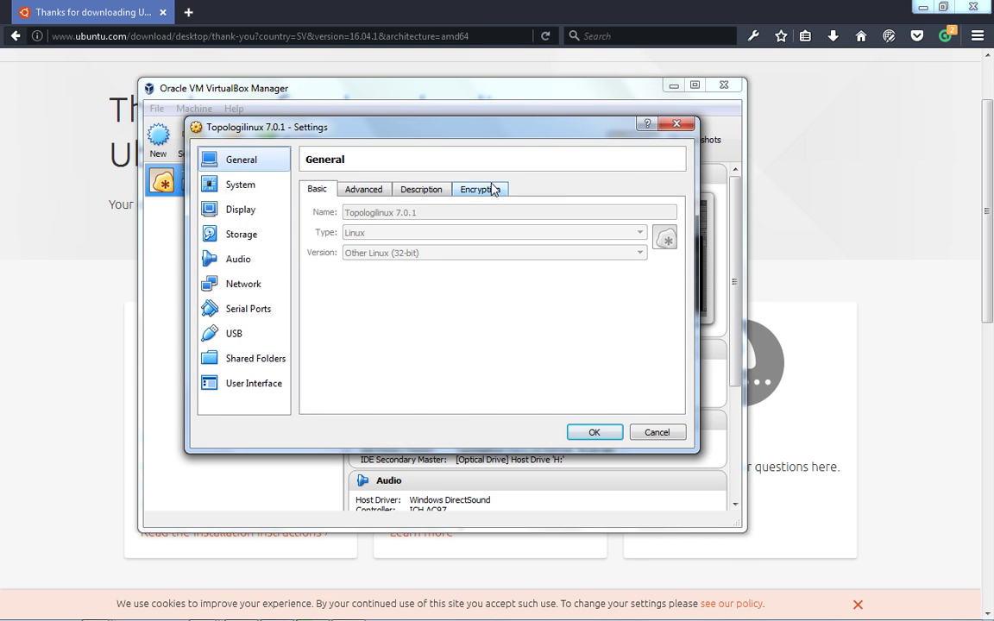
Step: Examine which general, system, display and storage settings of the saved machine are editable, including its host optical drive
{"action": "left_click", "coordinate": [356, 192]}
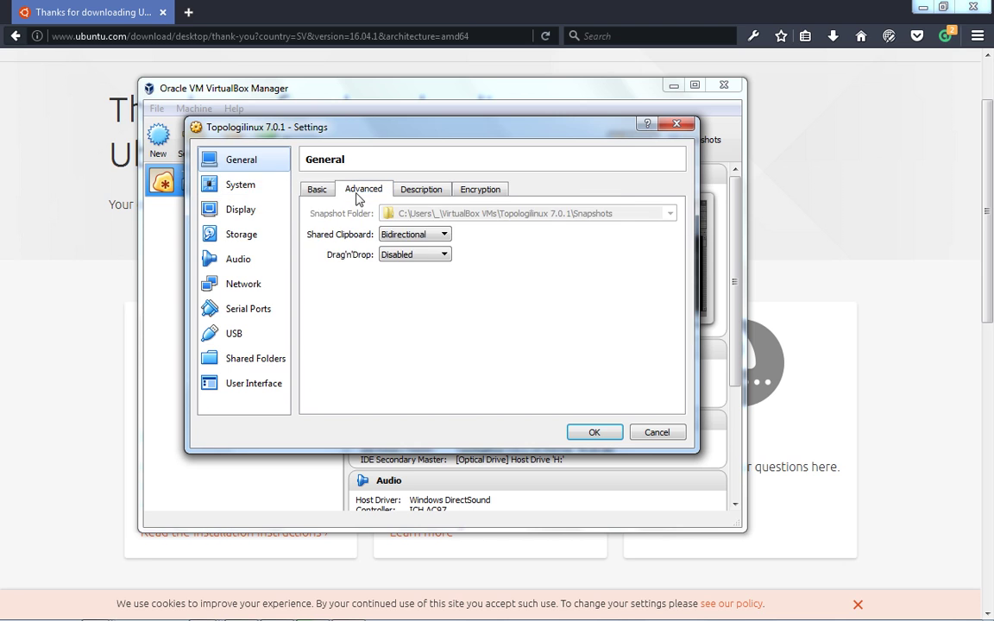
{"action": "left_click", "coordinate": [240, 188]}
{"action": "left_click", "coordinate": [241, 214]}
{"action": "left_click", "coordinate": [241, 233]}
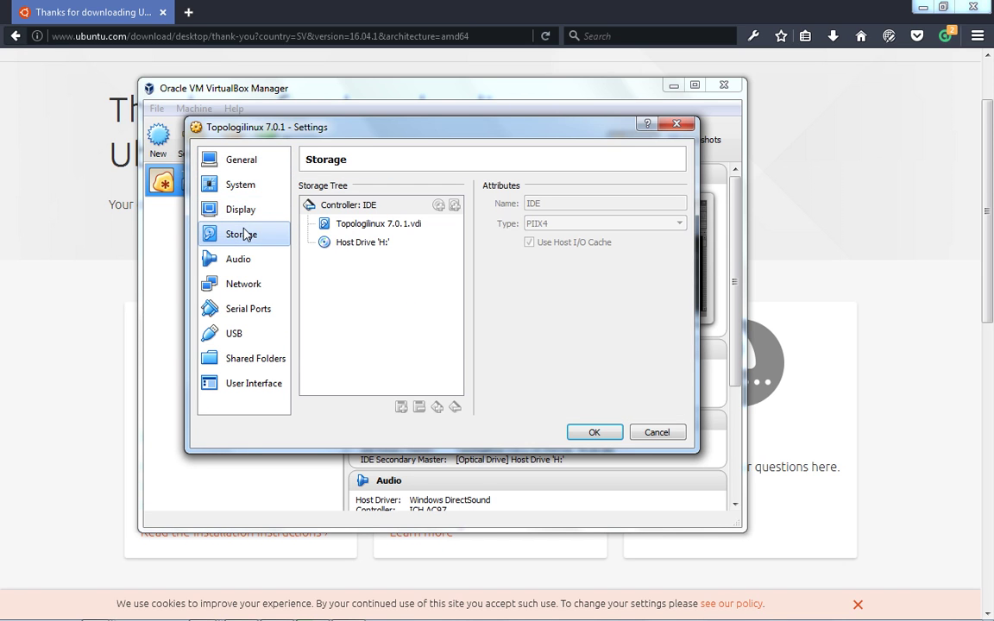
{"action": "left_click", "coordinate": [361, 244]}
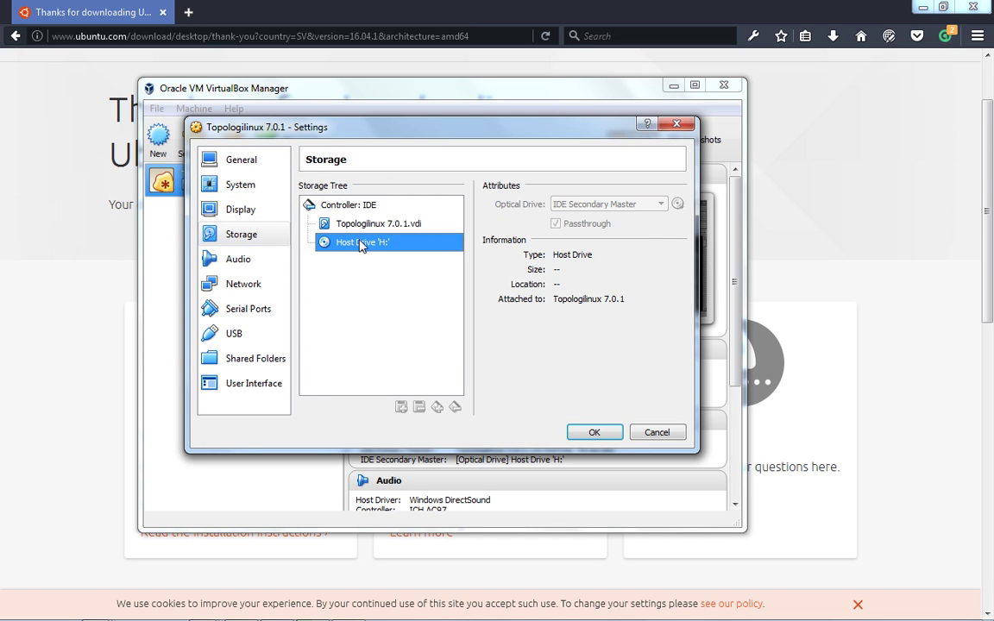
{"action": "right_click", "coordinate": [361, 245]}
{"action": "key", "text": "Escape"}
{"action": "key", "text": "Escape"}
{"action": "right_click", "coordinate": [216, 163]}
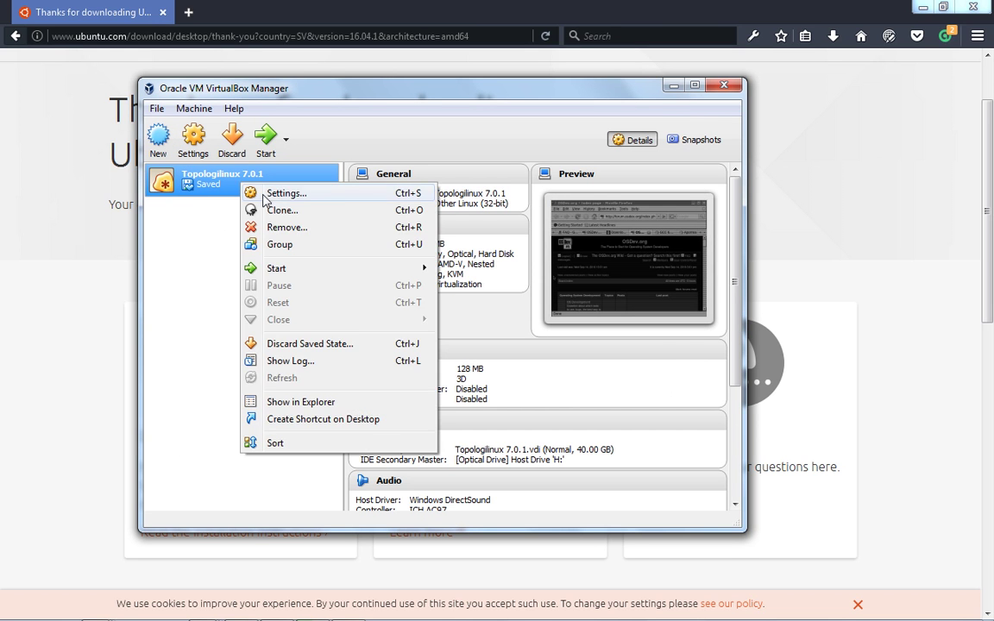
{"action": "left_click", "coordinate": [246, 177]}
{"action": "left_click", "coordinate": [361, 190]}
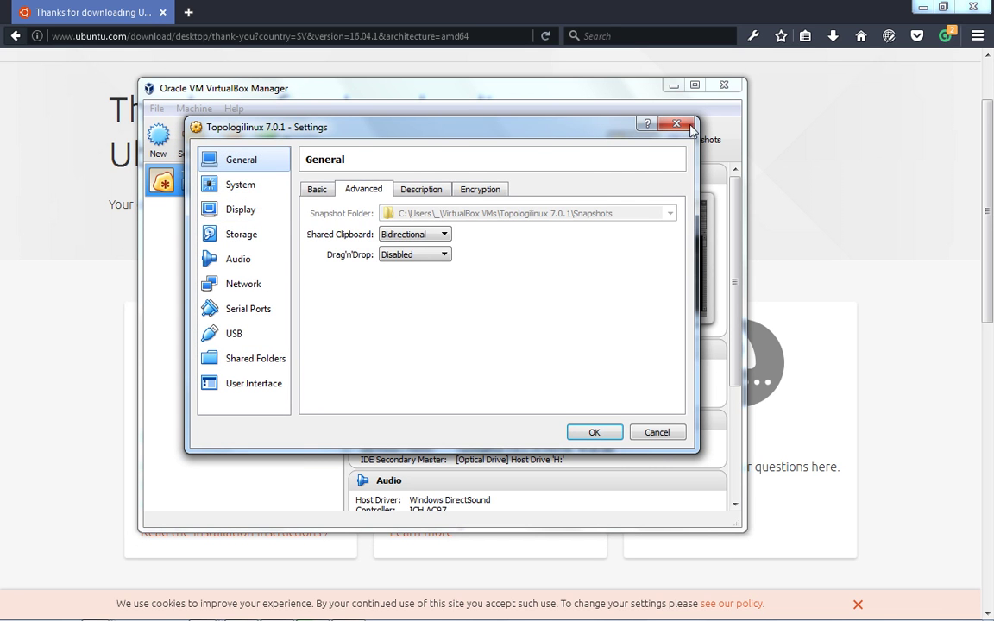
{"action": "left_click", "coordinate": [672, 126]}
Step: Quit VirtualBox Manager and relaunch it from the installed programs
{"action": "left_click", "coordinate": [157, 108]}
{"action": "left_click", "coordinate": [155, 266]}
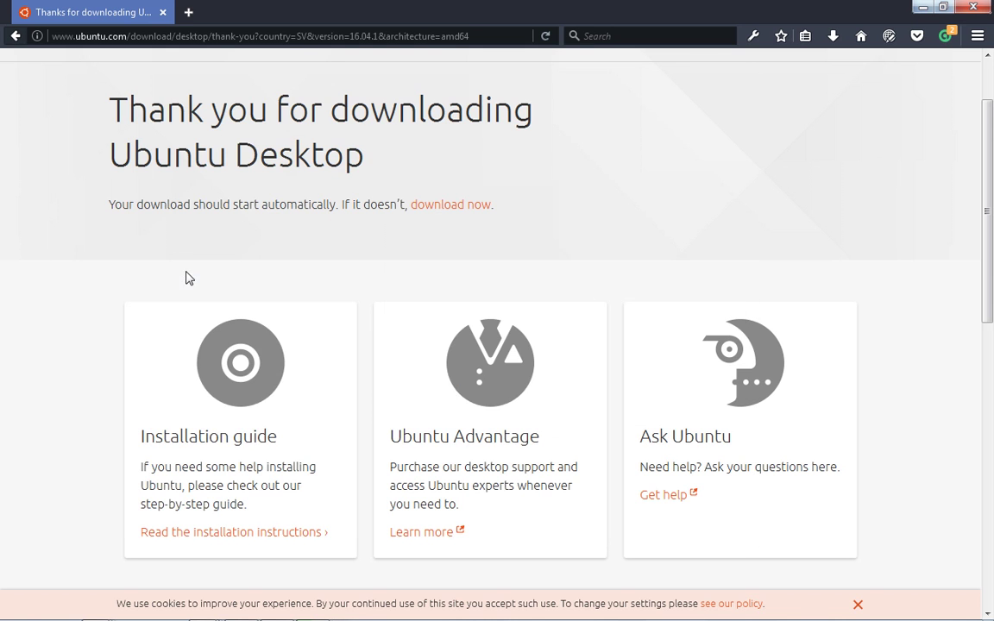
{"action": "left_click", "coordinate": [13, 614]}
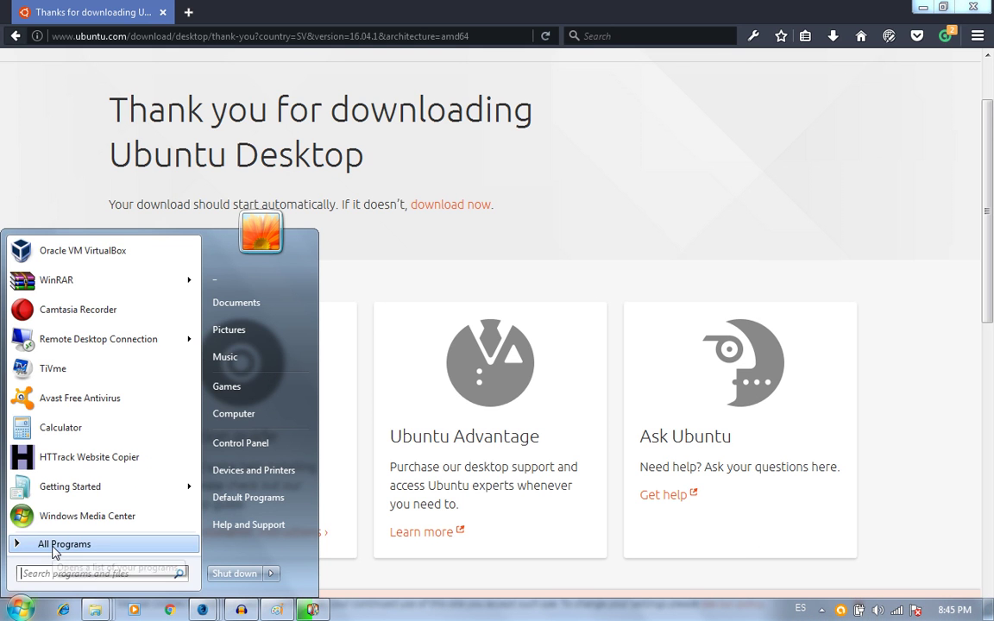
{"action": "left_click", "coordinate": [24, 545]}
{"action": "scroll", "coordinate": [198, 444], "scroll_direction": "down", "scroll_amount": 5}
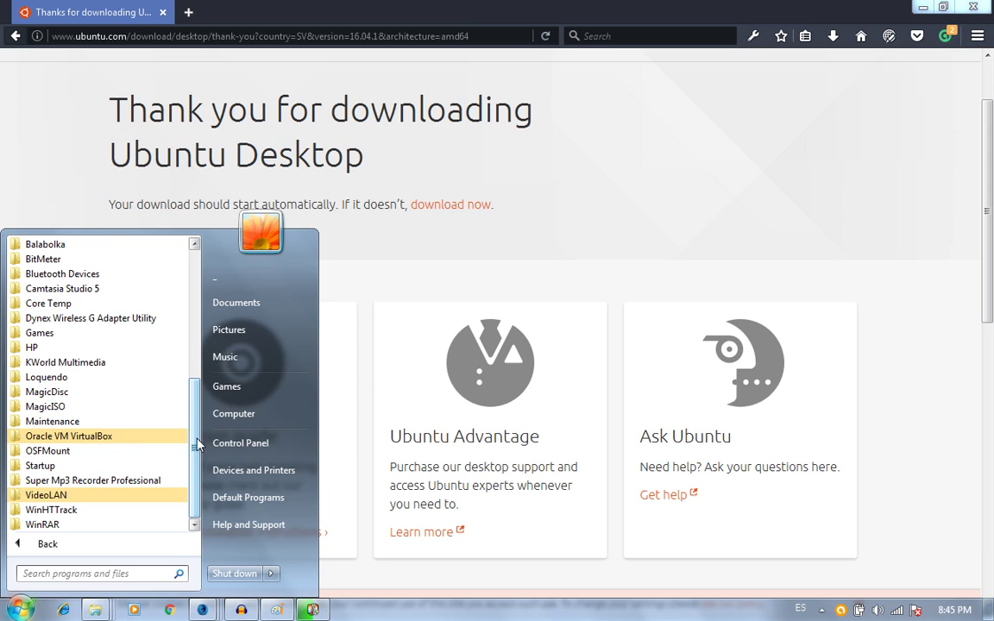
{"action": "left_click", "coordinate": [100, 436]}
{"action": "left_click", "coordinate": [100, 466]}
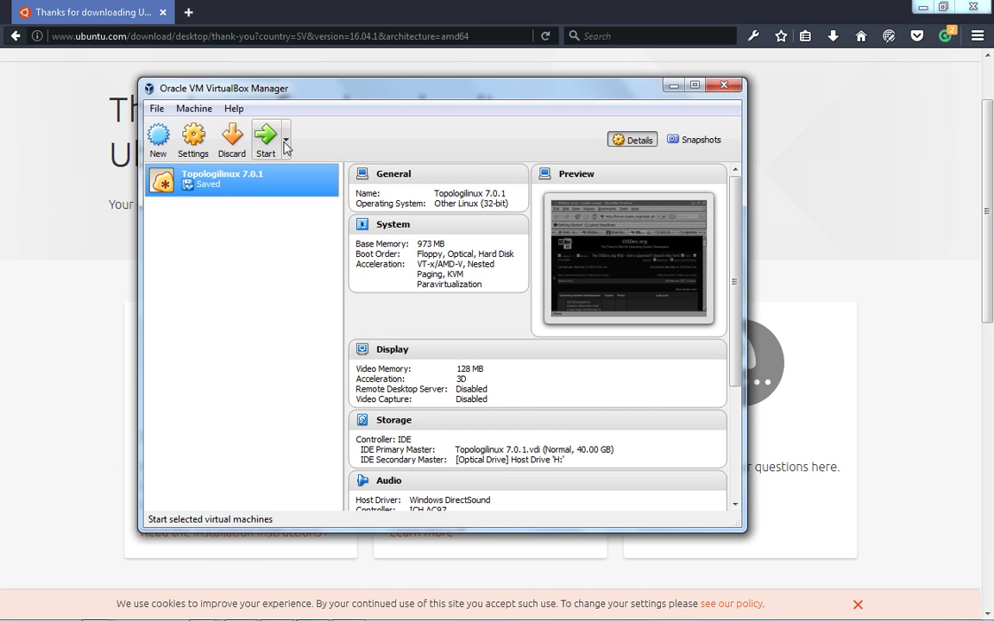
Step: Discard the saved state of the Topologilinux 7.0.1 virtual machine
{"action": "left_click", "coordinate": [286, 147]}
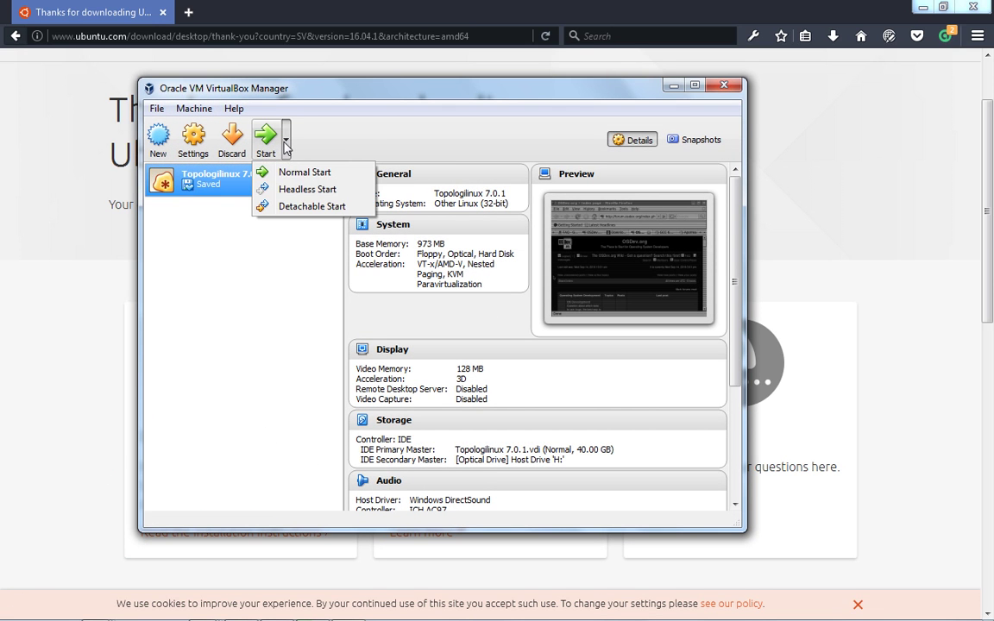
{"action": "left_click", "coordinate": [286, 148]}
{"action": "right_click", "coordinate": [253, 184]}
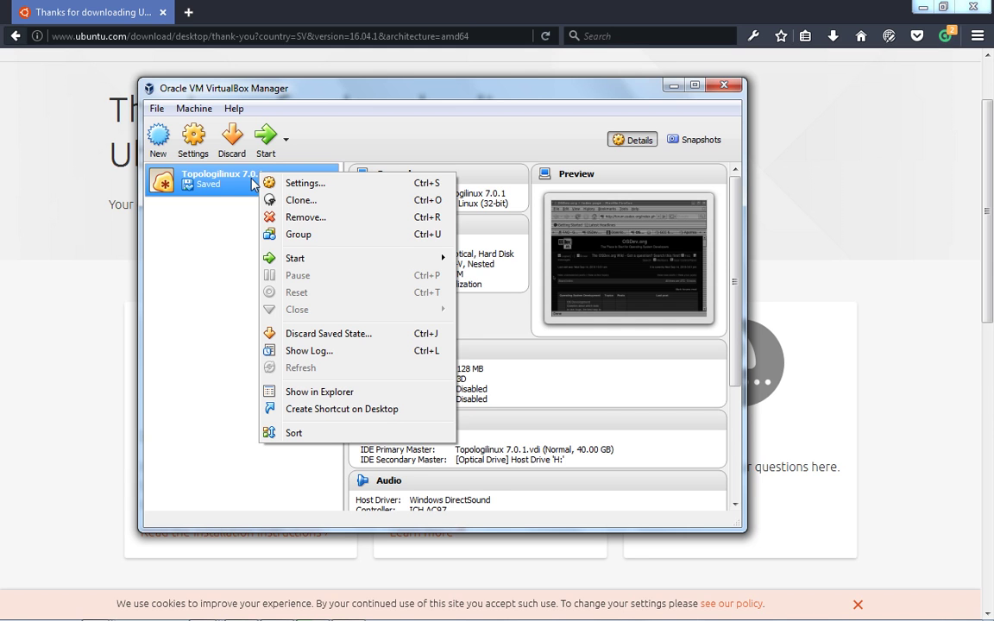
{"action": "left_click", "coordinate": [325, 336]}
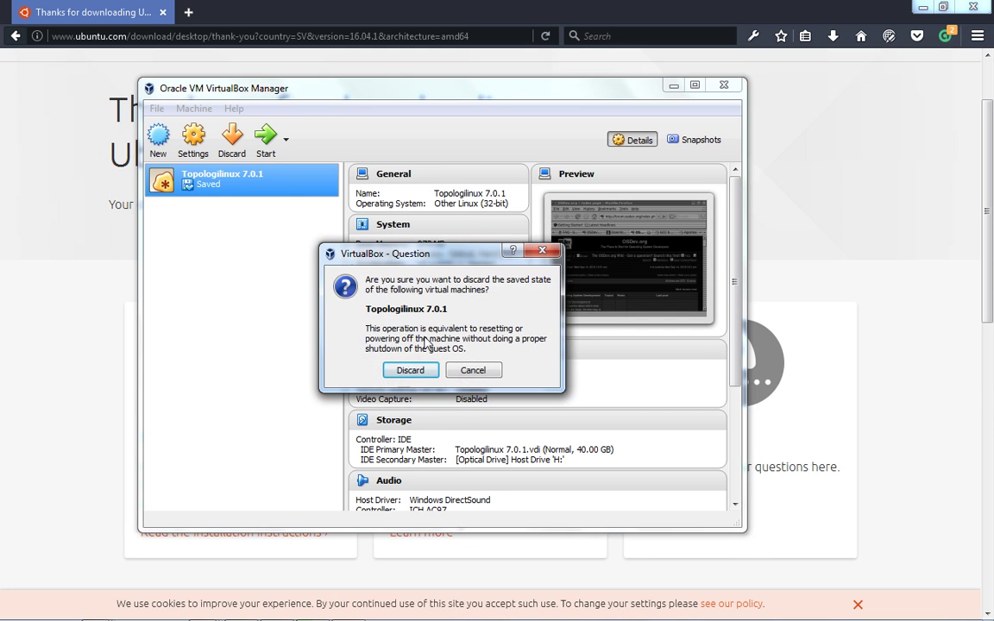
{"action": "left_click", "coordinate": [415, 369]}
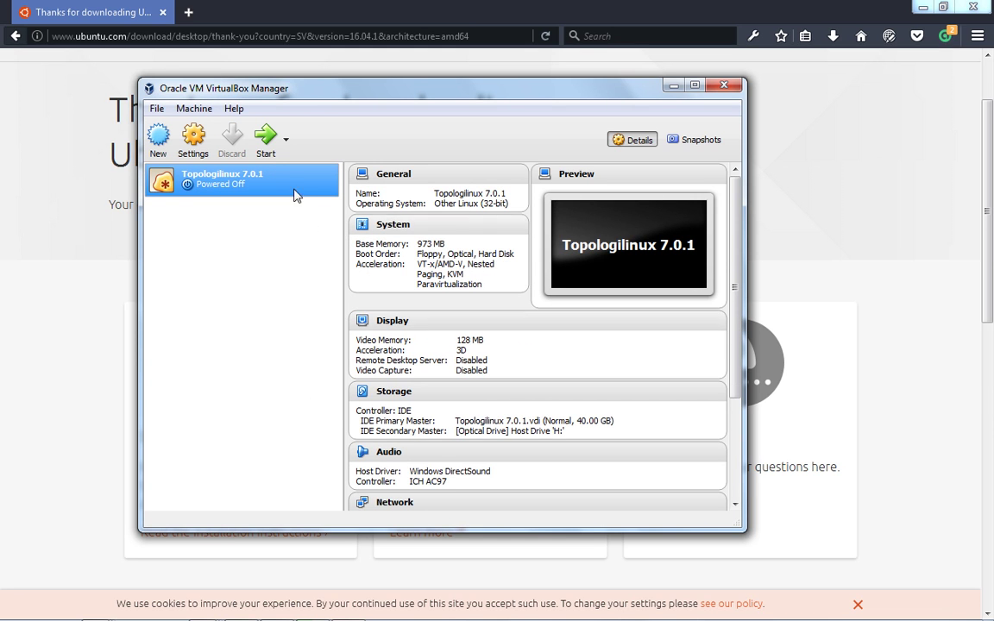
Step: Rename the virtual machine to "Ubuntu Desktop 16.04.1" and set its version to Other Linux (64-bit)
{"action": "left_click", "coordinate": [285, 145]}
{"action": "left_click", "coordinate": [231, 186]}
{"action": "right_click", "coordinate": [218, 169]}
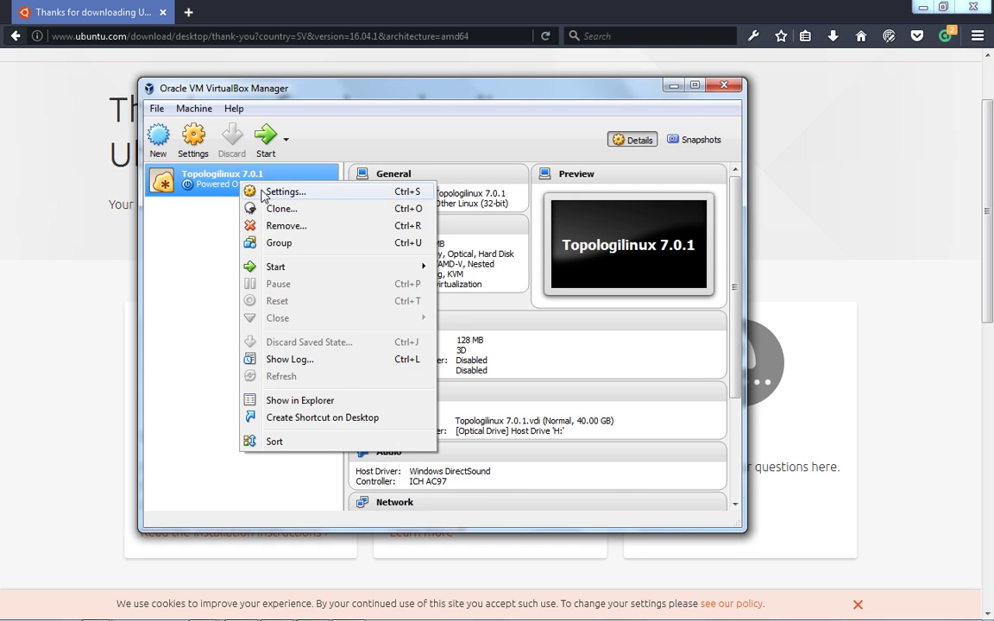
{"action": "left_click", "coordinate": [259, 173]}
{"action": "triple_click", "coordinate": [445, 210]}
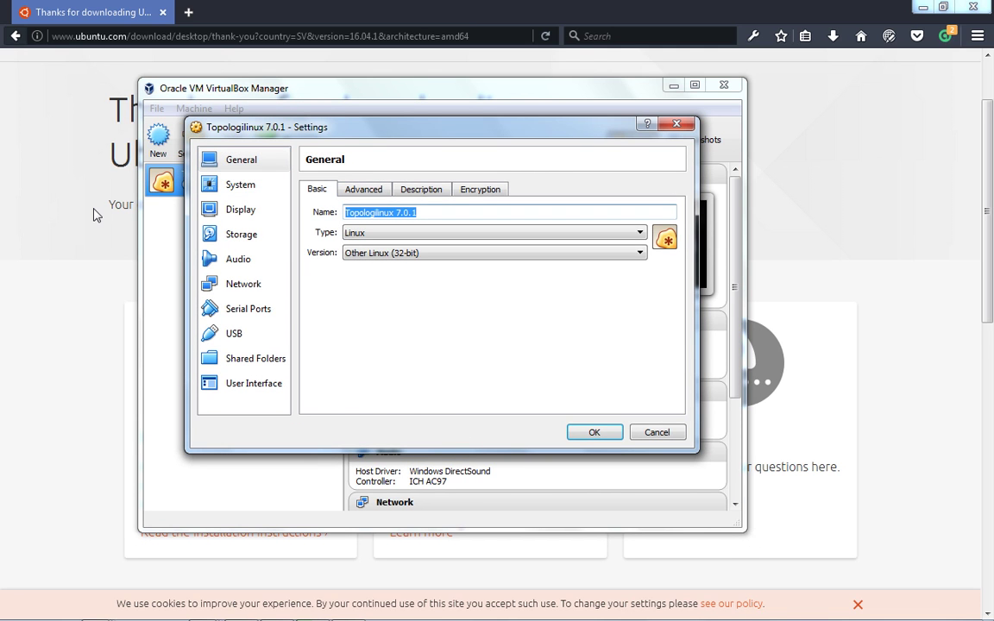
{"action": "type", "text": "Ubuntu D"}
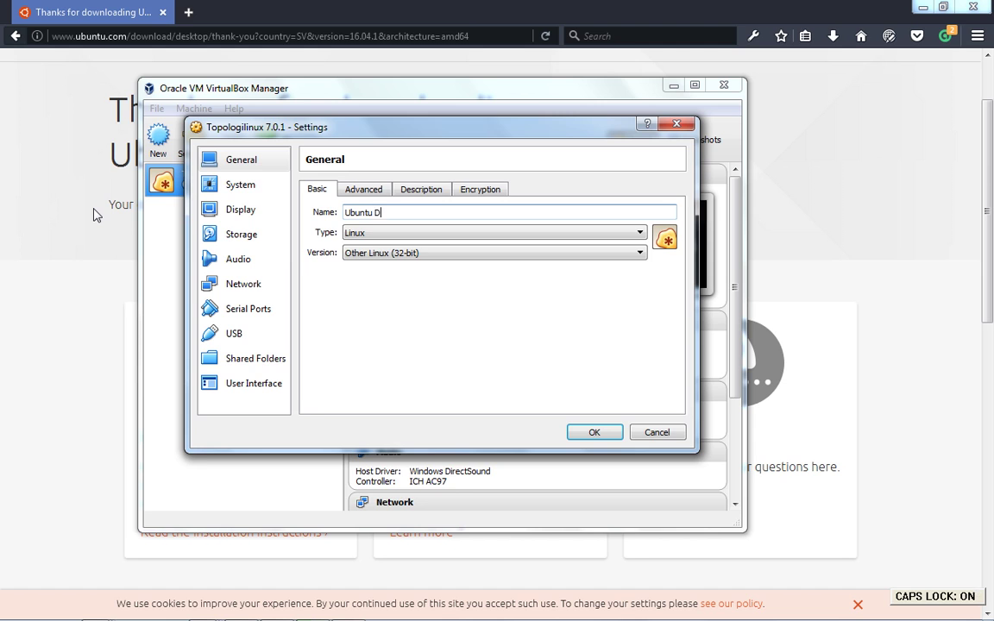
{"action": "type", "text": "esktop 16.04.1"}
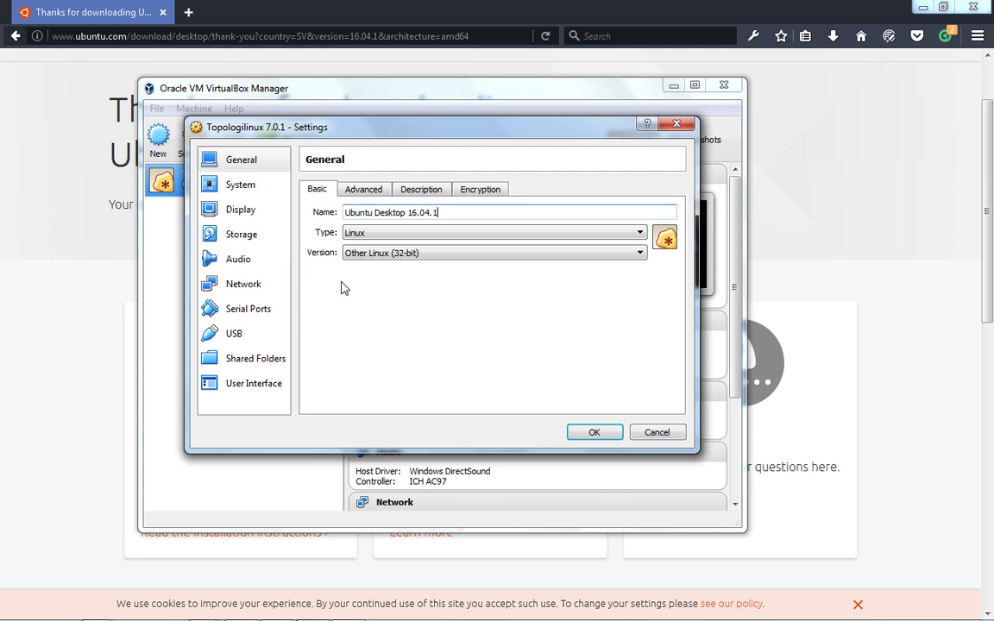
{"action": "left_click", "coordinate": [362, 253]}
{"action": "left_click", "coordinate": [641, 356]}
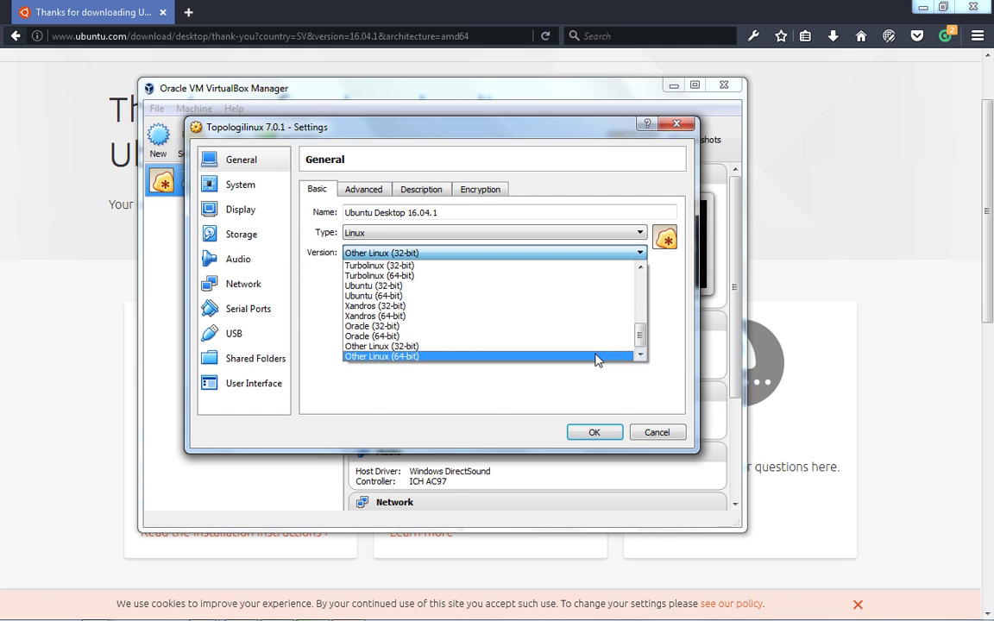
{"action": "left_click", "coordinate": [594, 357]}
Step: Review the advanced, description and encryption options, and enable PAE/NX for the virtual machine's processor
{"action": "left_click", "coordinate": [370, 192]}
{"action": "left_click", "coordinate": [412, 193]}
{"action": "left_click", "coordinate": [365, 191]}
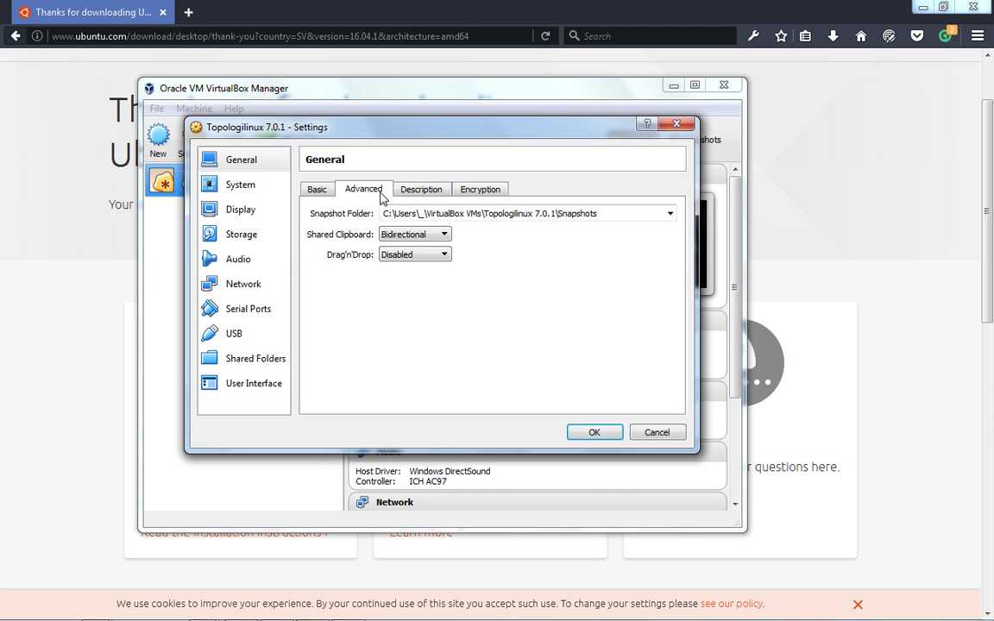
{"action": "left_click", "coordinate": [416, 194]}
{"action": "left_click", "coordinate": [464, 192]}
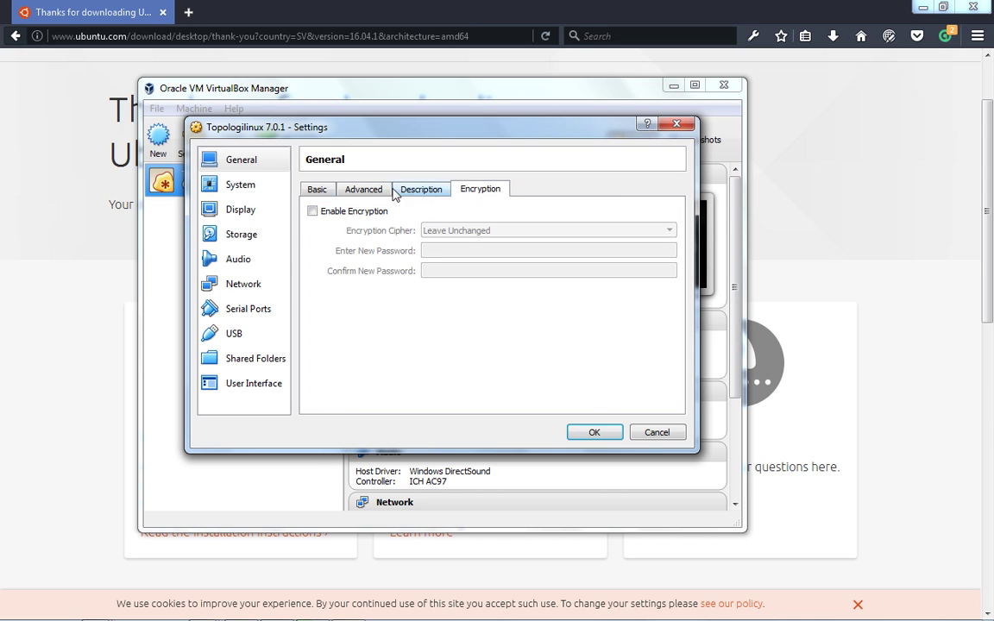
{"action": "left_click", "coordinate": [250, 190]}
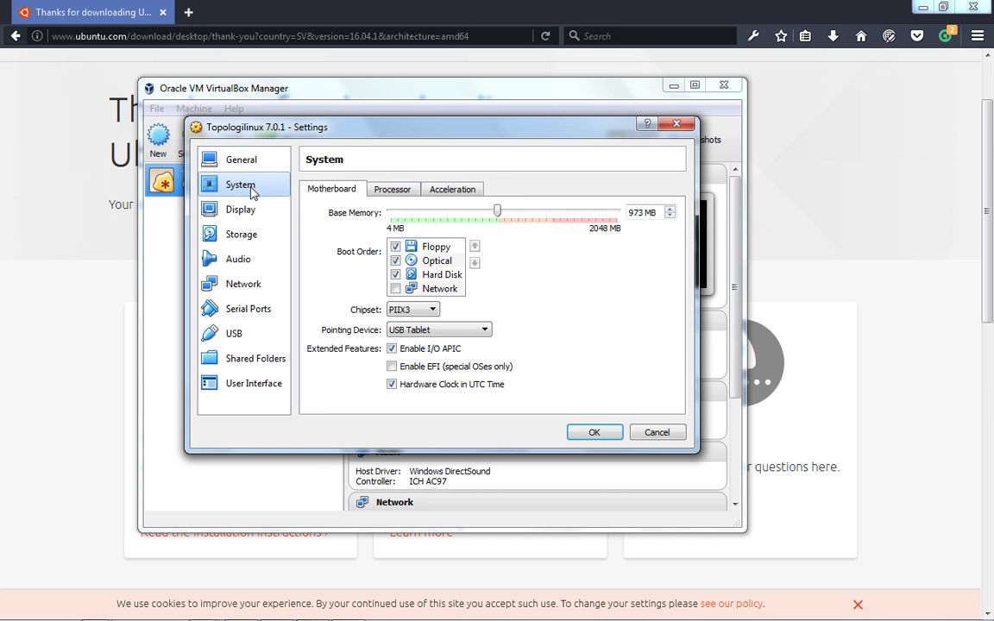
{"action": "left_click", "coordinate": [391, 193]}
{"action": "left_click", "coordinate": [413, 279]}
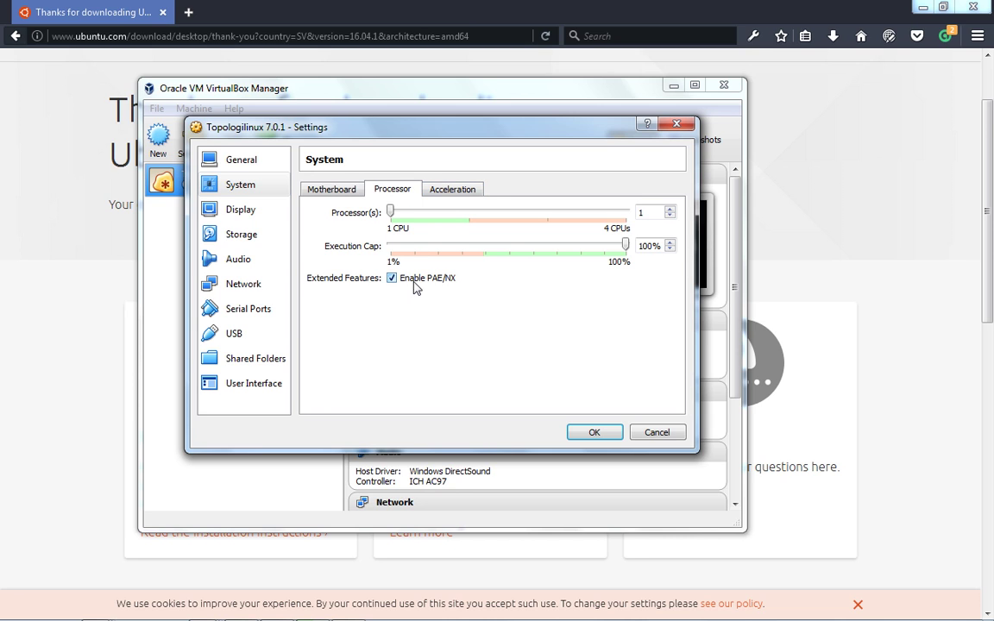
Step: Set the virtual machine's paravirtualization interface to Hyper-V
{"action": "left_click", "coordinate": [448, 190]}
{"action": "left_click", "coordinate": [430, 212]}
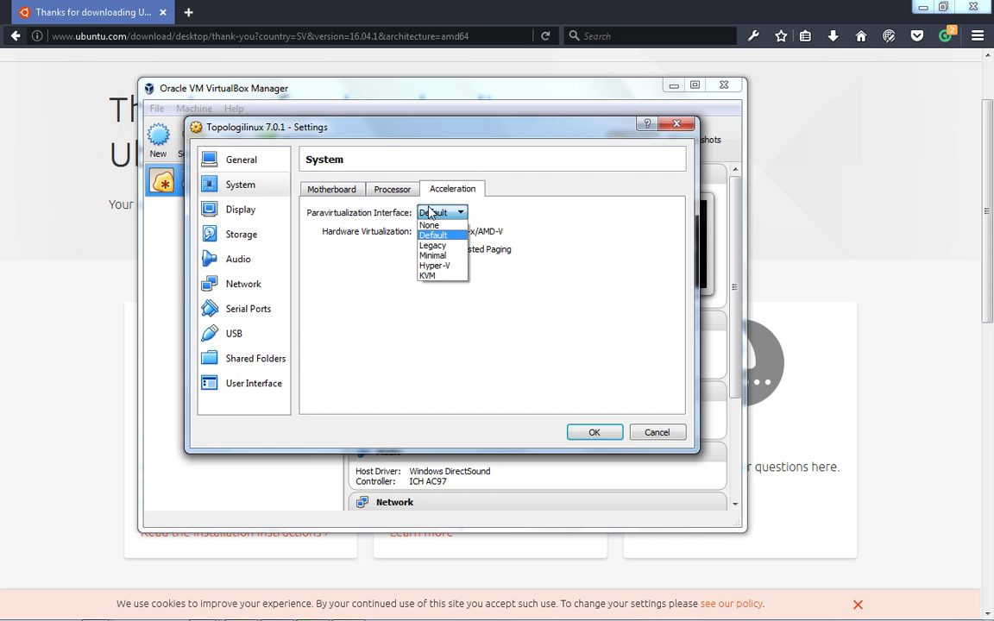
{"action": "left_click", "coordinate": [431, 265]}
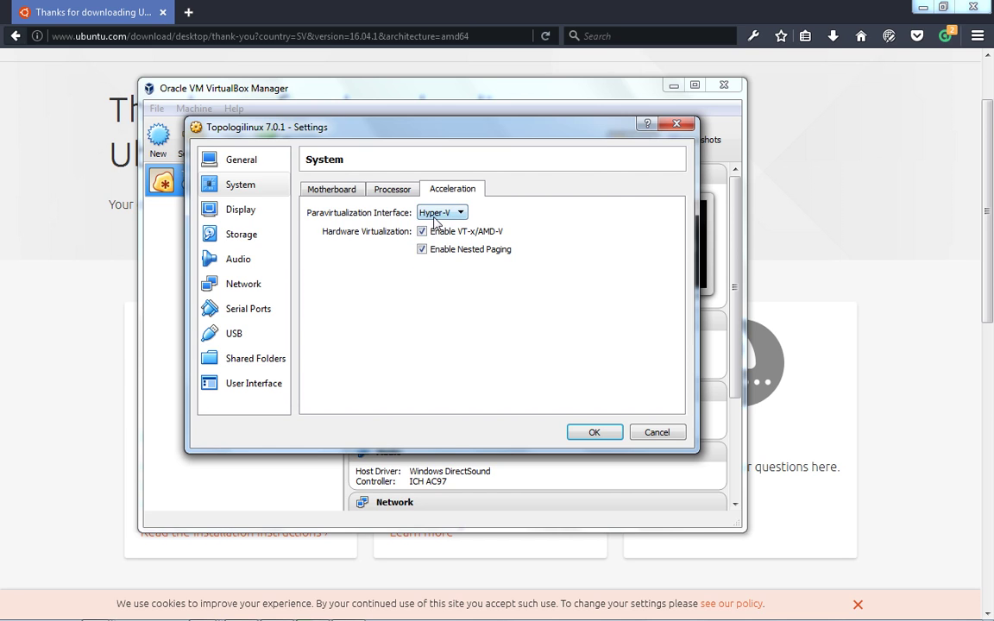
Step: Switch the virtual machine's optical drive on the IDE controller to the host drive D:
{"action": "left_click", "coordinate": [239, 210]}
{"action": "left_click", "coordinate": [244, 234]}
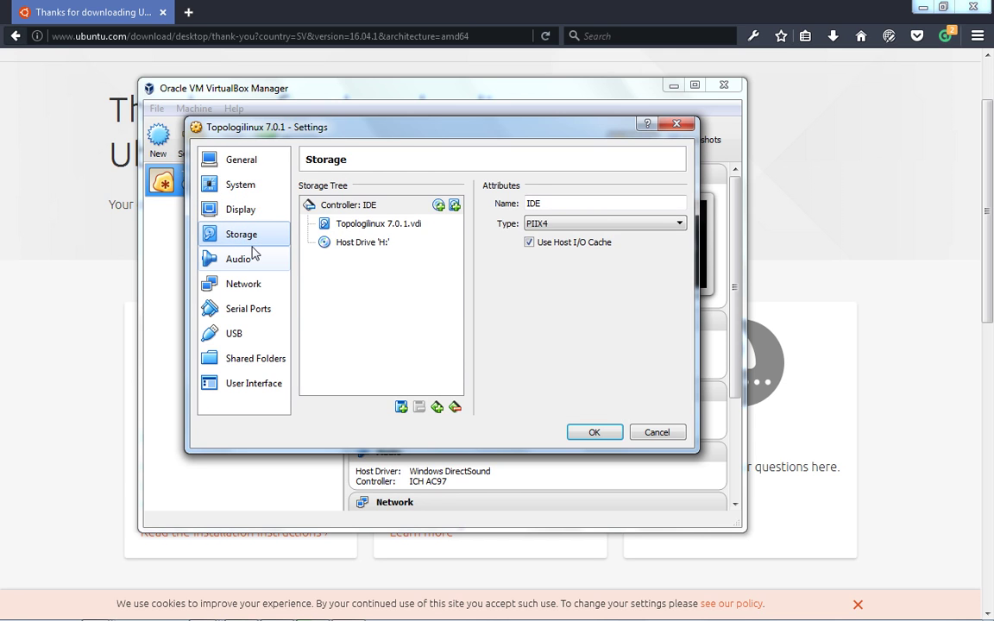
{"action": "right_click", "coordinate": [364, 241]}
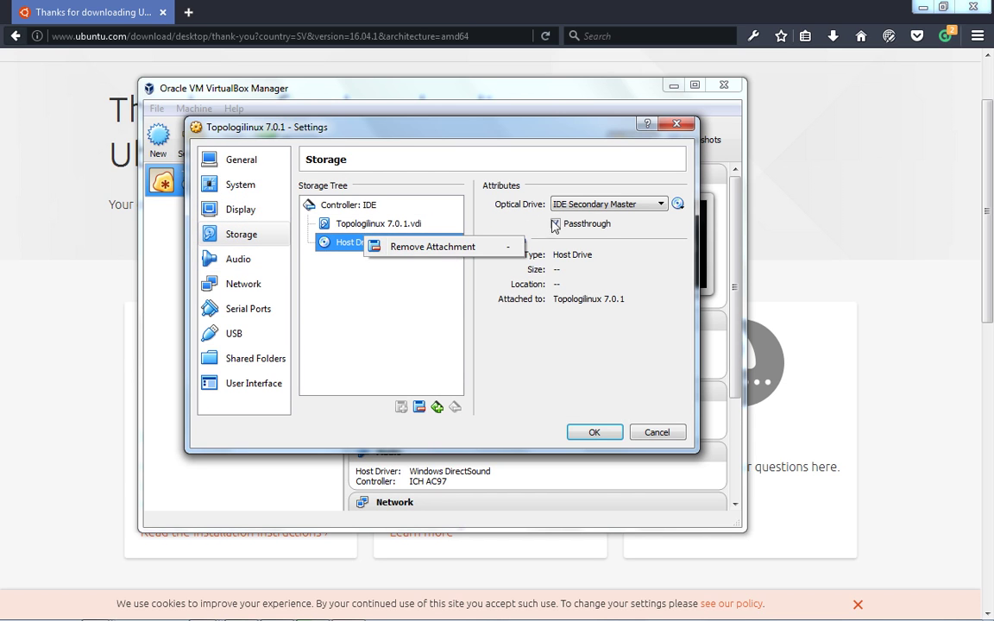
{"action": "left_click", "coordinate": [677, 203]}
{"action": "left_click", "coordinate": [695, 241]}
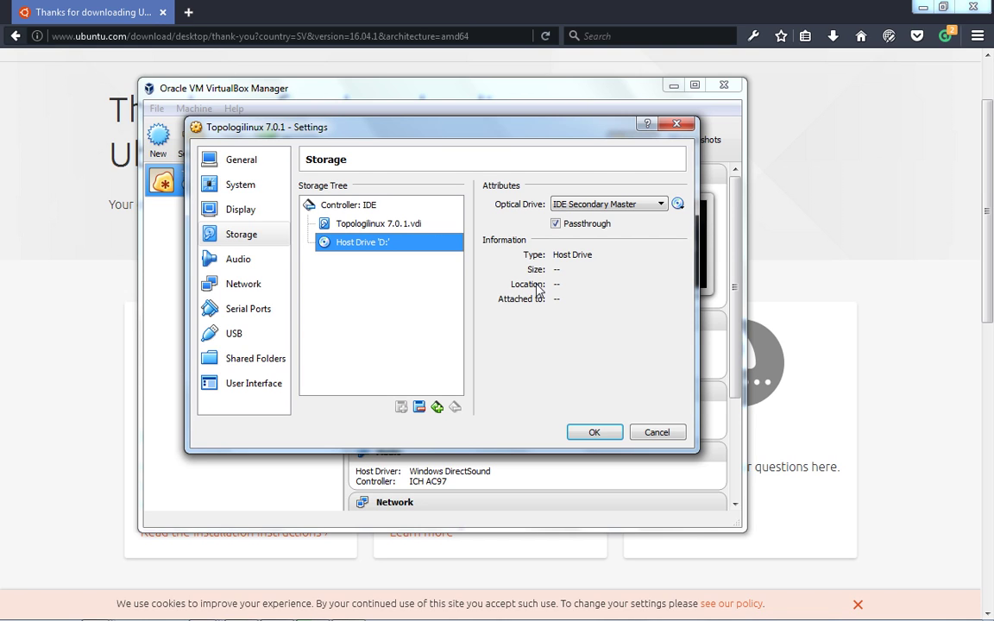
Step: Review the virtual machine's audio, network, serial port, USB, shared folder and user interface settings
{"action": "left_click", "coordinate": [238, 261]}
{"action": "left_click", "coordinate": [245, 285]}
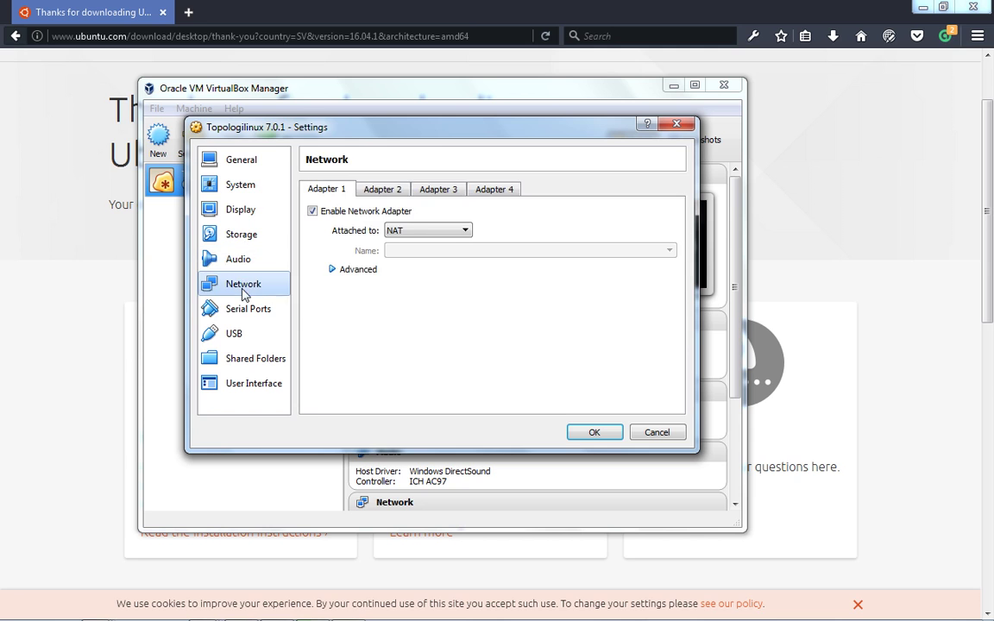
{"action": "left_click", "coordinate": [244, 308]}
{"action": "left_click", "coordinate": [238, 335]}
{"action": "left_click", "coordinate": [250, 358]}
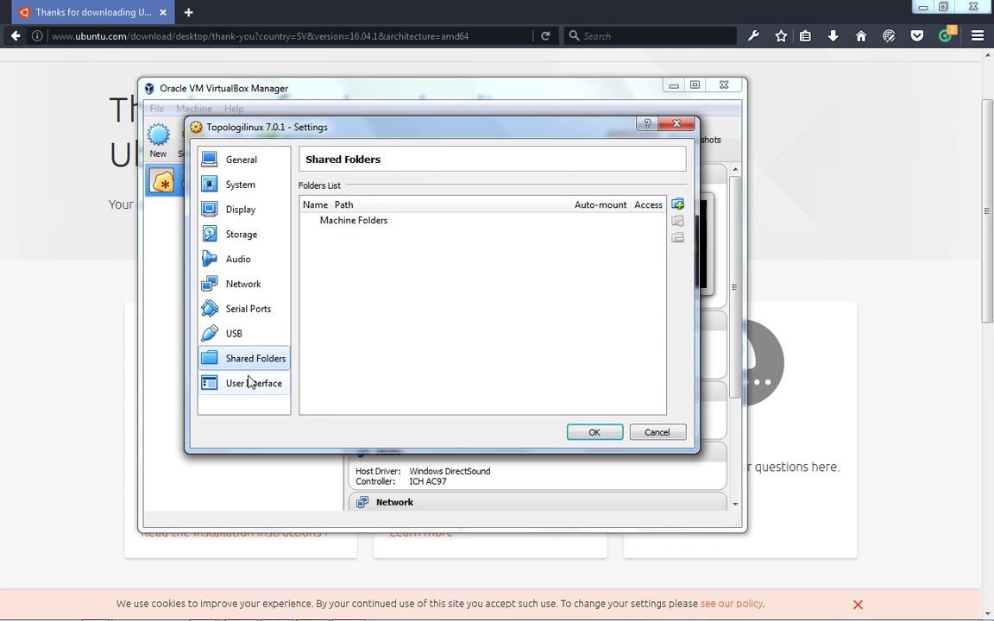
{"action": "left_click", "coordinate": [248, 382]}
{"action": "left_click", "coordinate": [209, 362]}
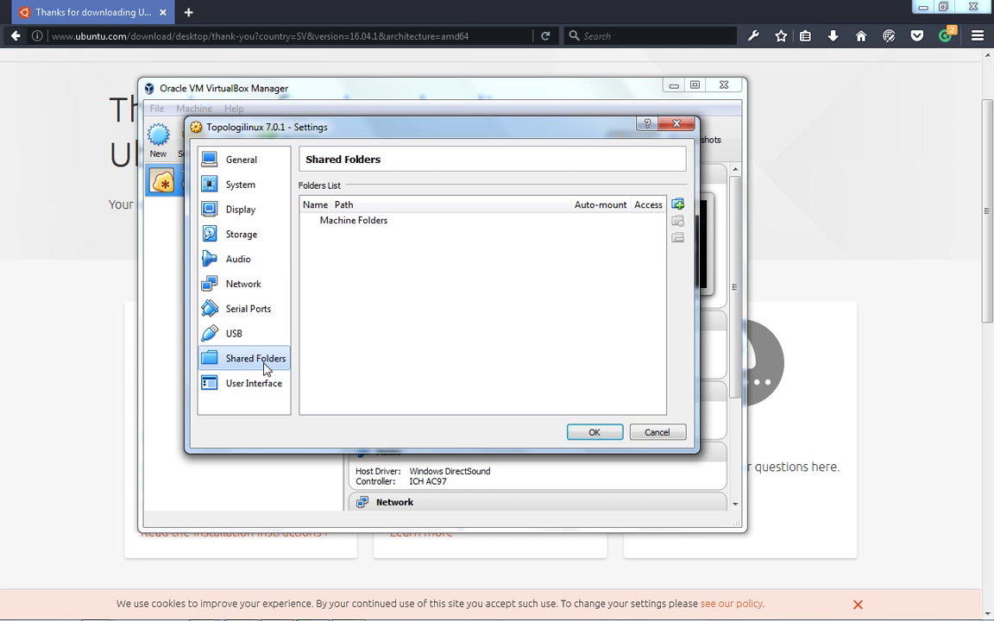
Step: Add the folder C:\_ as an auto-mounted shared folder and save the virtual machine's settings
{"action": "left_click", "coordinate": [678, 204]}
{"action": "left_click", "coordinate": [540, 239]}
{"action": "left_click", "coordinate": [522, 266]}
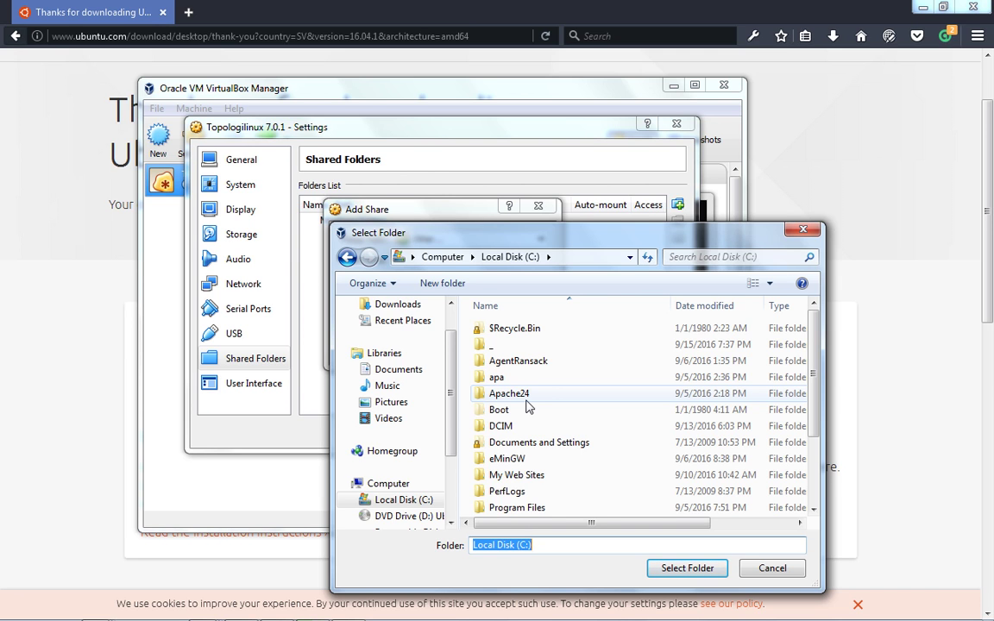
{"action": "left_click", "coordinate": [492, 345]}
{"action": "left_click", "coordinate": [682, 568]}
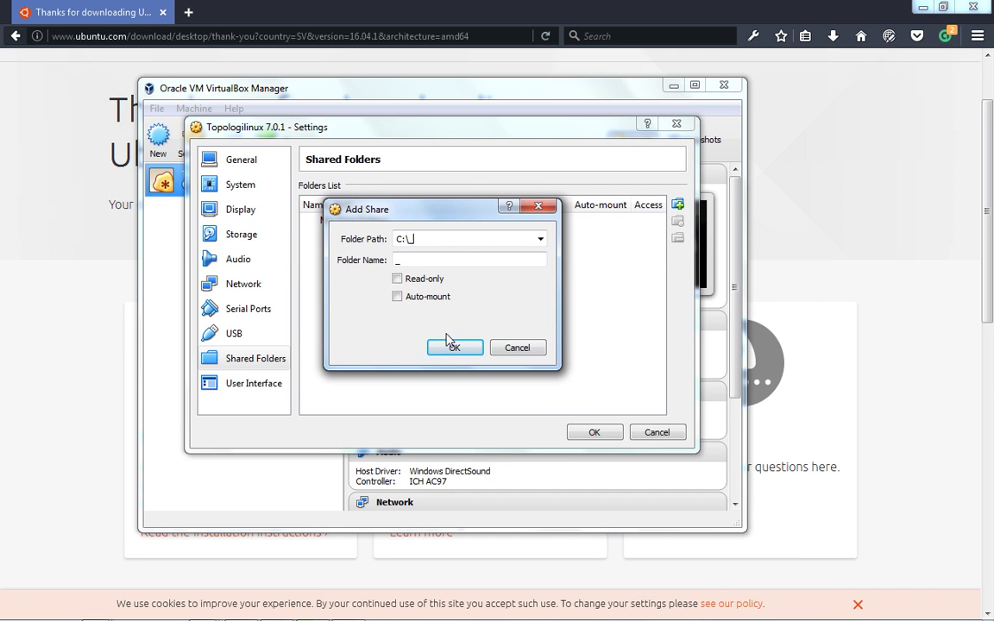
{"action": "left_click", "coordinate": [412, 297]}
{"action": "left_click", "coordinate": [456, 347]}
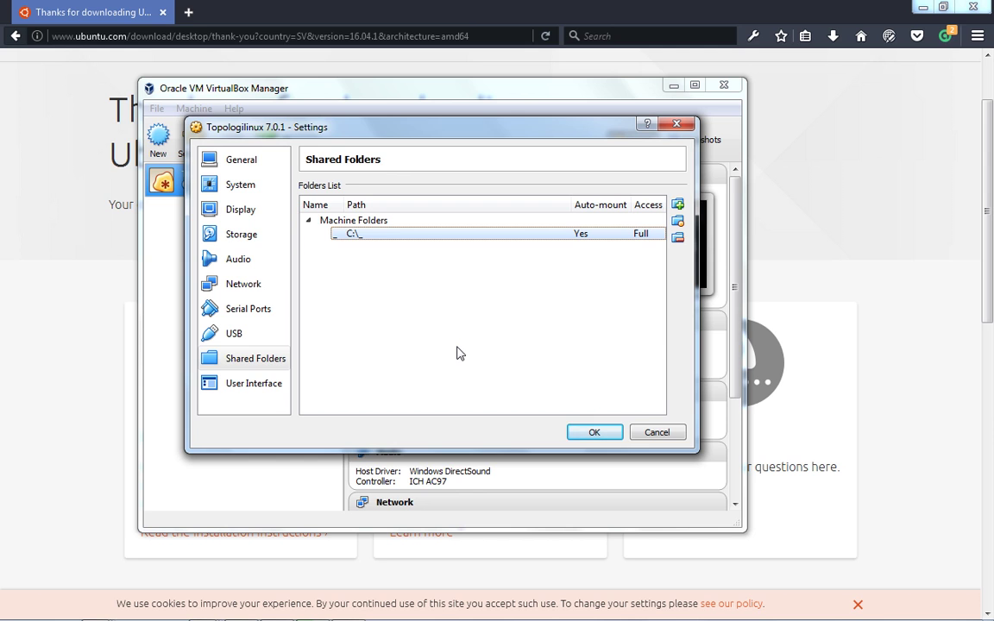
{"action": "left_click", "coordinate": [592, 433]}
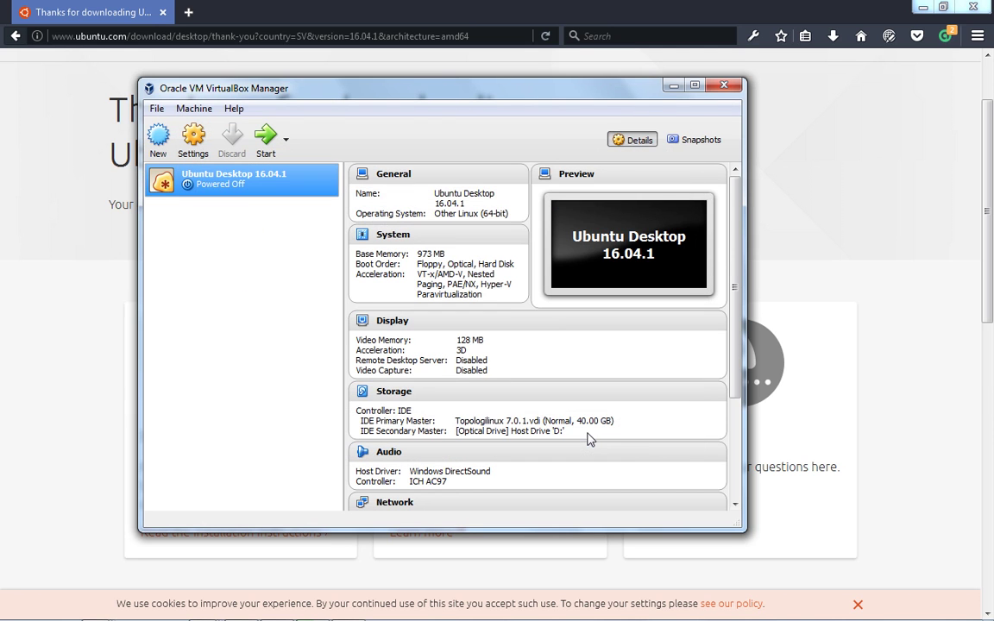
Step: Try to boot the Ubuntu Desktop 16.04.1 virtual machine, enlarging its window to fit the display, and power it off
{"action": "right_click", "coordinate": [226, 185]}
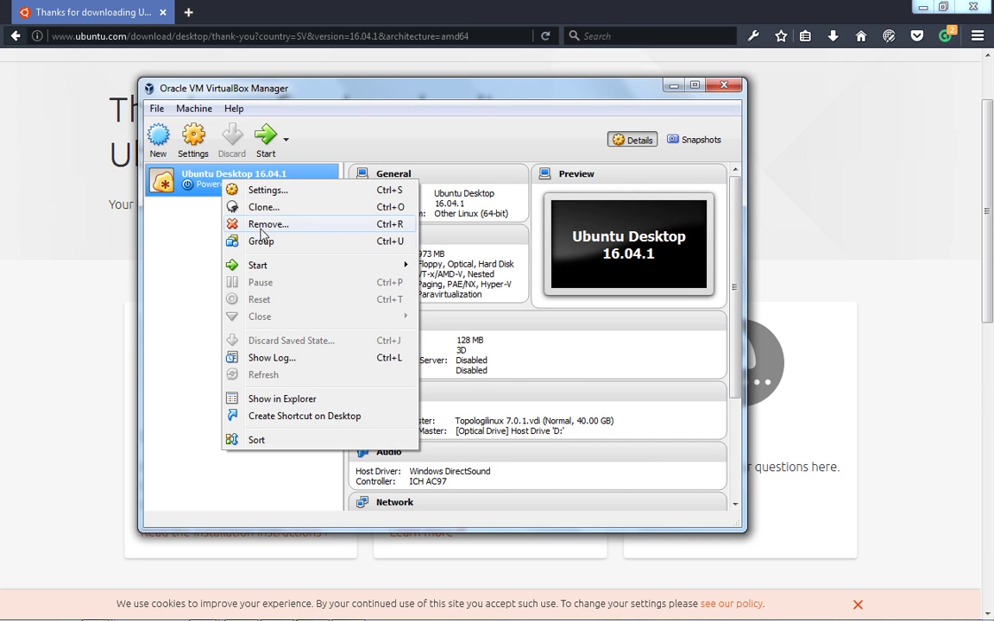
{"action": "mouse_move", "coordinate": [256, 268]}
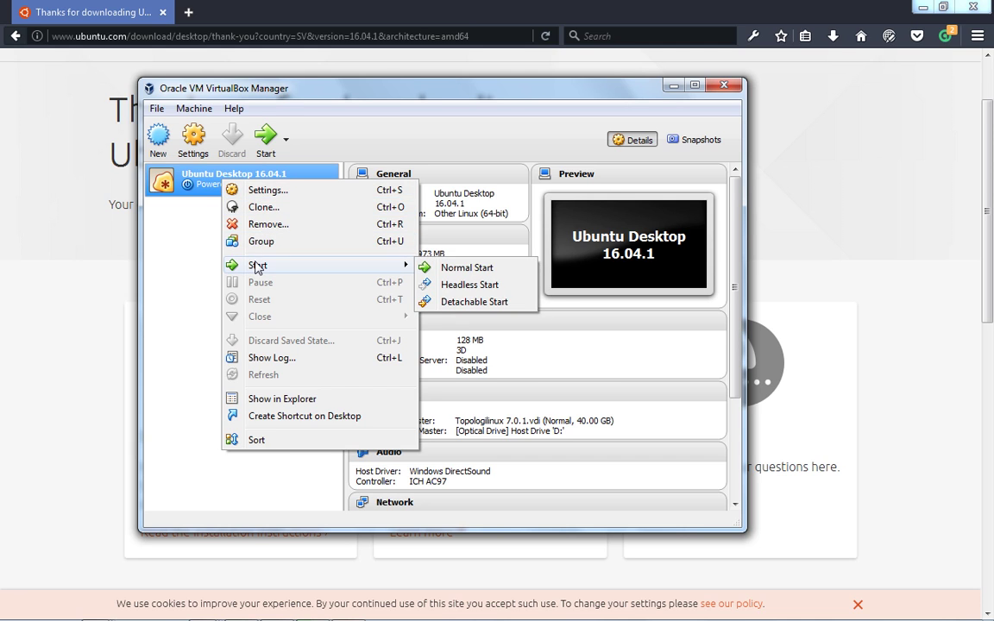
{"action": "left_click", "coordinate": [266, 138]}
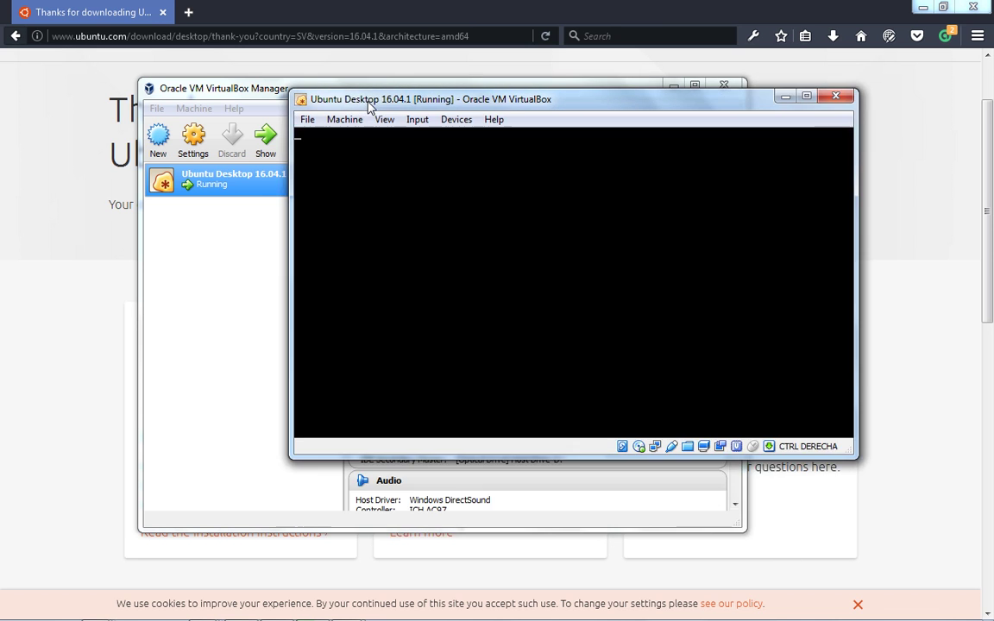
{"action": "left_click_drag", "start_coordinate": [369, 104], "coordinate": [232, 101]}
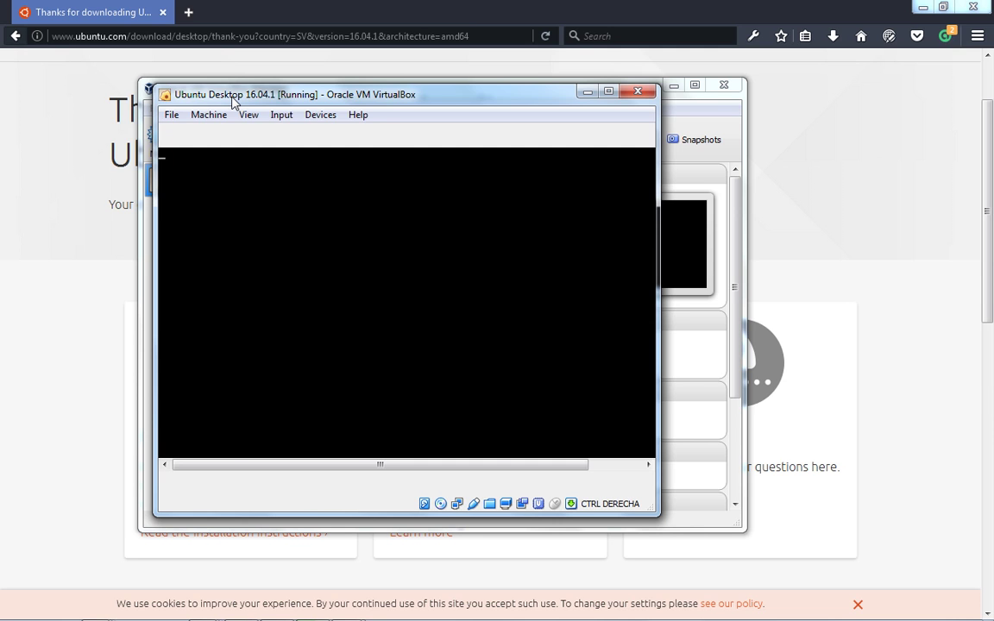
{"action": "left_click_drag", "start_coordinate": [659, 515], "coordinate": [726, 458]}
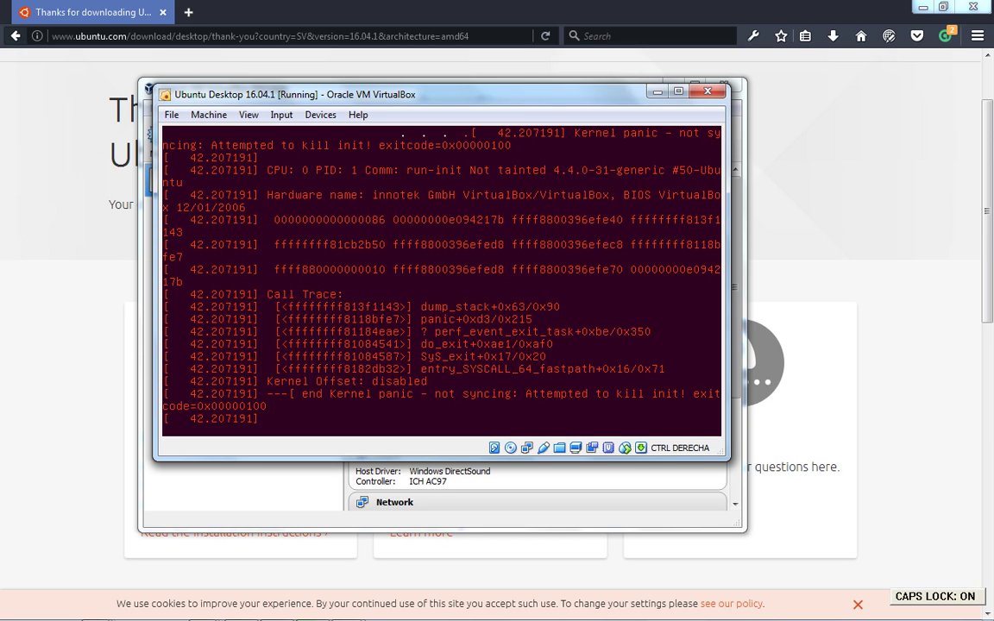
{"action": "left_click", "coordinate": [707, 91]}
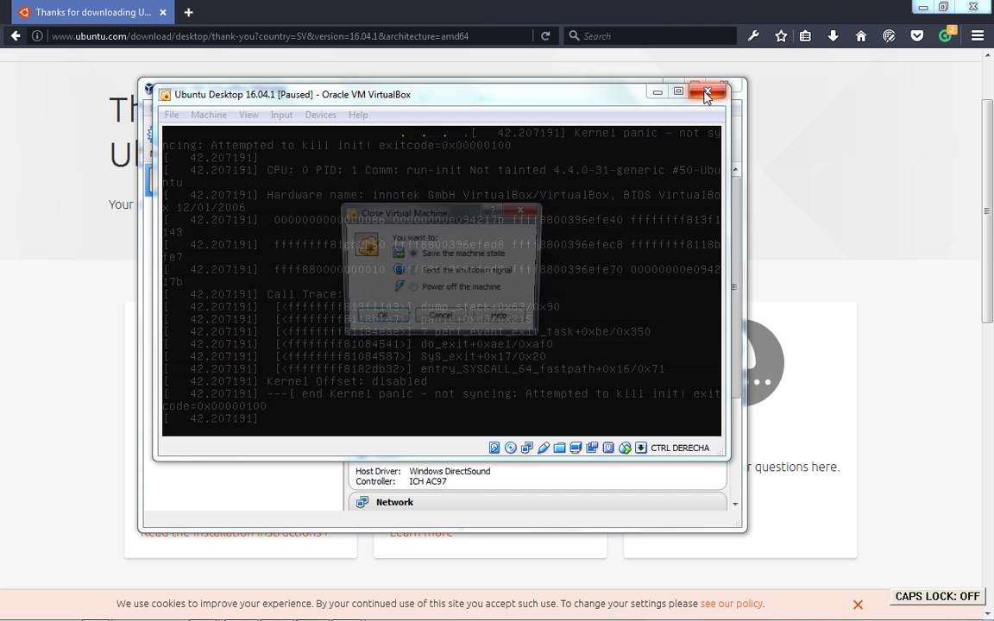
{"action": "left_click", "coordinate": [378, 320]}
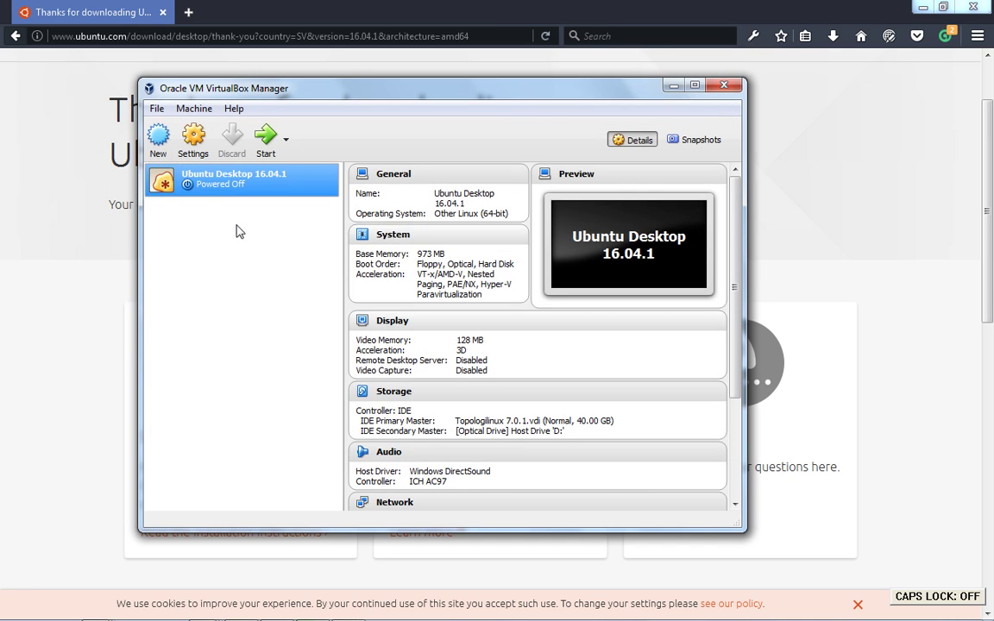
Step: Set the powered-off virtual machine's operating system version to Ubuntu (64-bit) and save the settings
{"action": "right_click", "coordinate": [244, 194]}
{"action": "left_click", "coordinate": [254, 203]}
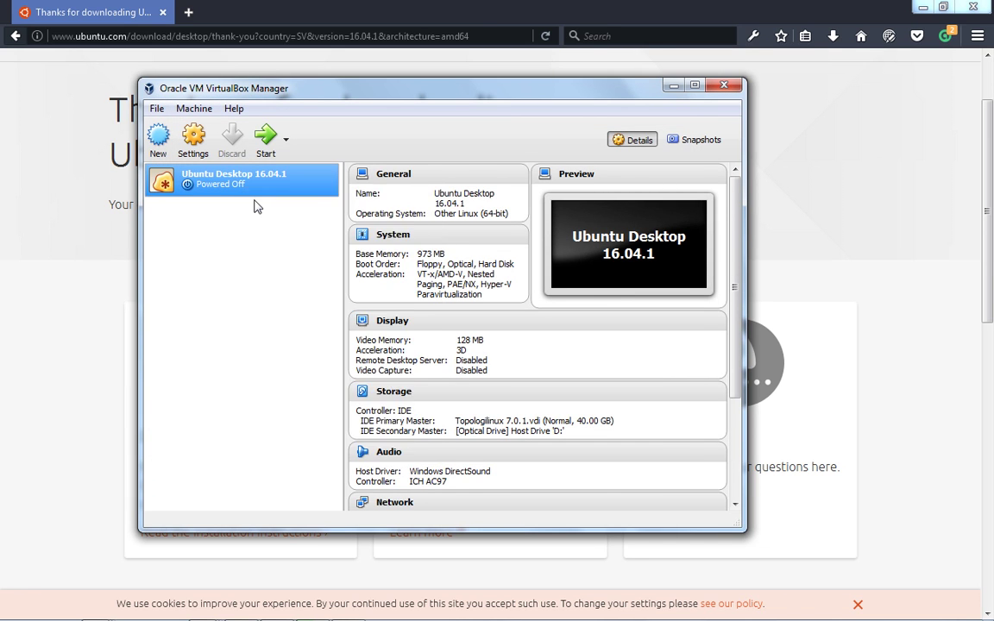
{"action": "left_click", "coordinate": [401, 253]}
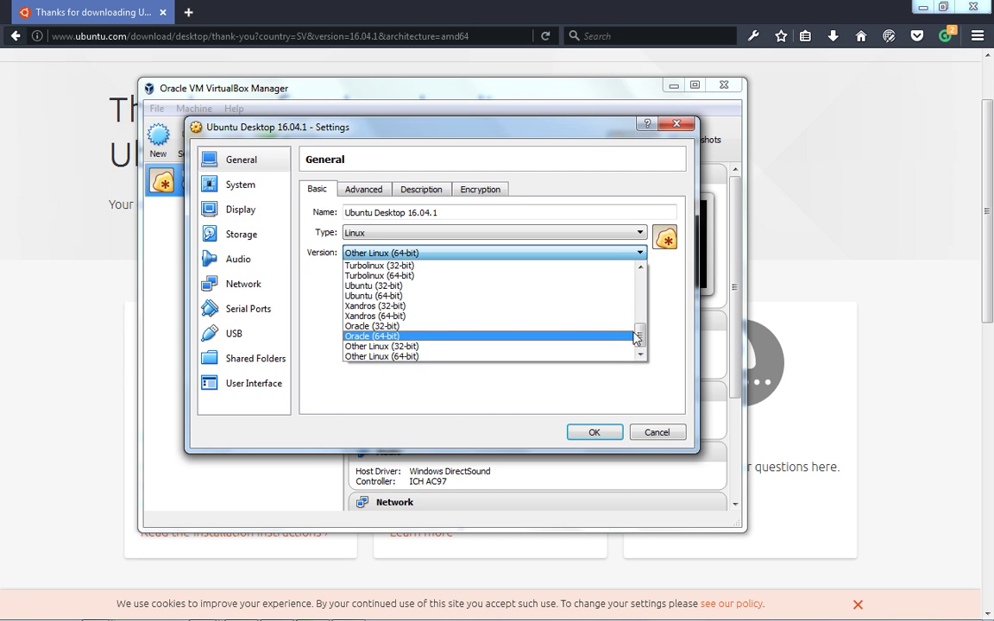
{"action": "mouse_move", "coordinate": [640, 334]}
{"action": "left_mouse_down"}
{"action": "mouse_move", "coordinate": [643, 284]}
{"action": "mouse_move", "coordinate": [641, 331]}
{"action": "left_mouse_up"}
{"action": "left_click", "coordinate": [504, 316]}
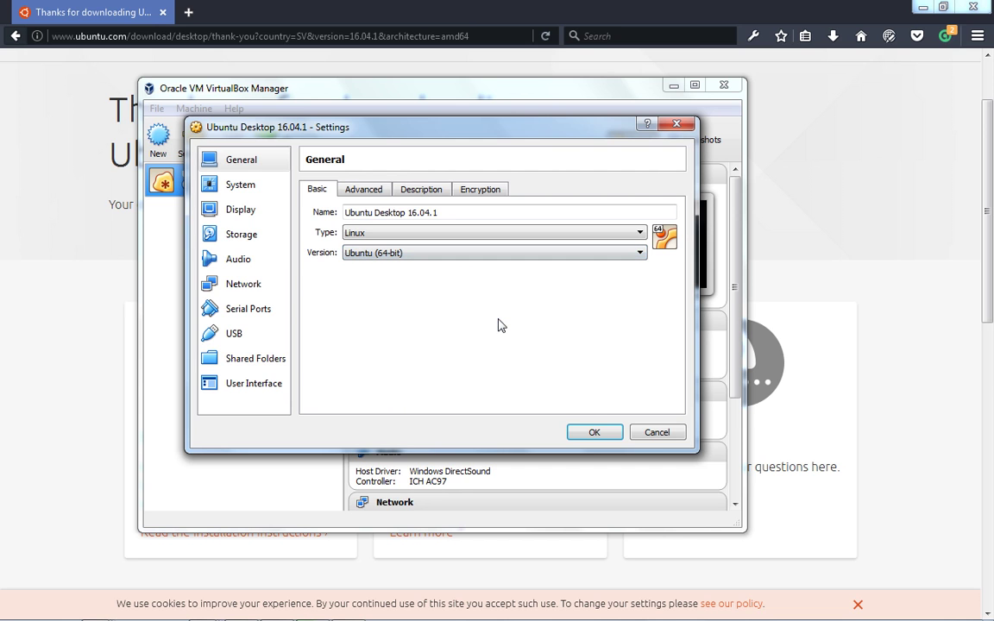
{"action": "left_click", "coordinate": [573, 430]}
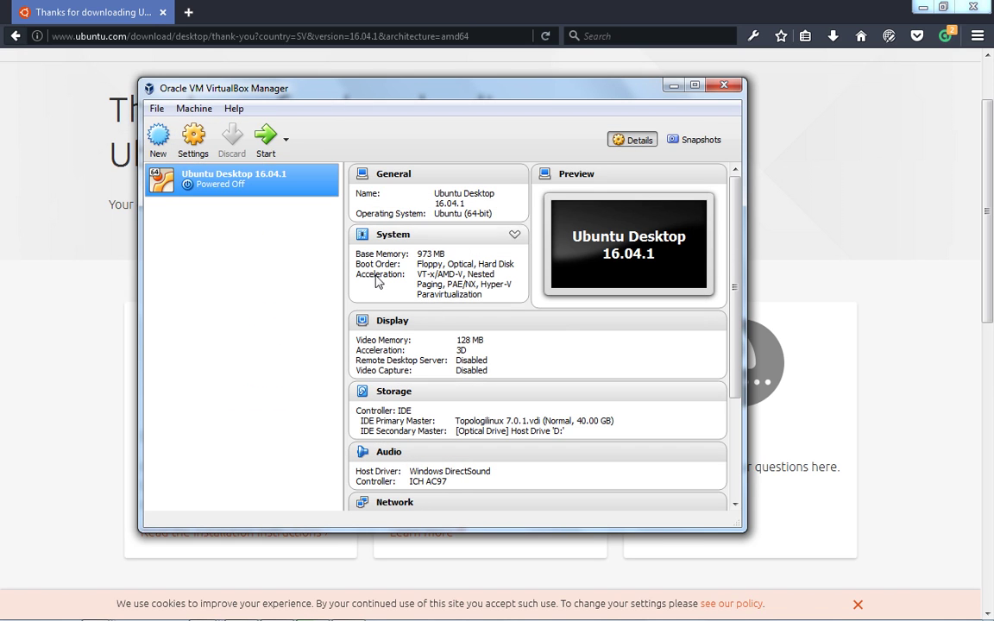
Step: Test booting the virtual machine with the Ubuntu (64-bit) version and power it off
{"action": "left_click", "coordinate": [269, 148]}
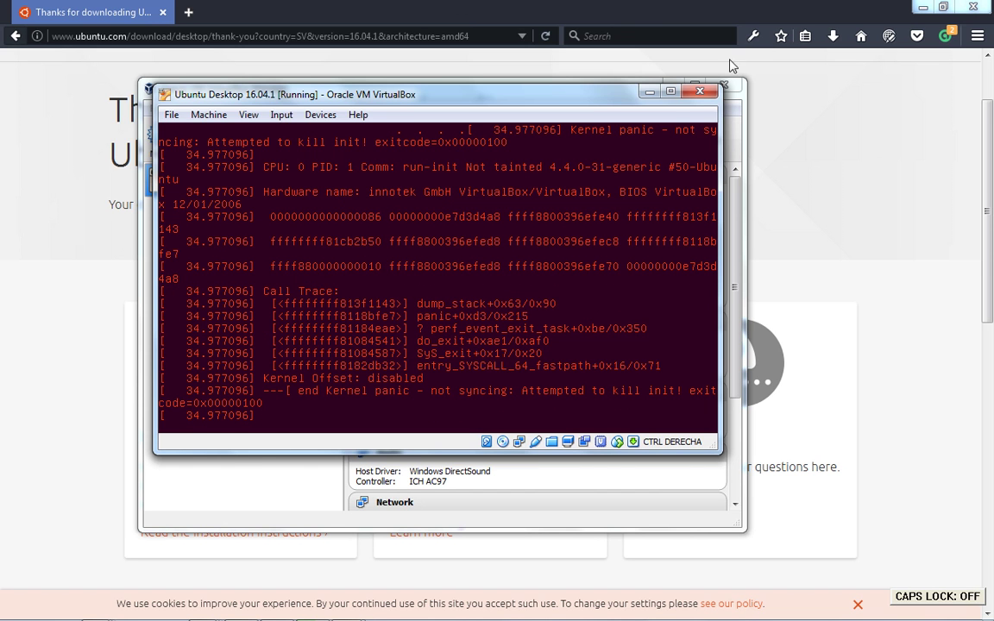
{"action": "left_click", "coordinate": [698, 91]}
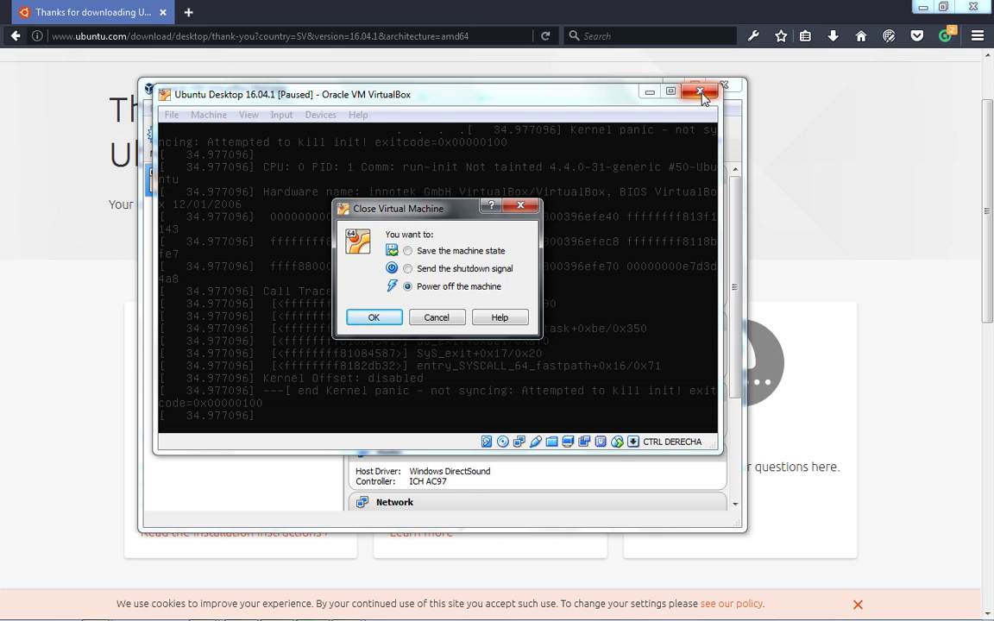
{"action": "left_click", "coordinate": [376, 317]}
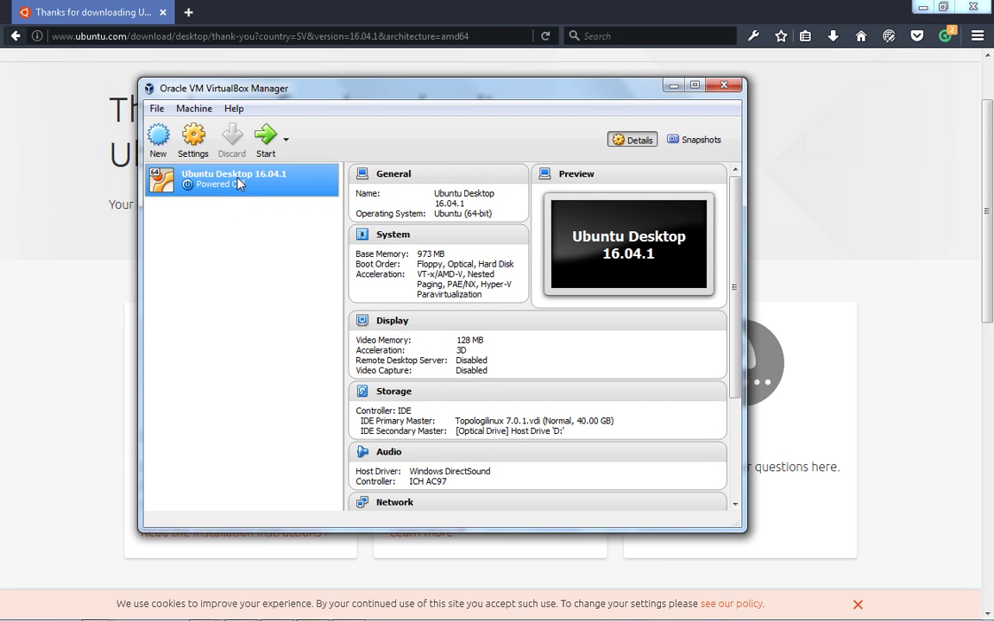
Step: Set the virtual machine's operating system version to Other Linux (32-bit) and save the settings
{"action": "right_click", "coordinate": [213, 161]}
{"action": "left_click", "coordinate": [243, 186]}
{"action": "left_click", "coordinate": [384, 252]}
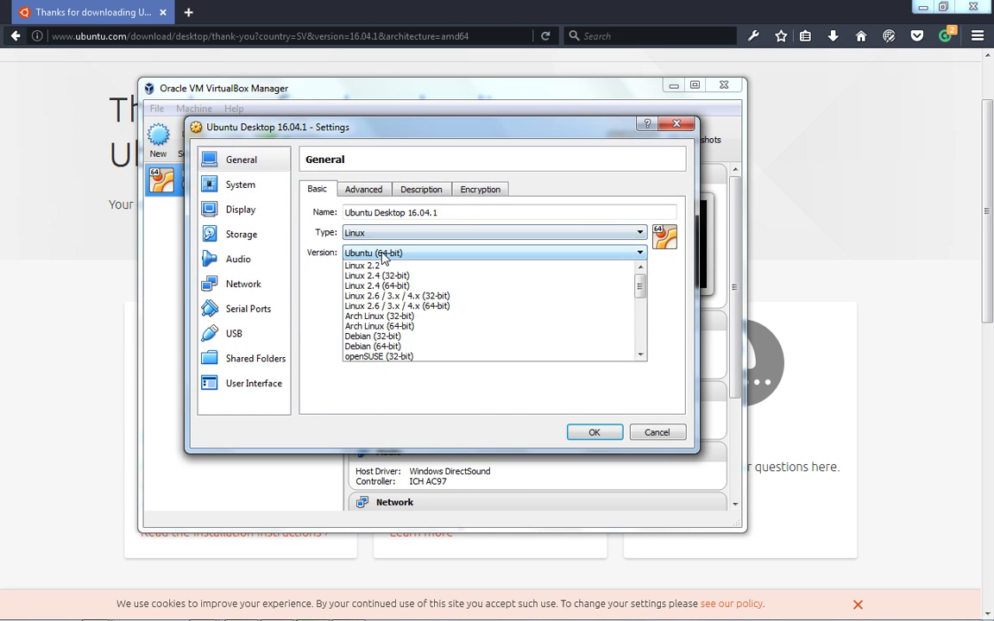
{"action": "scroll", "coordinate": [539, 359], "scroll_direction": "down", "scroll_amount": 8}
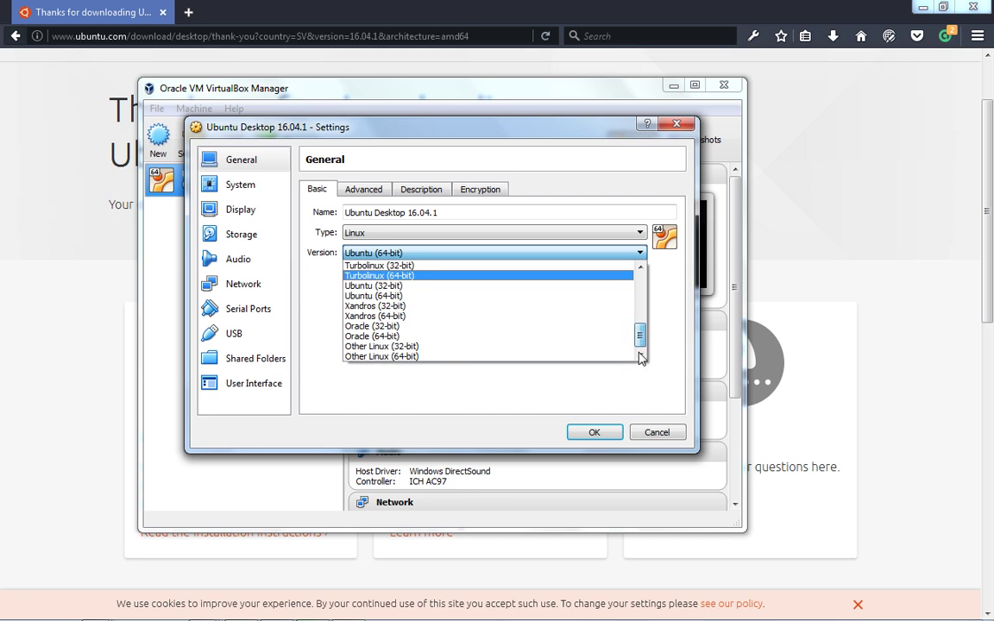
{"action": "left_click", "coordinate": [455, 339]}
{"action": "left_click", "coordinate": [594, 432]}
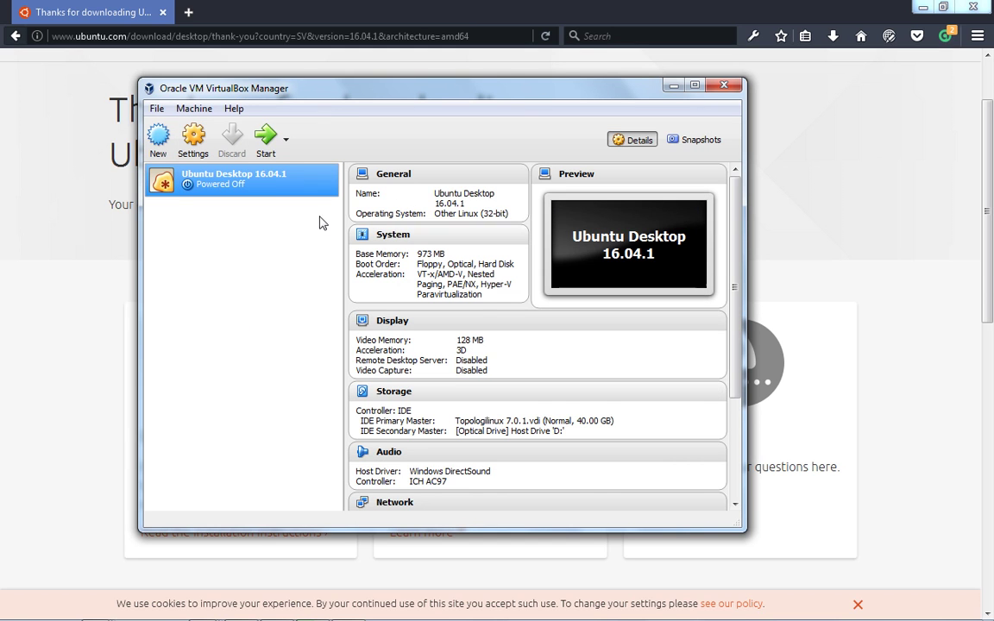
Step: Test booting the virtual machine with the Other Linux (32-bit) version and power it off
{"action": "left_click", "coordinate": [266, 142]}
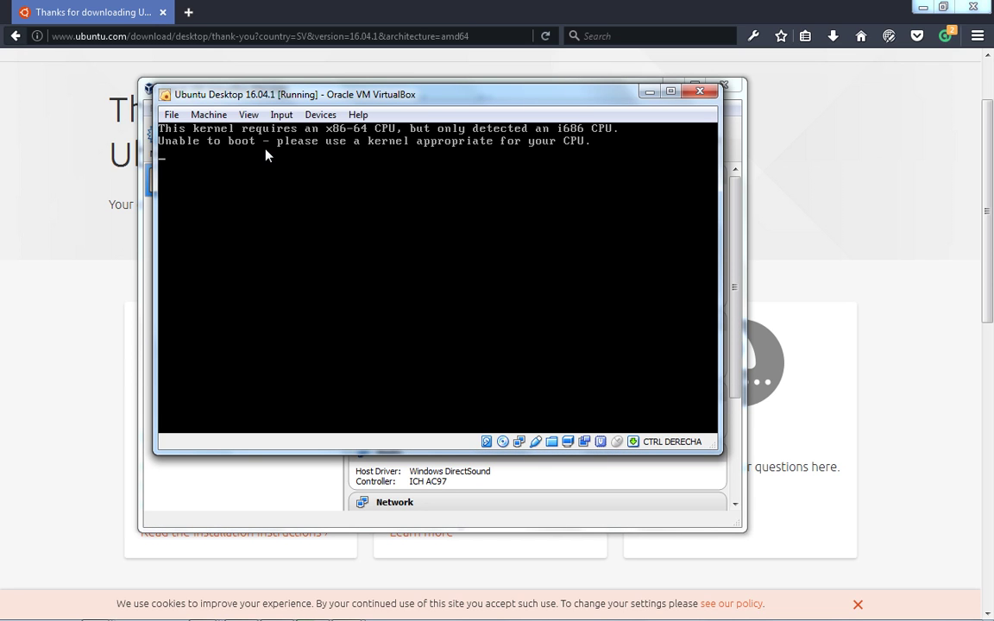
{"action": "left_click", "coordinate": [699, 90]}
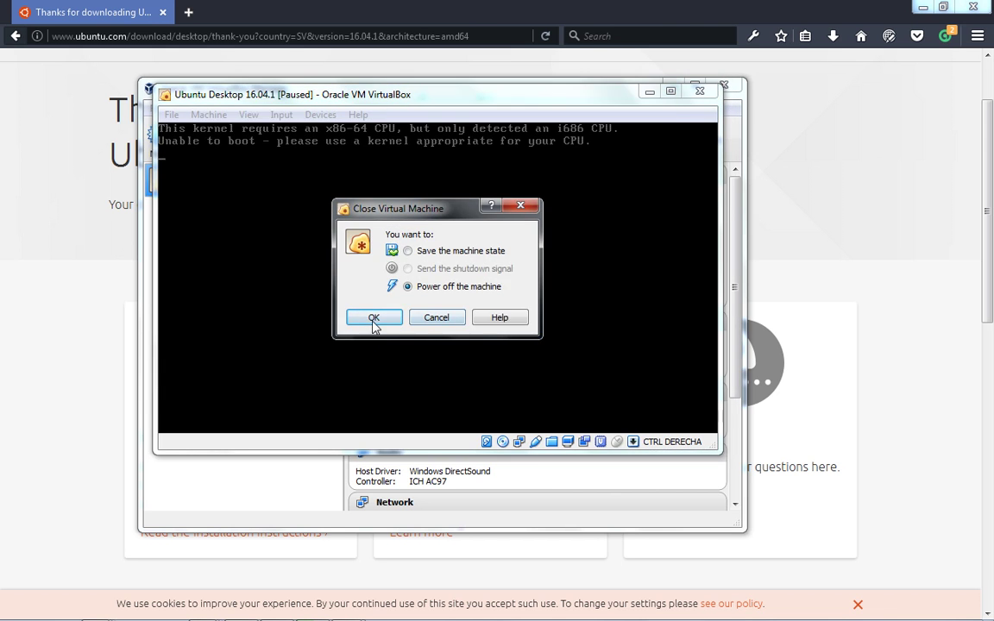
{"action": "left_click", "coordinate": [373, 317]}
Step: Set the virtual machine's operating system version to Other Linux (64-bit) in its general settings
{"action": "right_click", "coordinate": [202, 187]}
{"action": "left_click", "coordinate": [247, 198]}
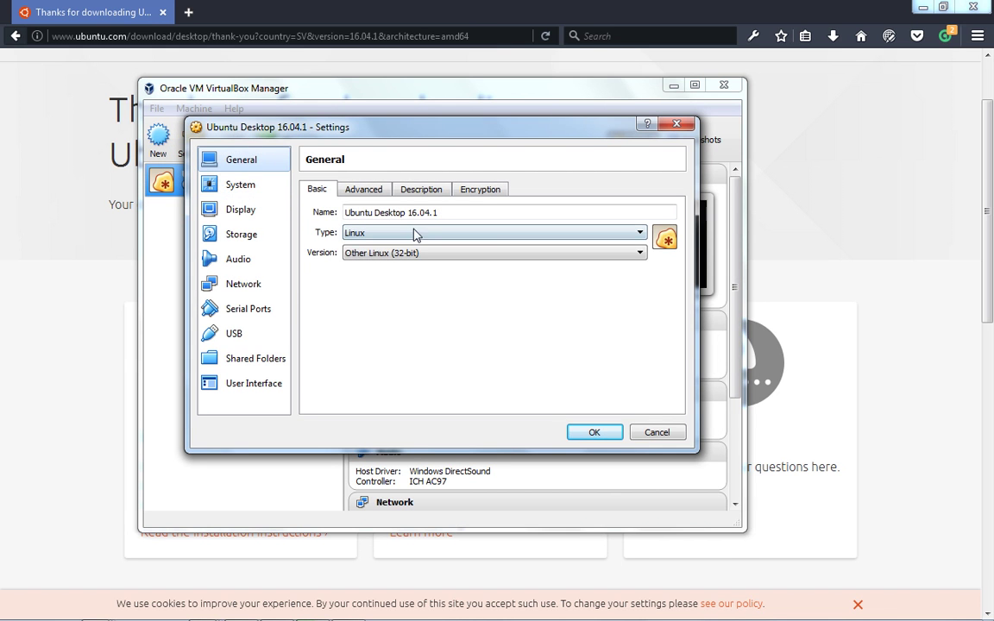
{"action": "left_click", "coordinate": [380, 252]}
{"action": "left_click", "coordinate": [639, 354]}
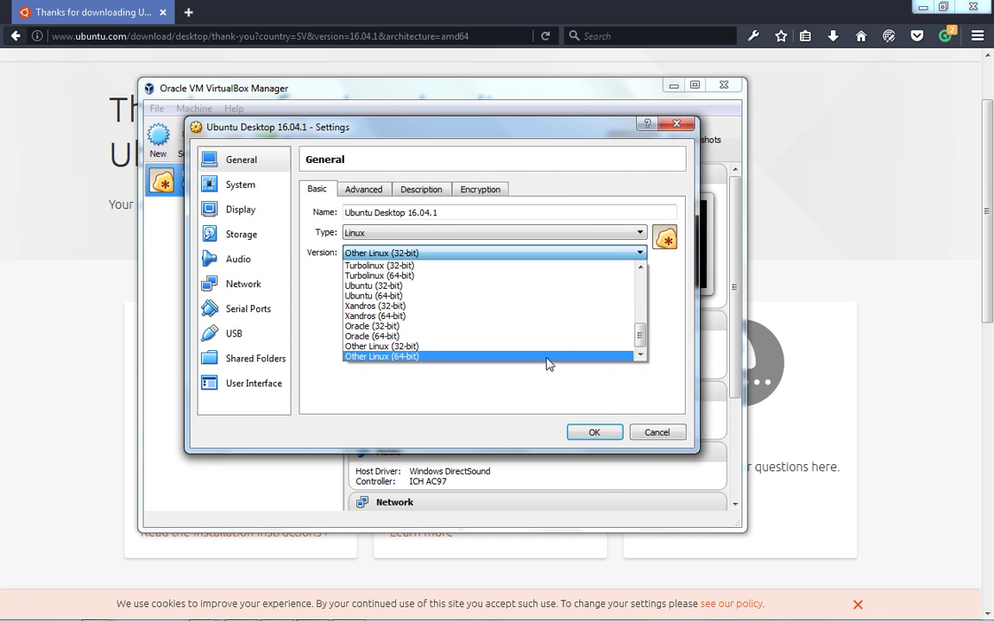
{"action": "left_click", "coordinate": [547, 357]}
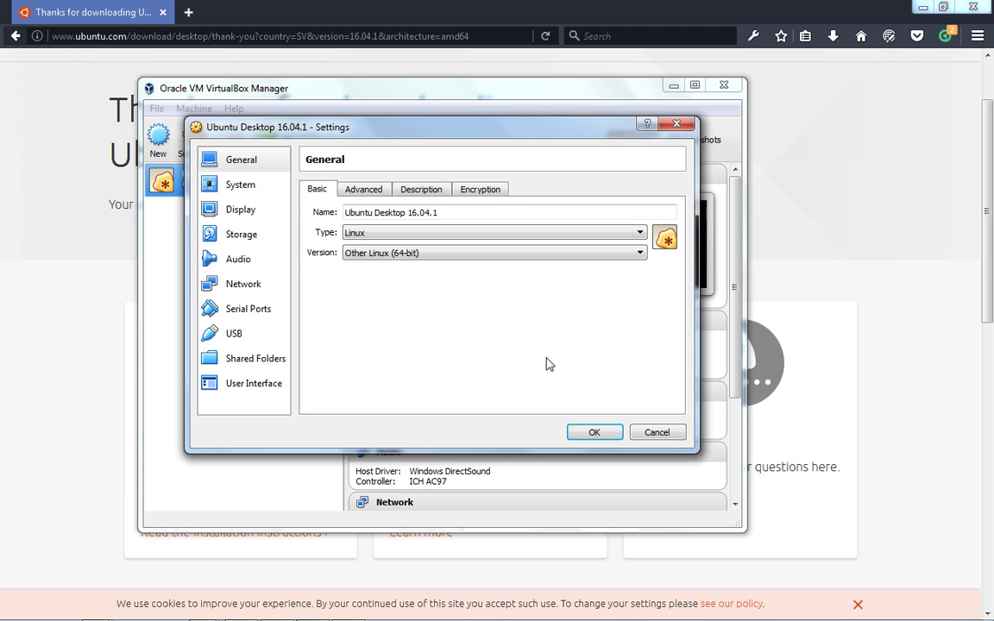
Step: Review the virtual machine's general, system, display and storage settings, including the advanced, description and encryption options
{"action": "left_click", "coordinate": [362, 190]}
{"action": "left_click", "coordinate": [419, 189]}
{"action": "left_click", "coordinate": [476, 193]}
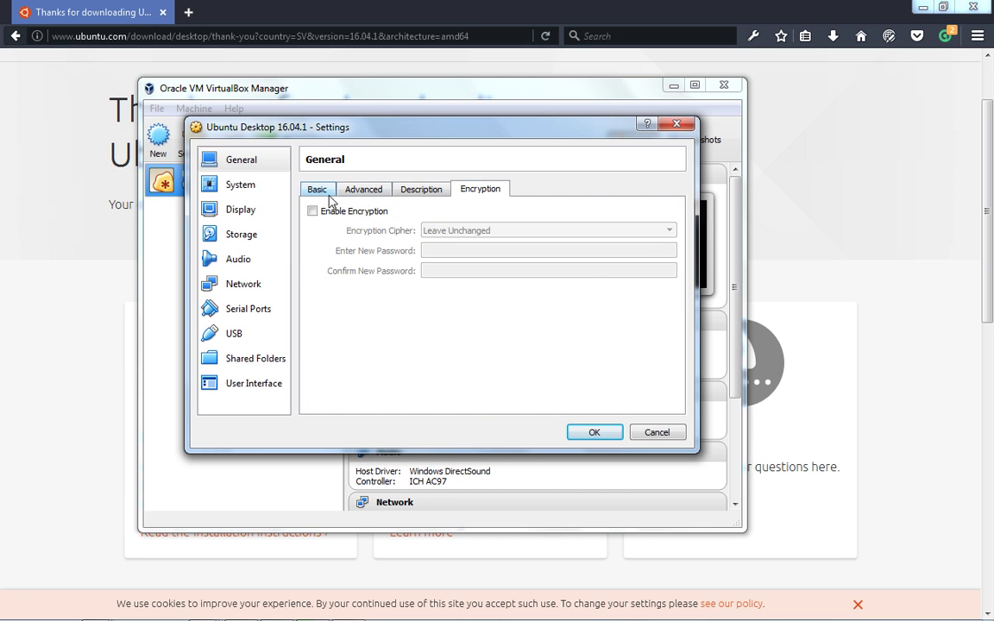
{"action": "left_click", "coordinate": [316, 190]}
{"action": "left_click", "coordinate": [250, 185]}
{"action": "left_click", "coordinate": [262, 210]}
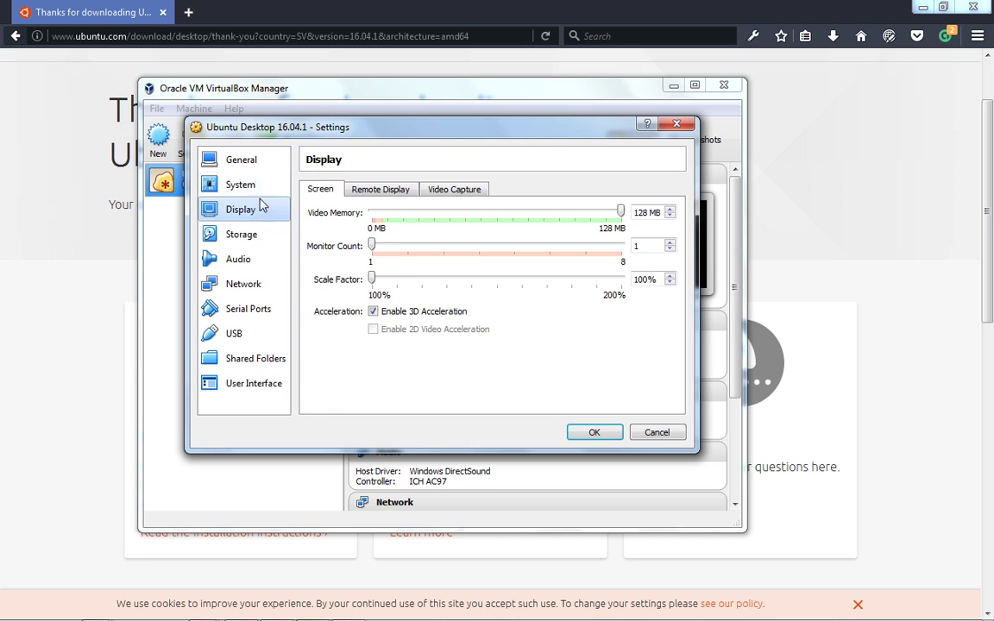
{"action": "left_click", "coordinate": [246, 187]}
{"action": "left_click", "coordinate": [256, 214]}
{"action": "left_click", "coordinate": [254, 235]}
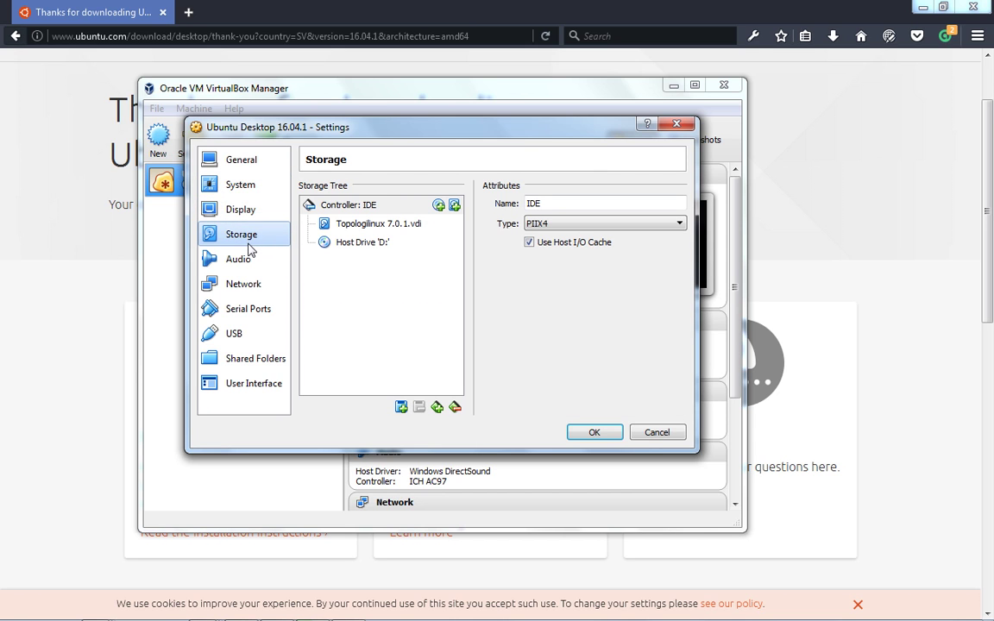
{"action": "left_click", "coordinate": [249, 170]}
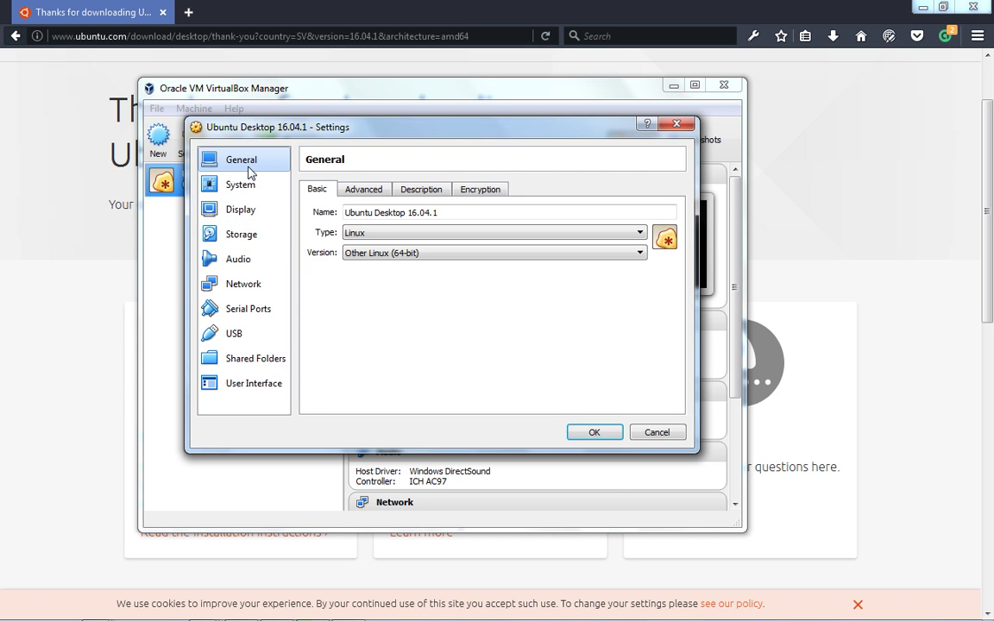
{"action": "left_click", "coordinate": [363, 189]}
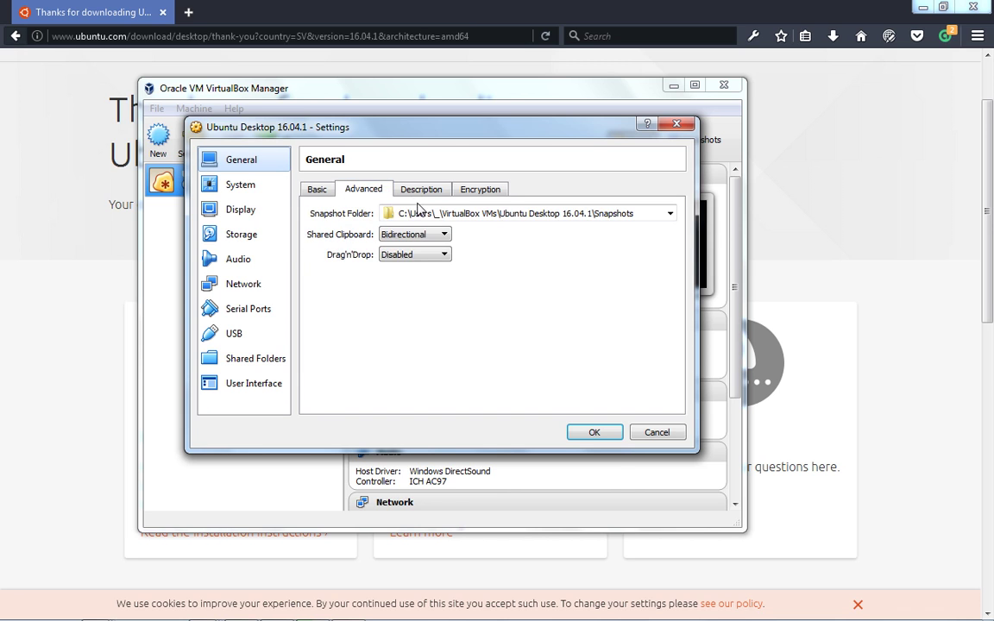
{"action": "left_click", "coordinate": [421, 190]}
{"action": "left_click", "coordinate": [480, 189]}
Step: Set the virtual machine's paravirtualization interface to Default, save the settings and start the machine
{"action": "left_click", "coordinate": [240, 185]}
{"action": "left_click", "coordinate": [392, 190]}
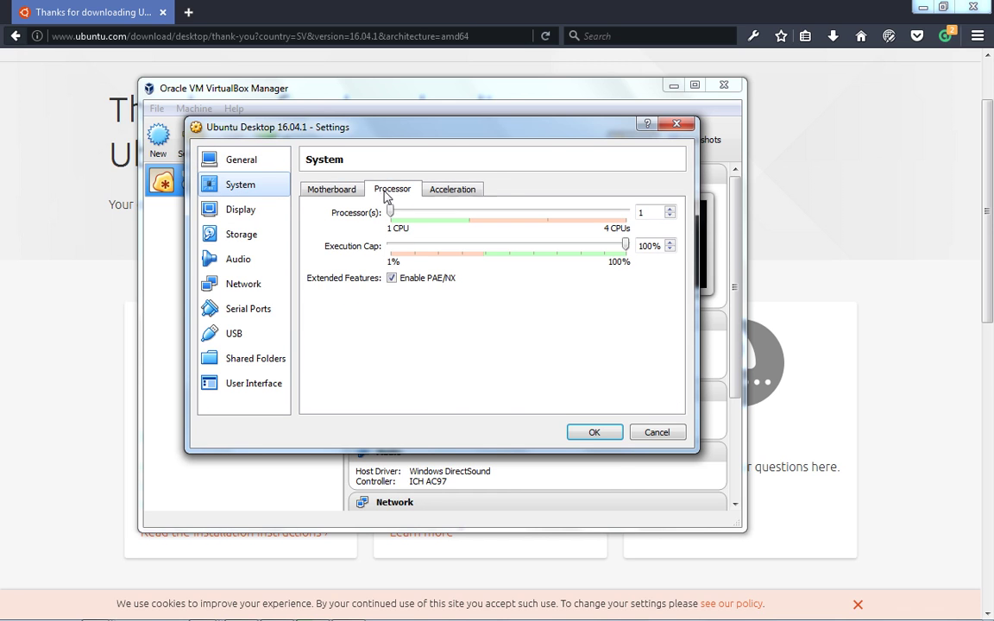
{"action": "left_click", "coordinate": [451, 190]}
{"action": "left_click", "coordinate": [440, 212]}
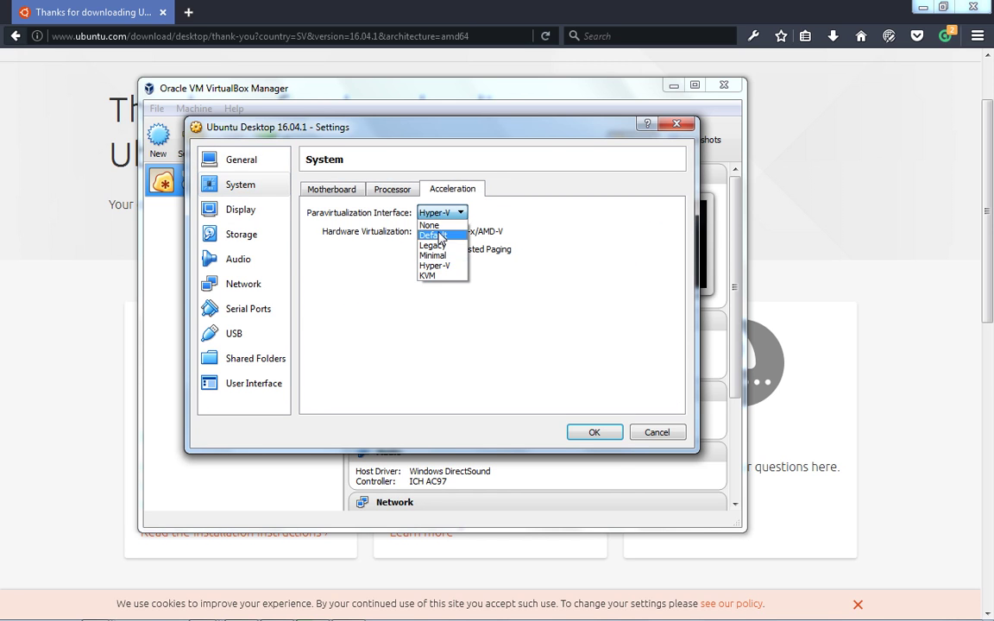
{"action": "left_click", "coordinate": [431, 228]}
{"action": "left_click", "coordinate": [591, 433]}
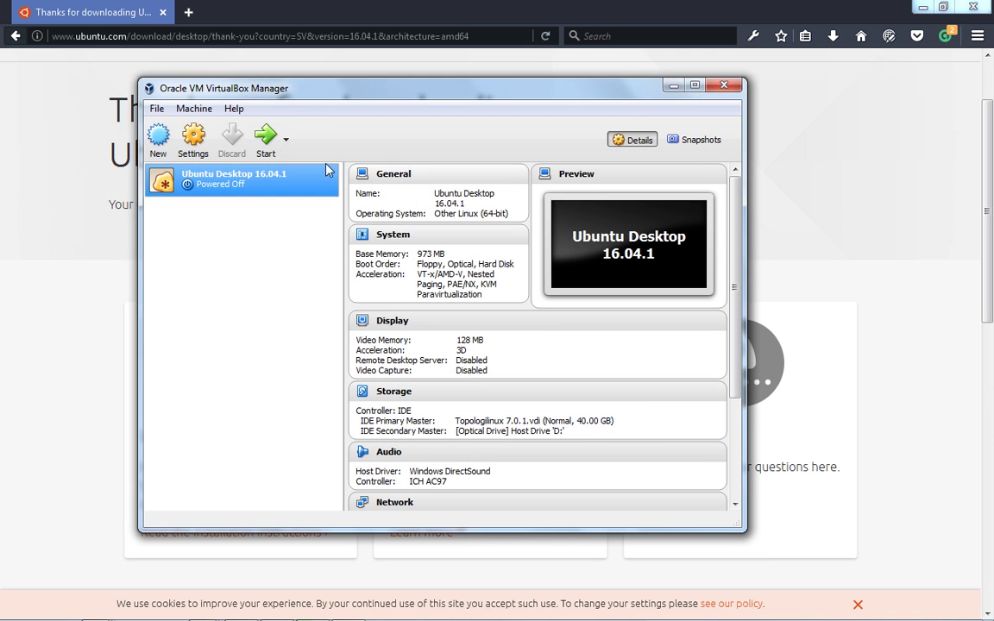
{"action": "left_click", "coordinate": [267, 145]}
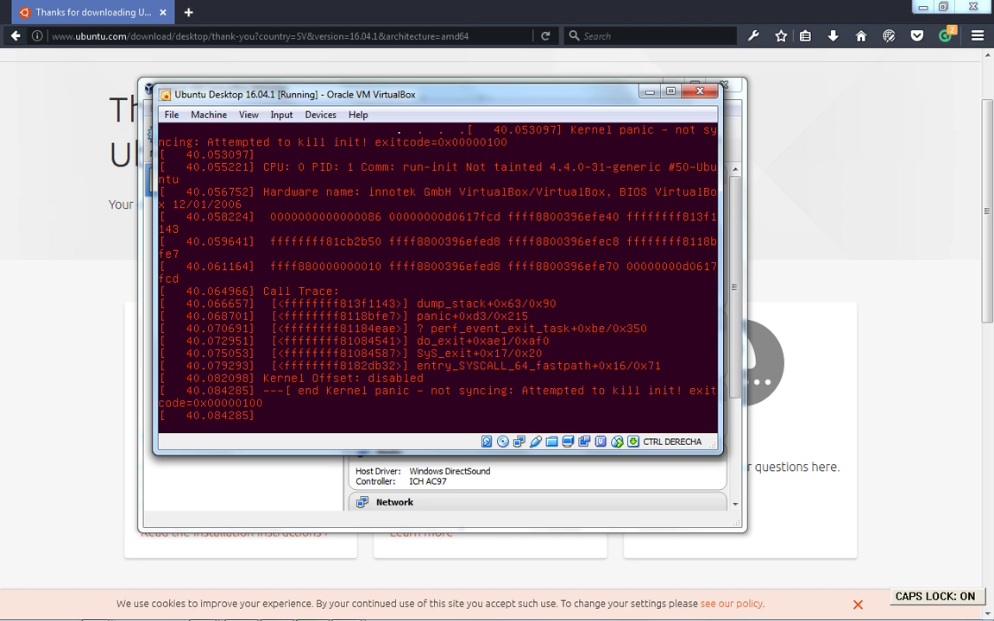
Step: Switch to Firefox and search the web in a new tab for "ubuntu kernel panic attempted kill init virtualbox"
{"action": "left_click", "coordinate": [5, 355]}
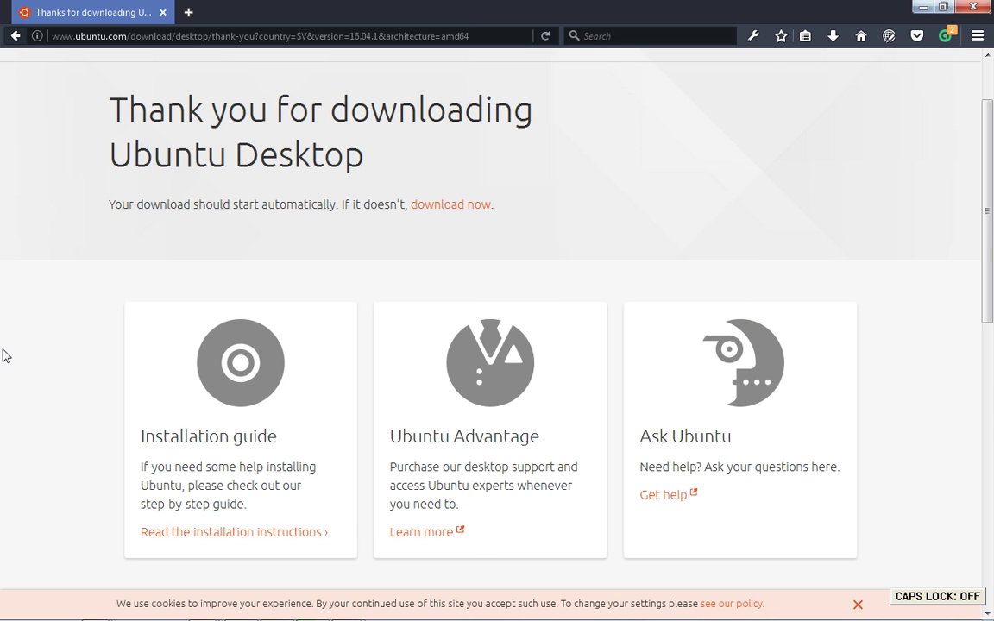
{"action": "key", "text": "ctrl+t"}
{"action": "type", "text": "ubuntu"}
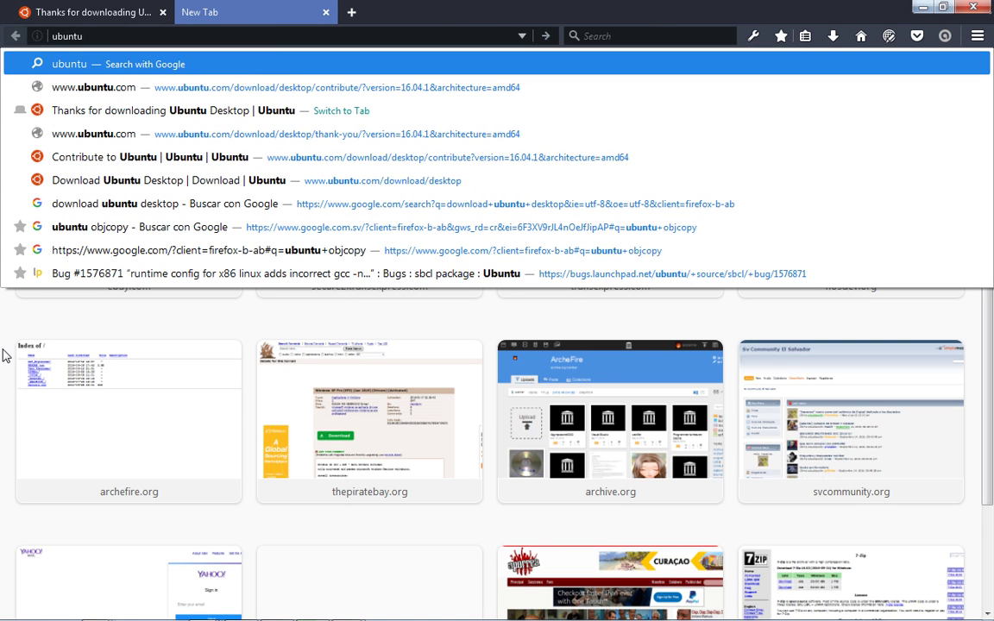
{"action": "type", "text": " kernel pan"}
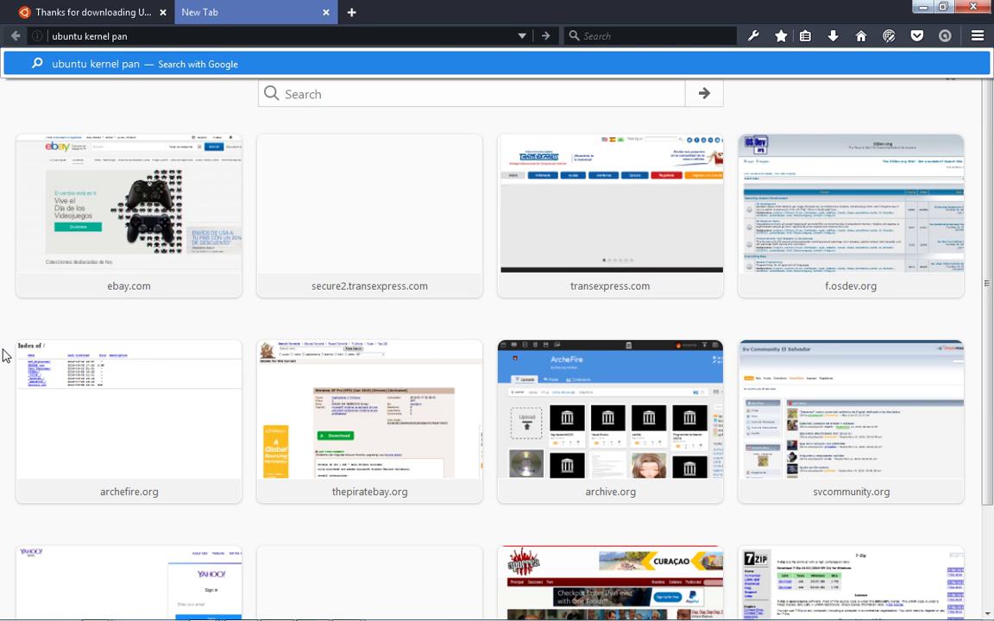
{"action": "type", "text": "ic attempted kill in"}
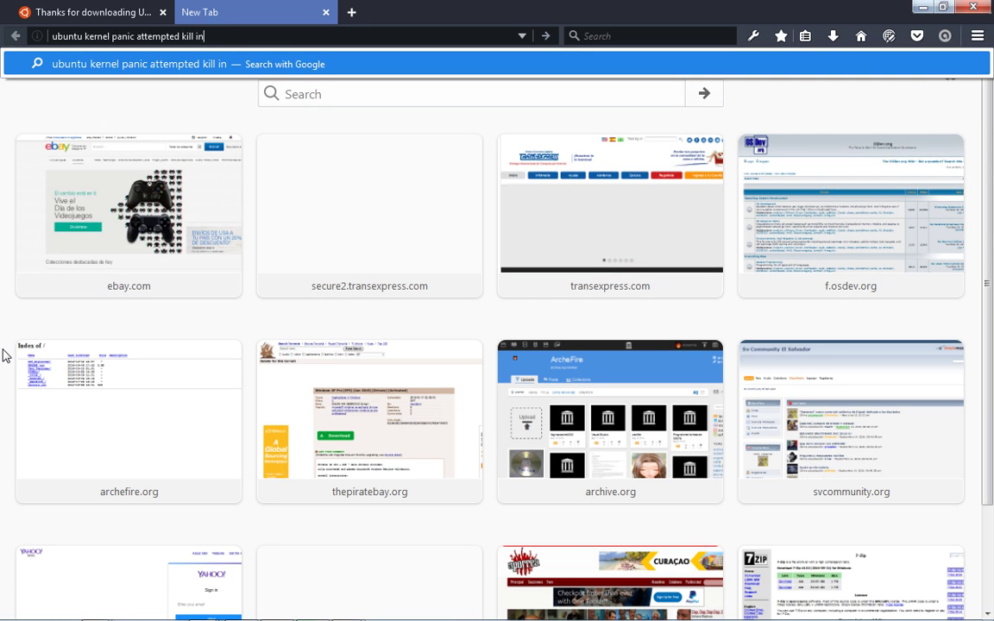
{"action": "type", "text": "it virtualbox"}
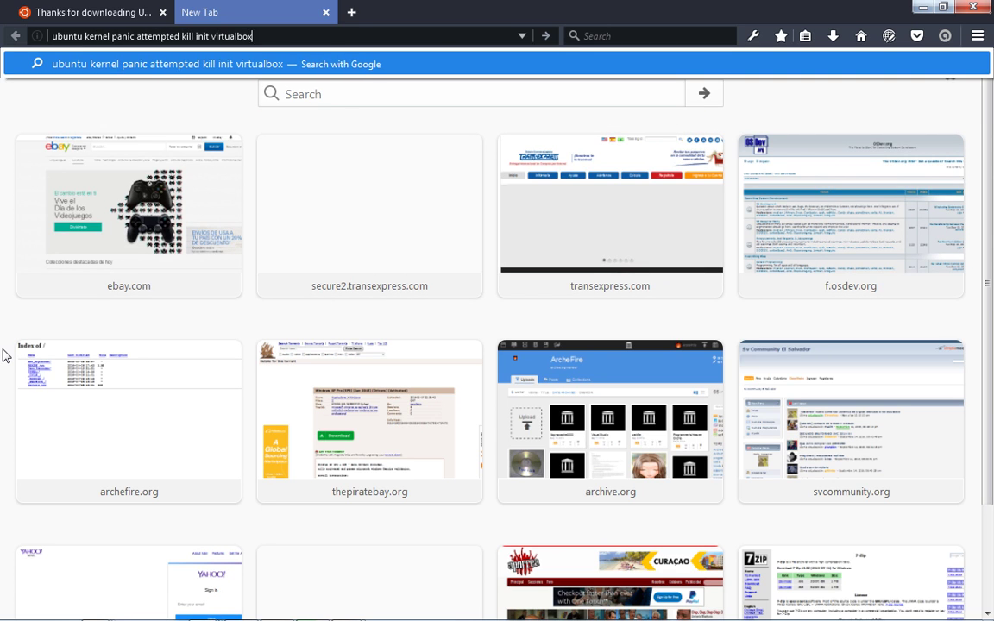
{"action": "key", "text": "Return"}
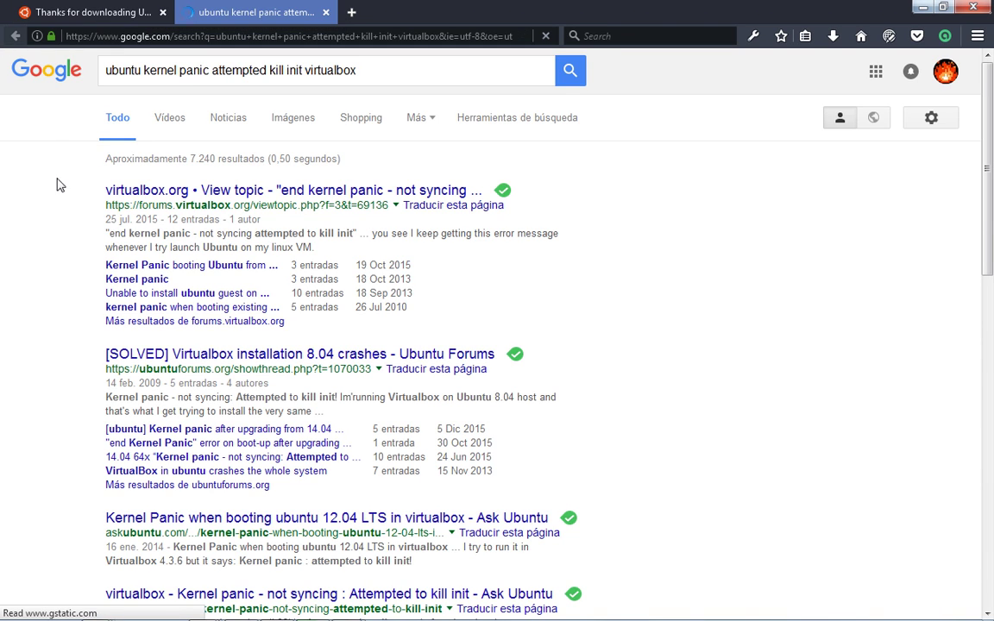
Step: Open the virtualbox.org forum topic on "end kernel panic - not syncing attempted to kill init" and read through its replies for a fix
{"action": "left_click", "coordinate": [168, 188]}
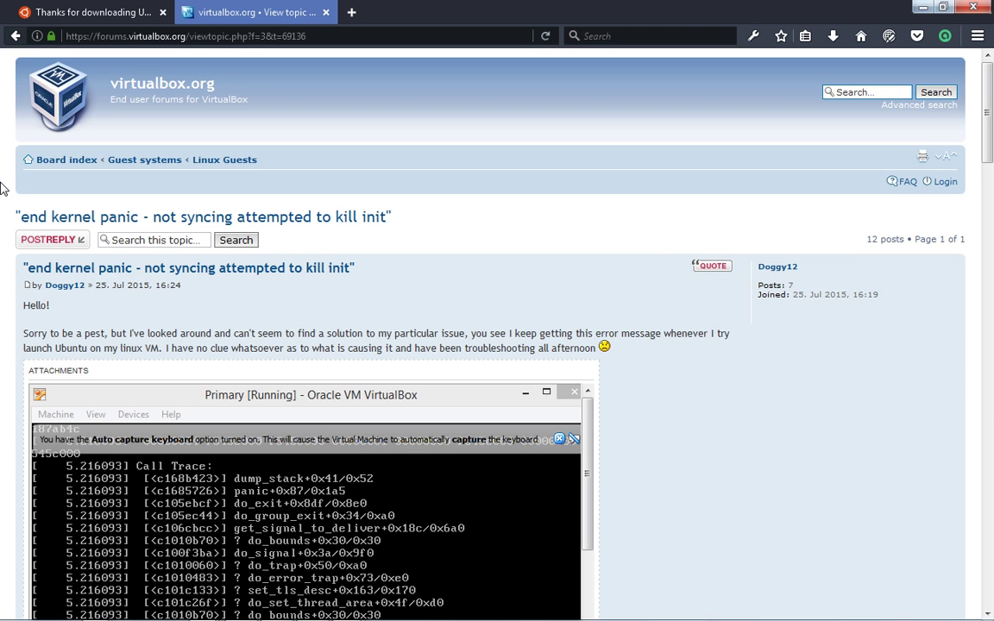
{"action": "scroll", "coordinate": [2, 188], "scroll_direction": "down", "scroll_amount": 6}
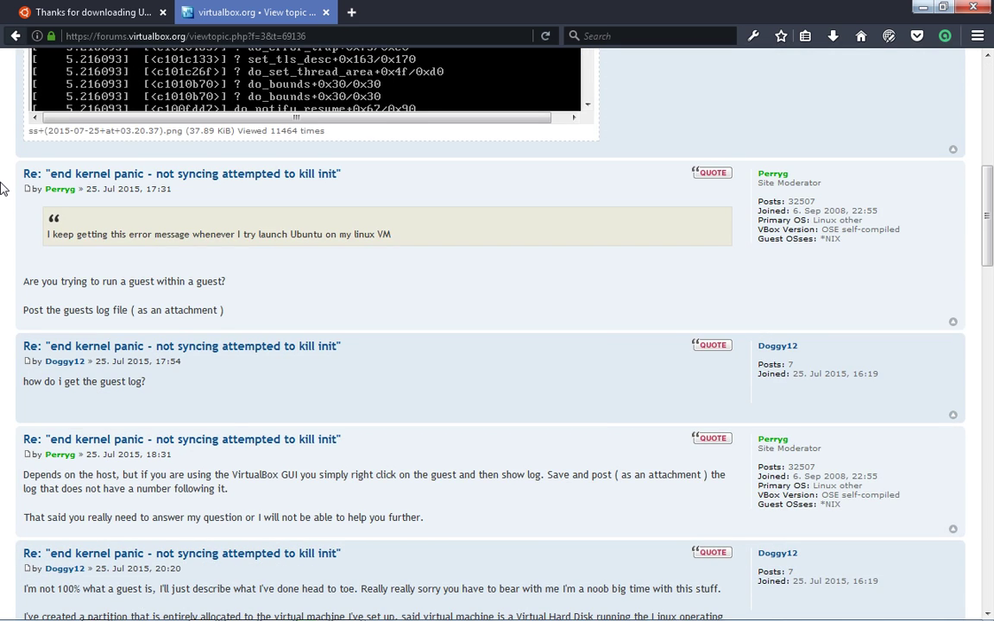
{"action": "scroll", "coordinate": [2, 188], "scroll_direction": "down", "scroll_amount": 1}
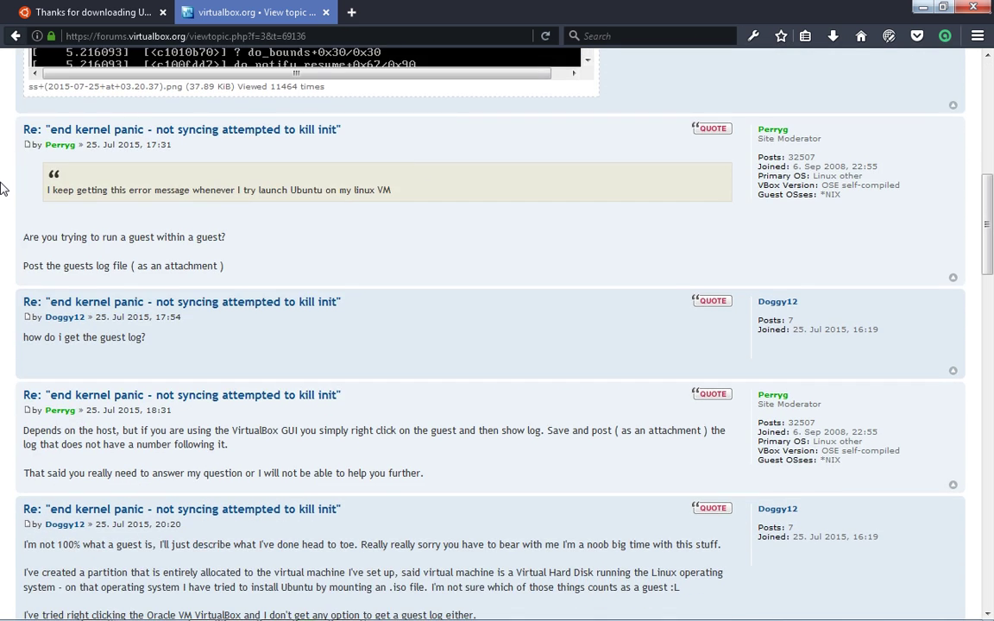
{"action": "scroll", "coordinate": [2, 188], "scroll_direction": "down", "scroll_amount": 3}
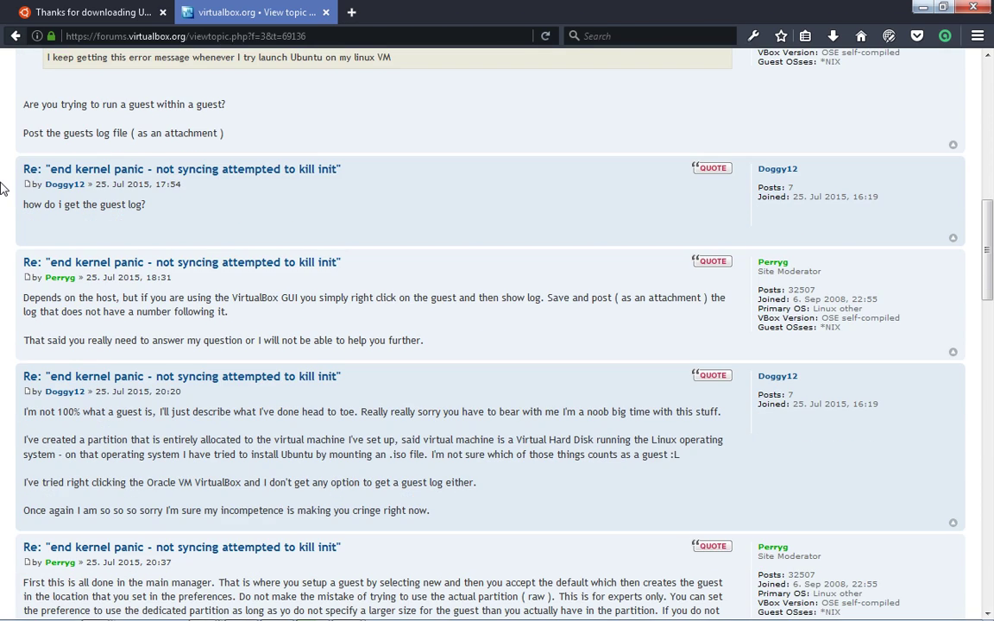
{"action": "scroll", "coordinate": [2, 188], "scroll_direction": "down", "scroll_amount": 7}
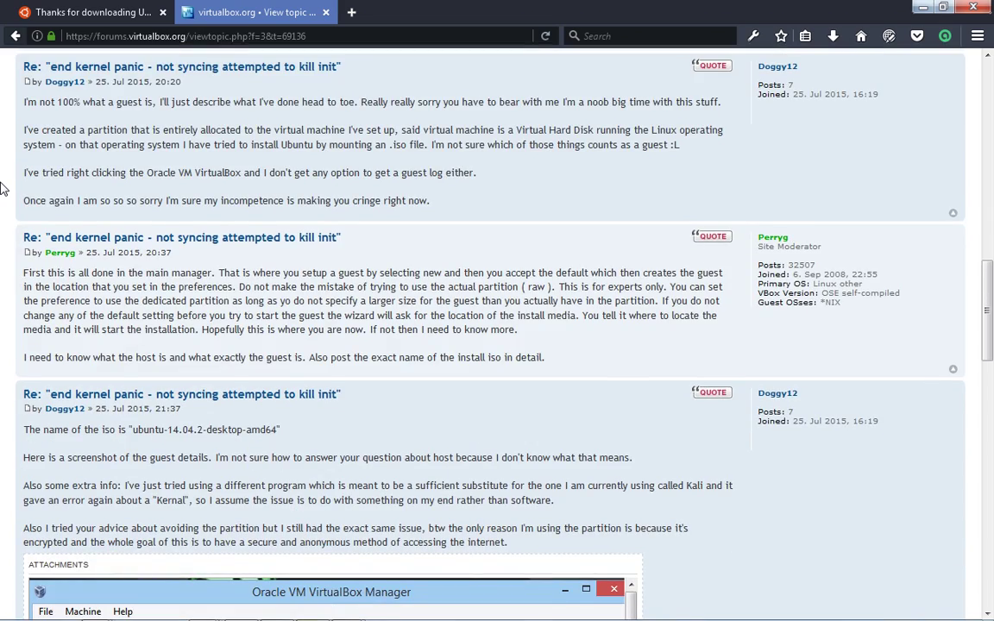
{"action": "scroll", "coordinate": [2, 188], "scroll_direction": "down", "scroll_amount": 7}
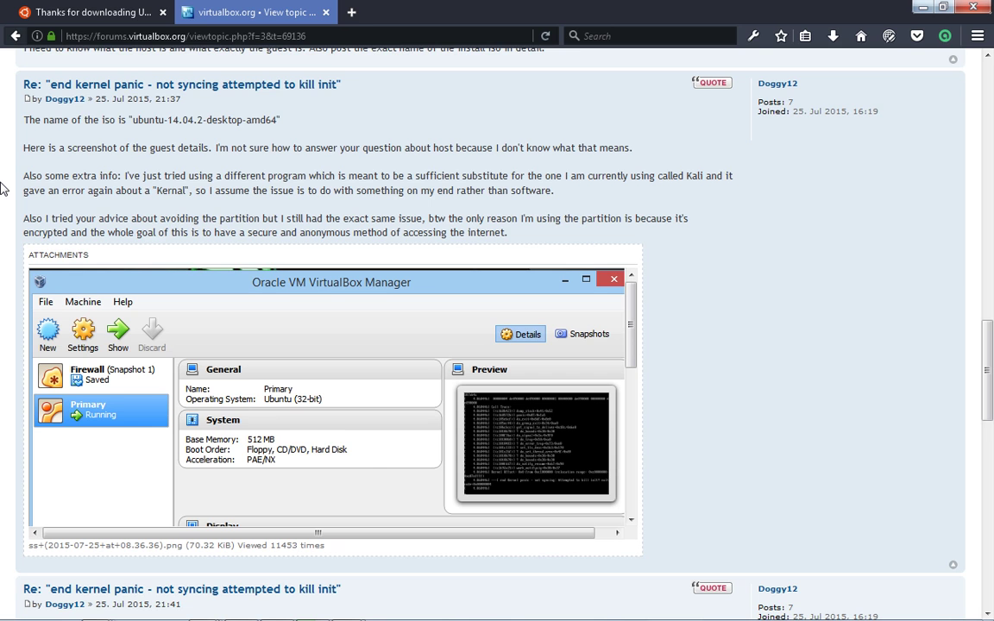
{"action": "scroll", "coordinate": [1, 188], "scroll_direction": "down", "scroll_amount": 9}
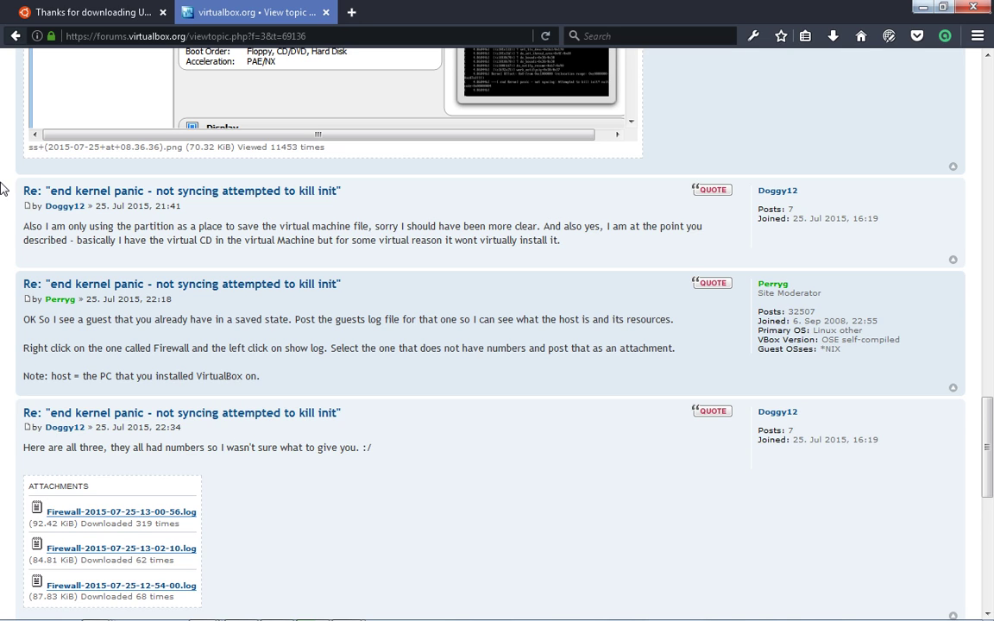
{"action": "scroll", "coordinate": [1, 189], "scroll_direction": "down", "scroll_amount": 4}
{"action": "scroll", "coordinate": [2, 189], "scroll_direction": "down", "scroll_amount": 4}
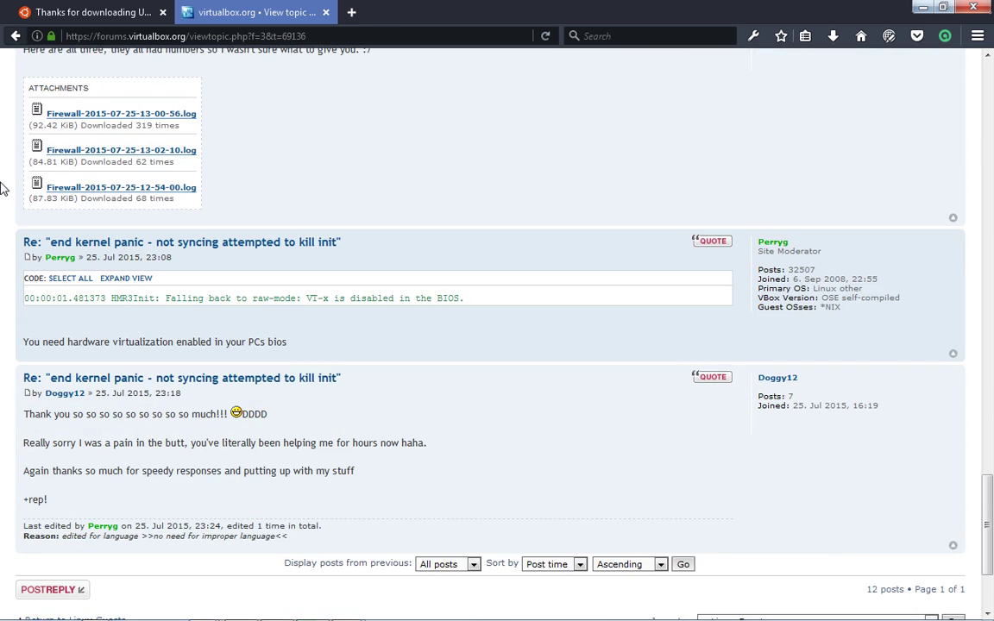
{"action": "scroll", "coordinate": [2, 189], "scroll_direction": "down", "scroll_amount": 1}
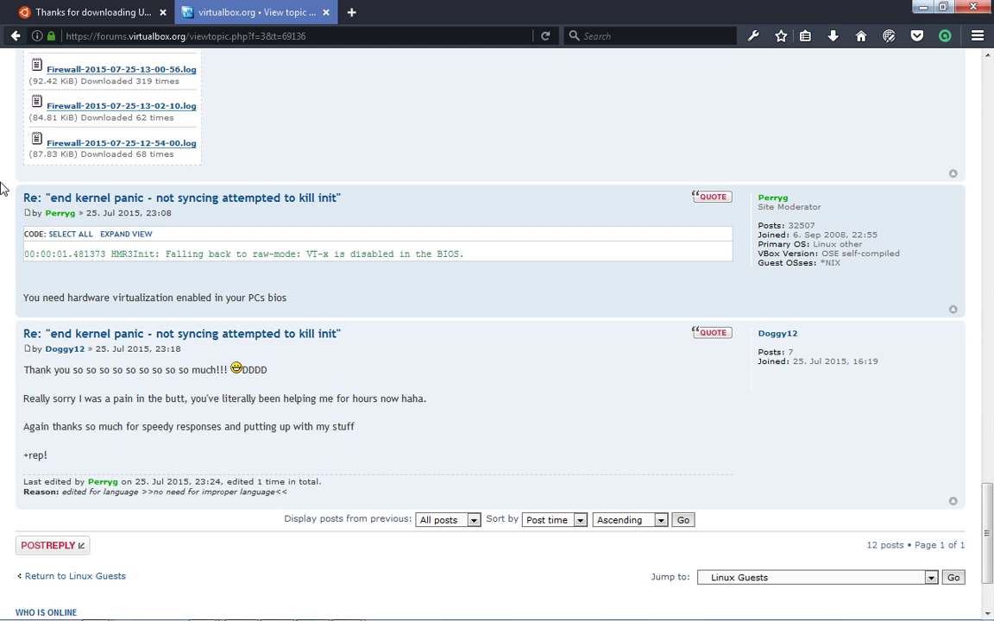
{"action": "scroll", "coordinate": [2, 189], "scroll_direction": "down", "scroll_amount": 3}
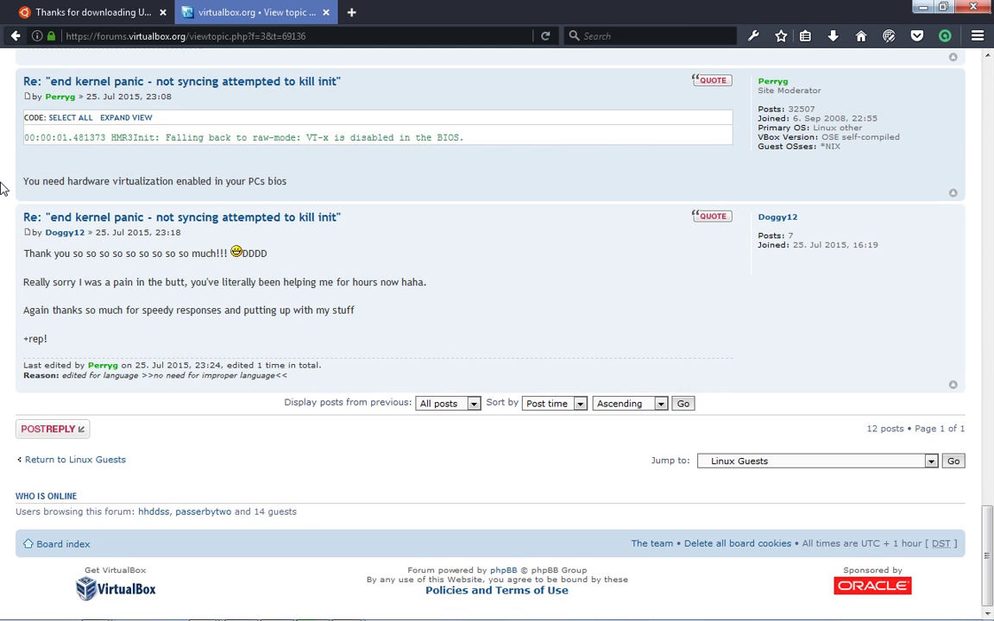
{"action": "scroll", "coordinate": [2, 188], "scroll_direction": "up", "scroll_amount": 8}
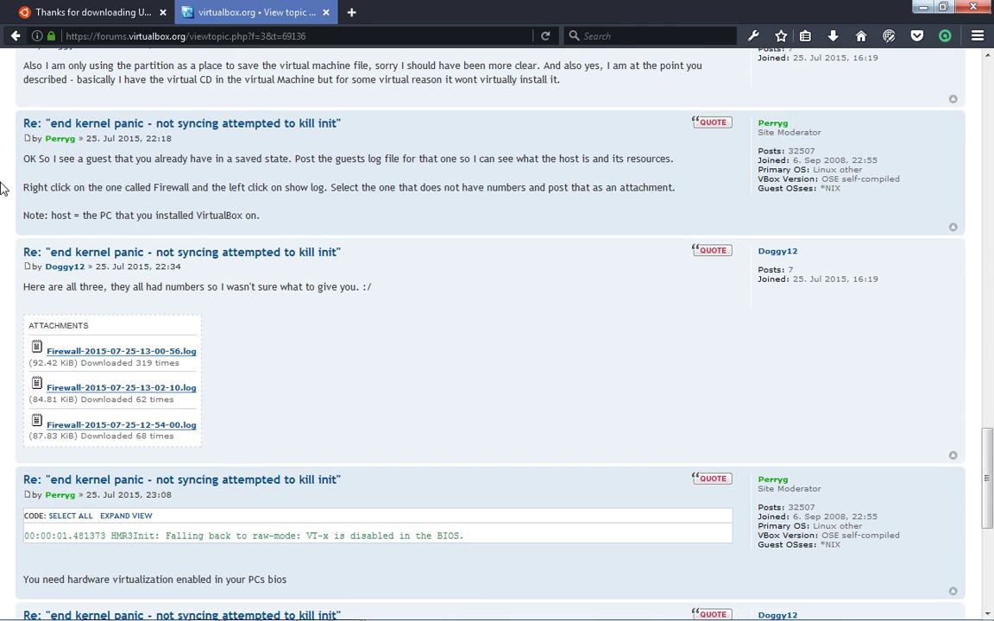
{"action": "scroll", "coordinate": [2, 189], "scroll_direction": "up", "scroll_amount": 2}
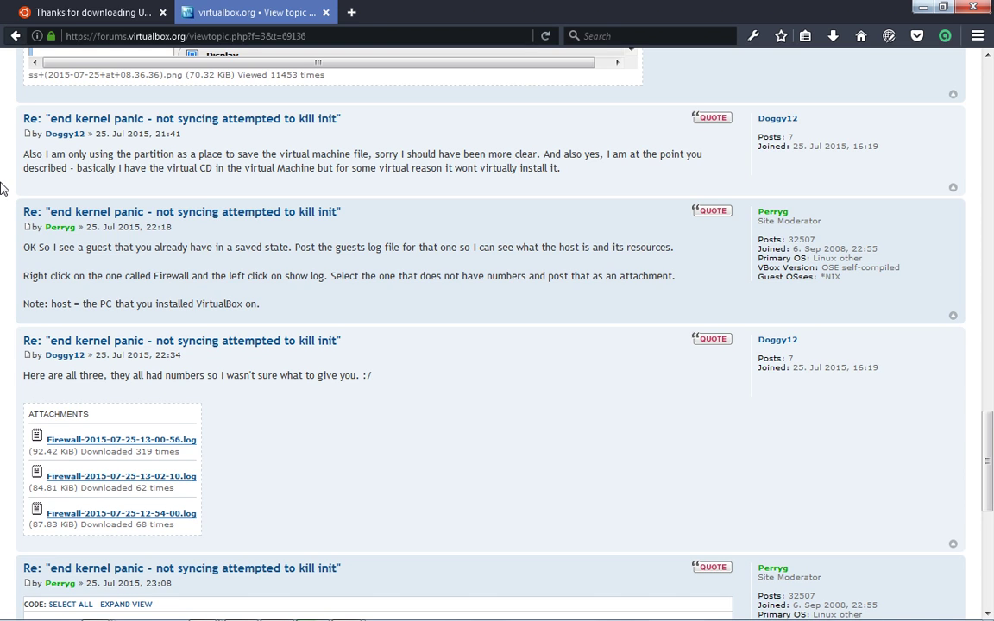
{"action": "scroll", "coordinate": [2, 189], "scroll_direction": "down", "scroll_amount": 8}
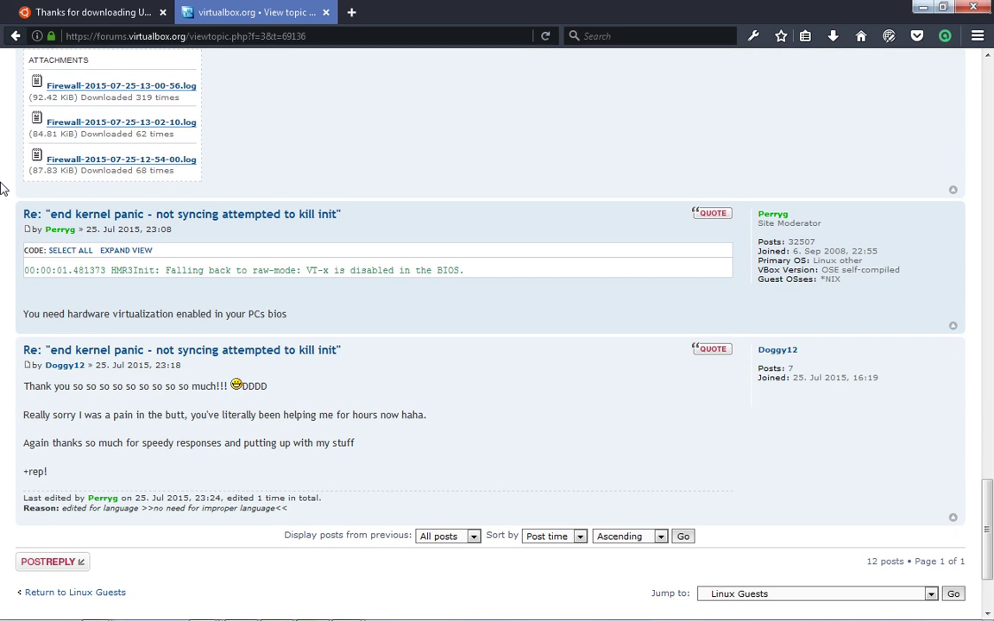
Step: Switch back to the running Ubuntu Desktop 16.04.1 virtual machine and power it off
{"action": "key", "text": "alt+Tab"}
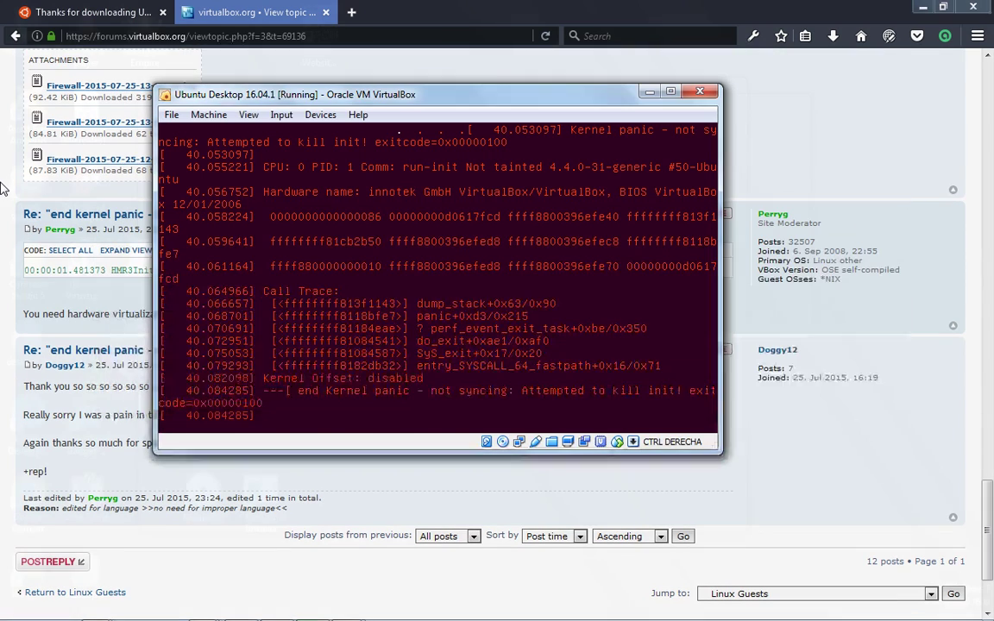
{"action": "key", "text": "Caps_Lock"}
{"action": "left_click", "coordinate": [703, 92]}
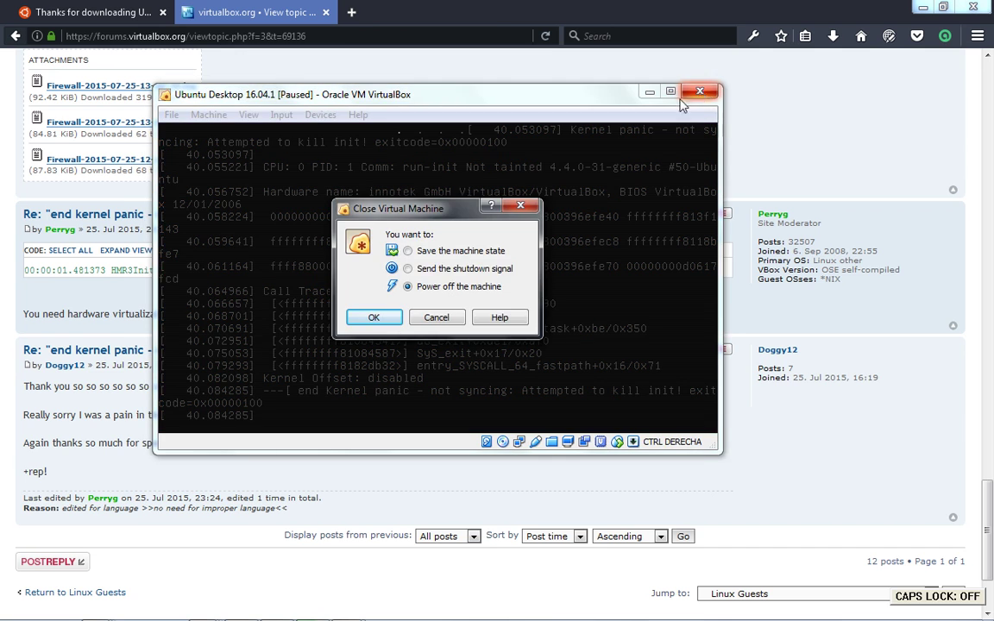
{"action": "left_click", "coordinate": [380, 317]}
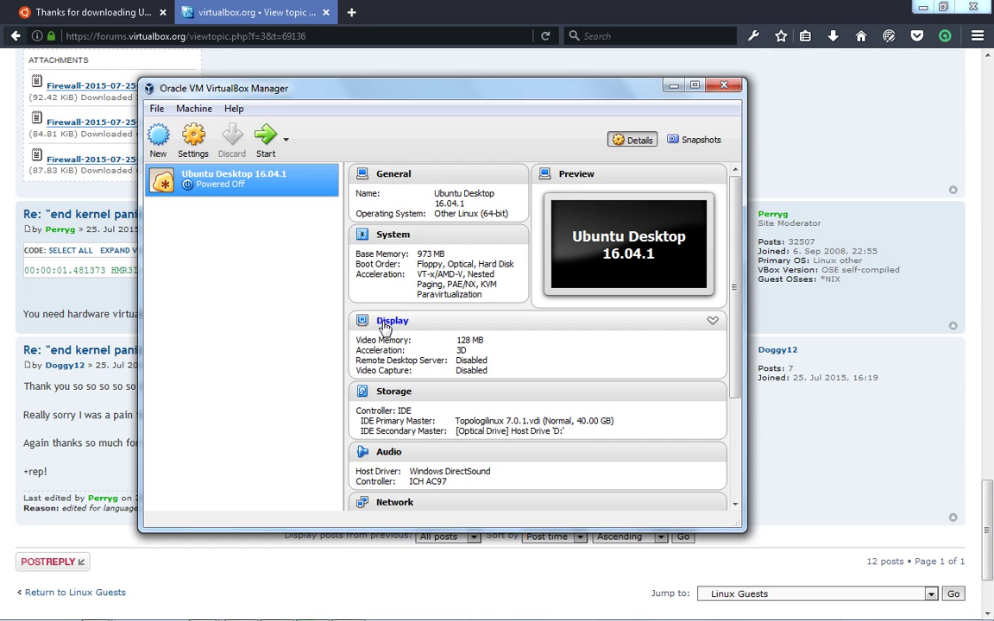
{"action": "right_click", "coordinate": [226, 181]}
{"action": "left_click", "coordinate": [259, 187]}
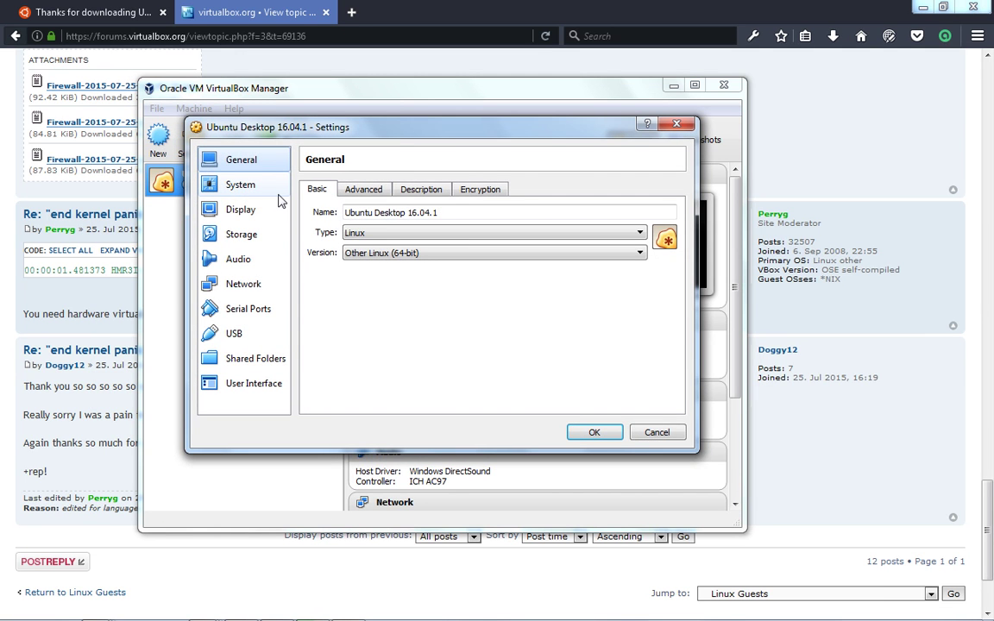
{"action": "left_click", "coordinate": [2, 238]}
{"action": "scroll", "coordinate": [0, 250], "scroll_direction": "up", "scroll_amount": 5}
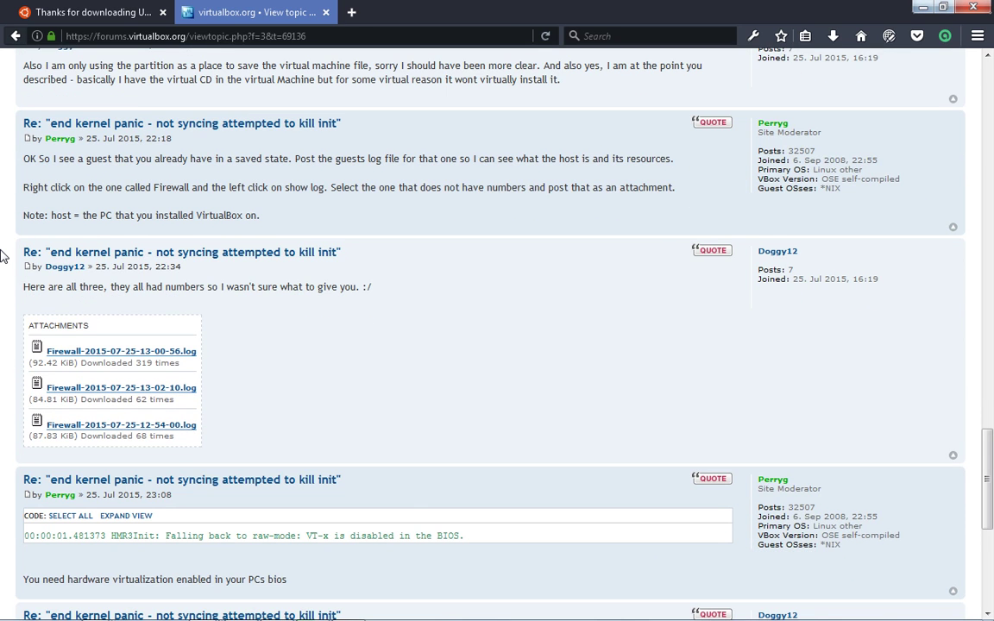
{"action": "key", "text": "alt+Tab"}
{"action": "key", "text": "Escape"}
Step: Show the log of the Ubuntu Desktop 16.04.1 virtual machine
{"action": "right_click", "coordinate": [197, 188]}
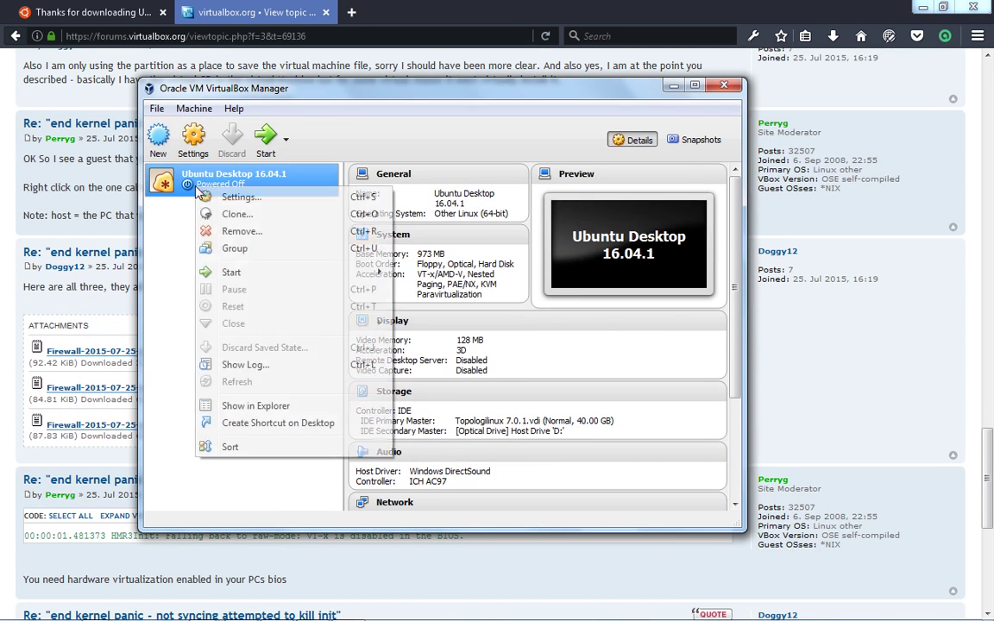
{"action": "left_click", "coordinate": [259, 365]}
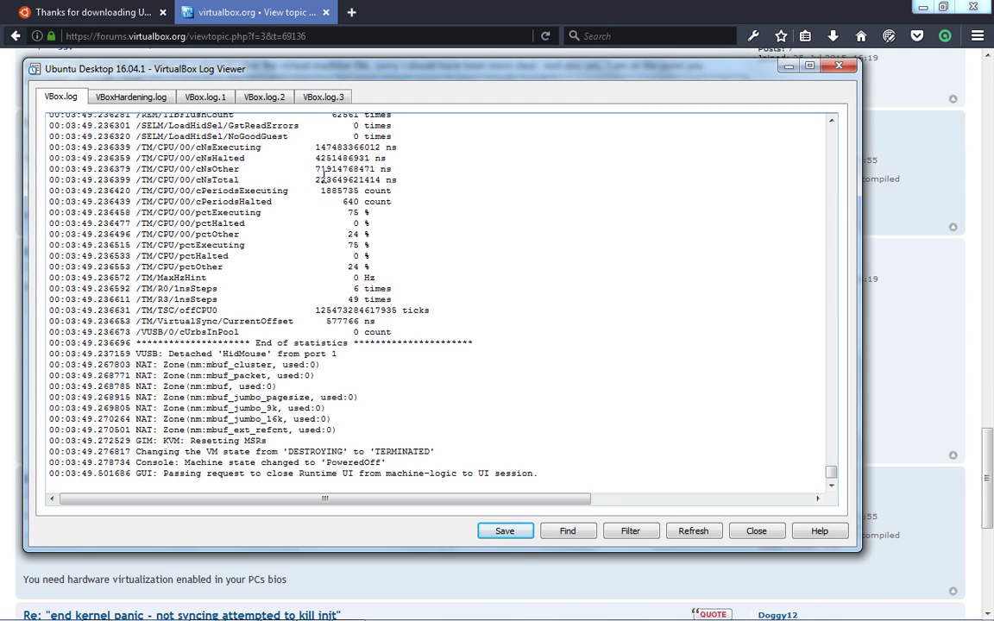
Step: Look through the end of VBox.log and VBox.log.3 for entries about the kernel panic
{"action": "scroll", "coordinate": [325, 176], "scroll_direction": "right", "scroll_amount": 1}
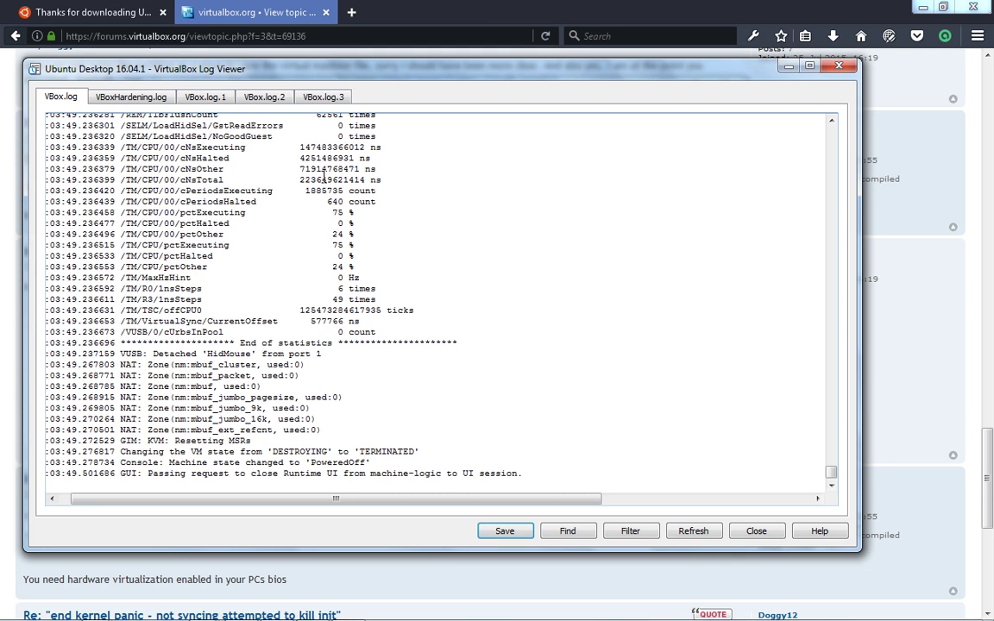
{"action": "left_click", "coordinate": [322, 96]}
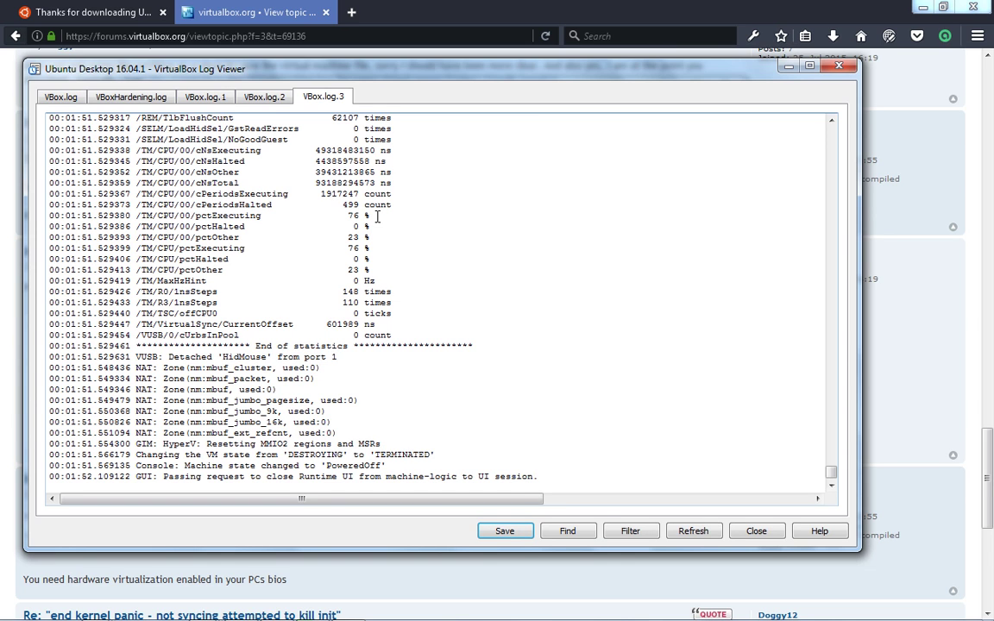
{"action": "scroll", "coordinate": [377, 217], "scroll_direction": "down", "scroll_amount": 1}
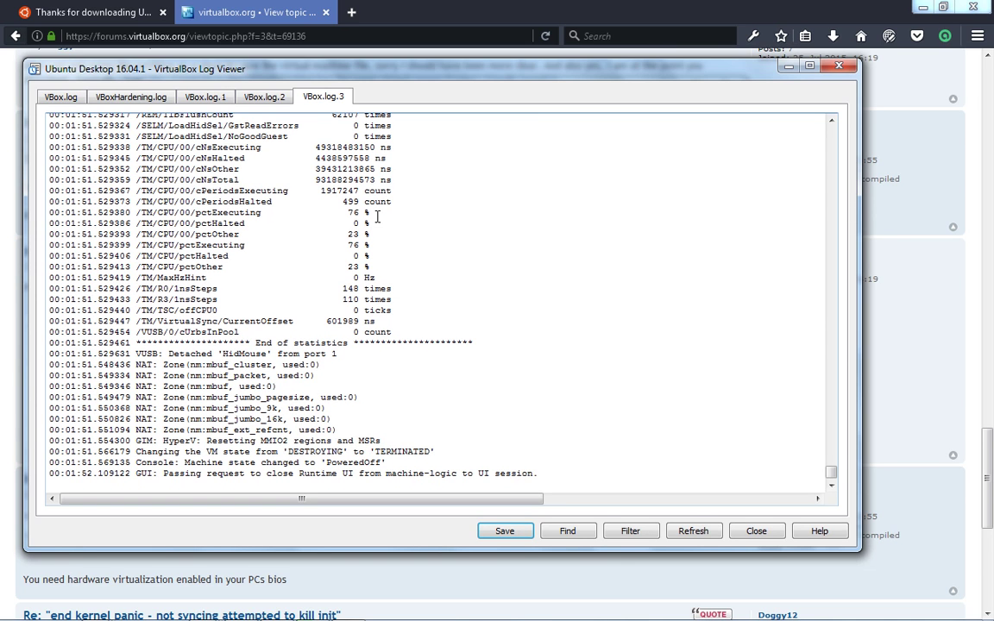
{"action": "scroll", "coordinate": [377, 216], "scroll_direction": "up", "scroll_amount": 20}
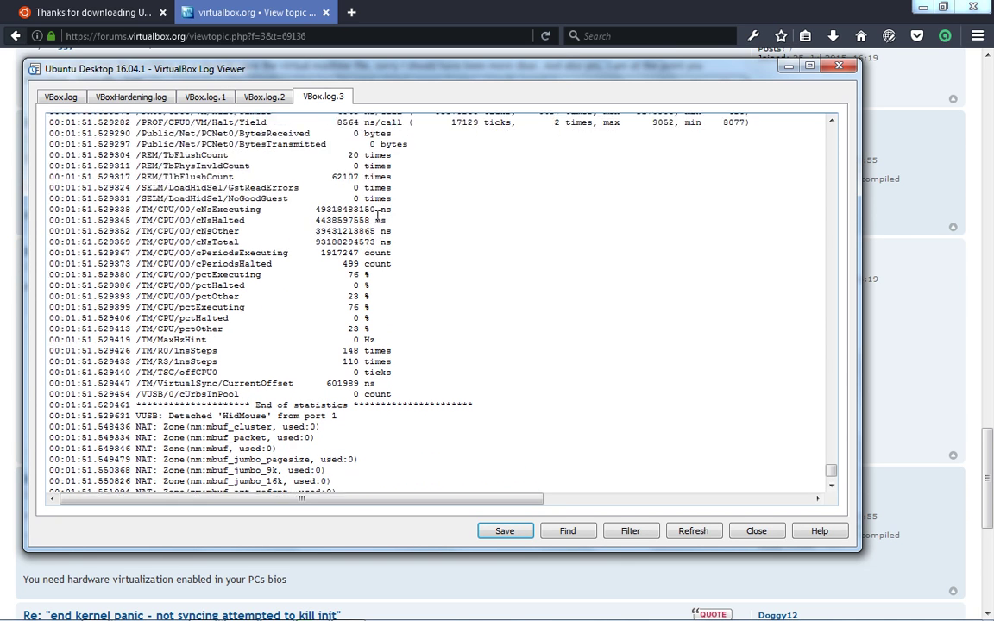
{"action": "scroll", "coordinate": [377, 216], "scroll_direction": "up", "scroll_amount": 20}
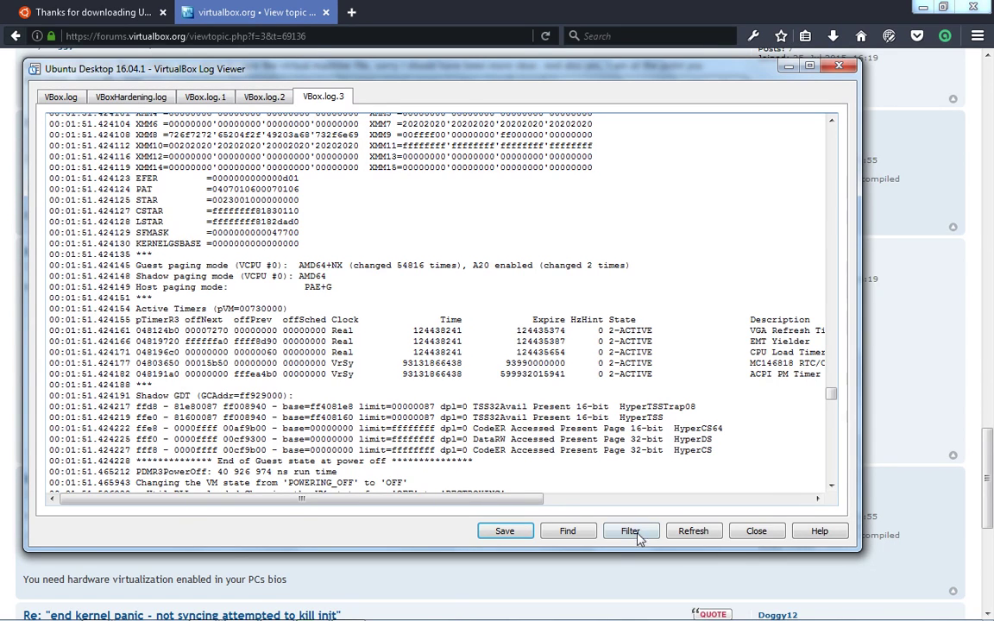
Step: Search VBox.log.3 for "ubun" and for "vt-x", and read the entries following the VT-x match
{"action": "left_click", "coordinate": [582, 533]}
{"action": "type", "text": "ubun"}
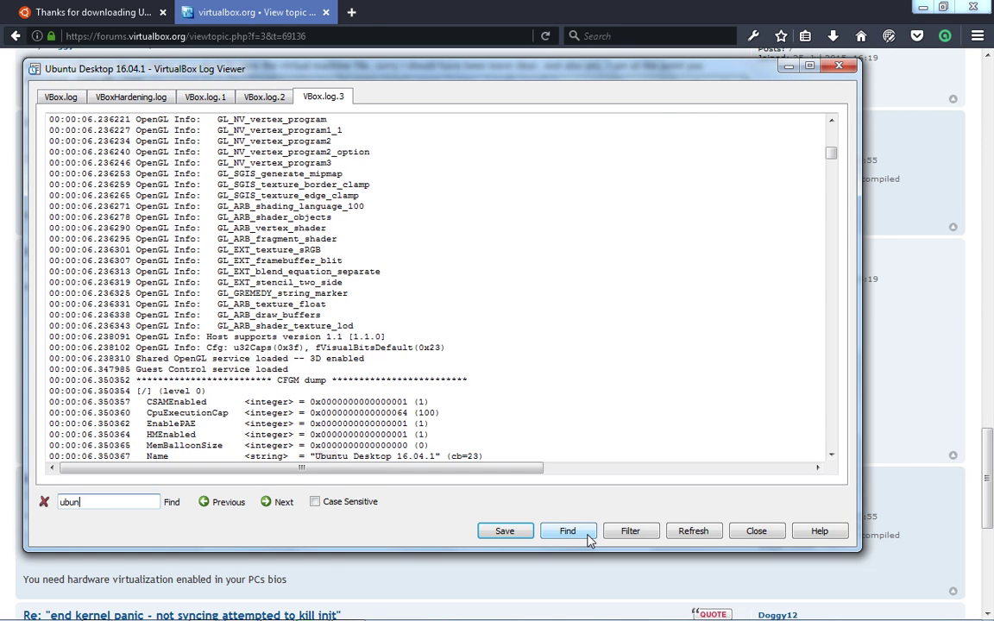
{"action": "key", "text": "ctrl+a"}
{"action": "type", "text": "vt"}
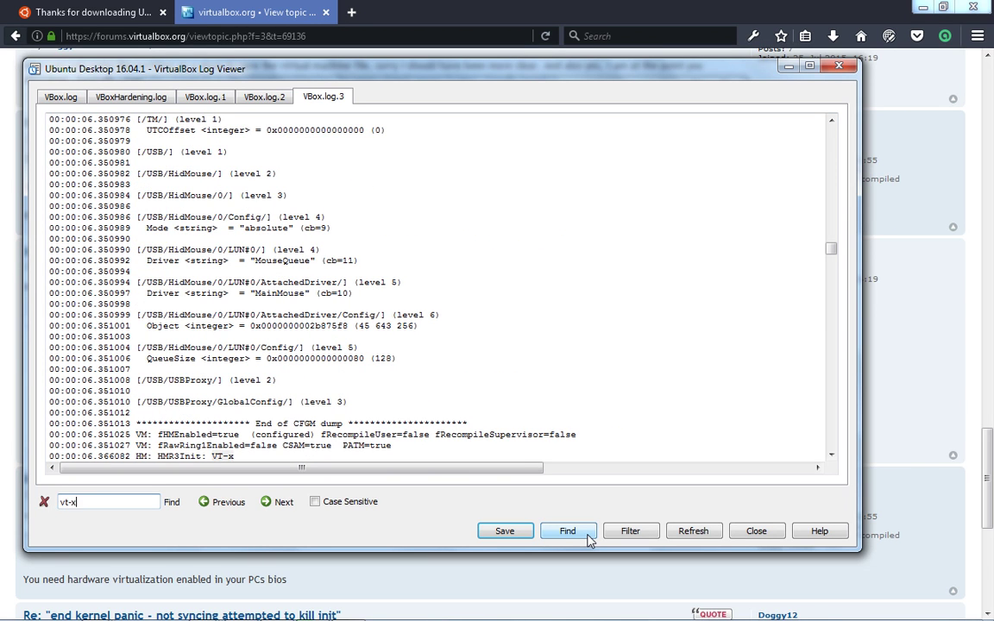
{"action": "left_click", "coordinate": [587, 536]}
{"action": "scroll", "coordinate": [588, 537], "scroll_direction": "down", "scroll_amount": 6}
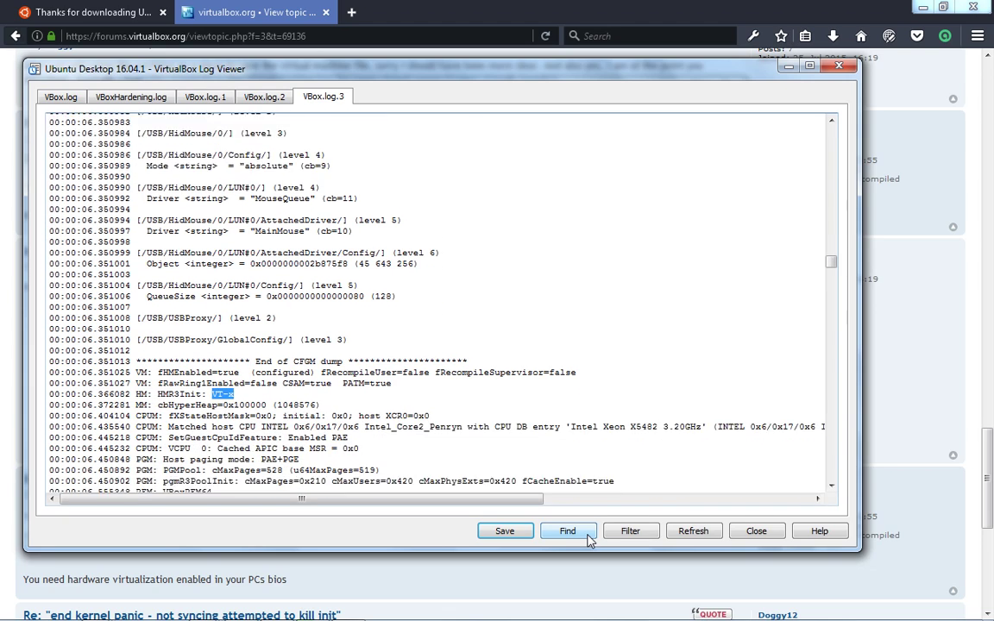
{"action": "scroll", "coordinate": [590, 539], "scroll_direction": "down", "scroll_amount": 4}
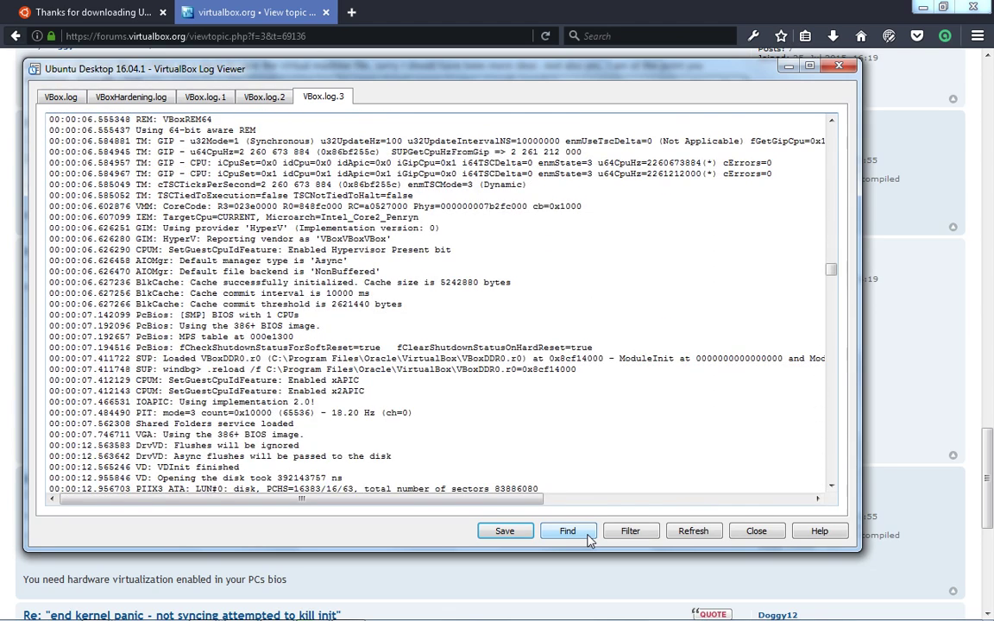
{"action": "scroll", "coordinate": [587, 536], "scroll_direction": "down", "scroll_amount": 16}
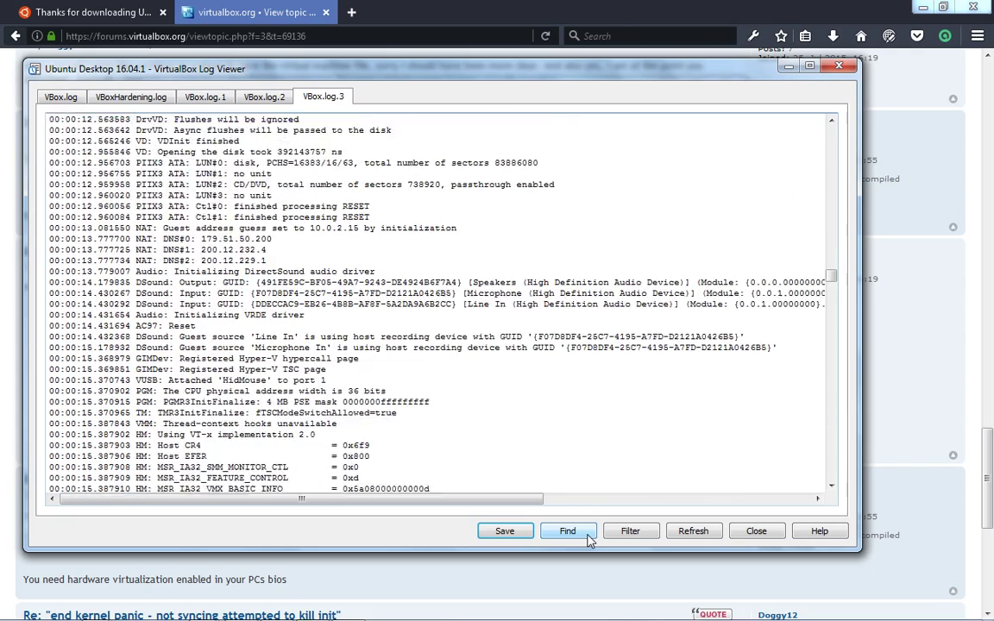
{"action": "scroll", "coordinate": [588, 537], "scroll_direction": "down", "scroll_amount": 2}
Step: Search VBox.log.3 for "disabled in" and close the log viewer
{"action": "left_click", "coordinate": [587, 537]}
{"action": "type", "text": "disabled in"}
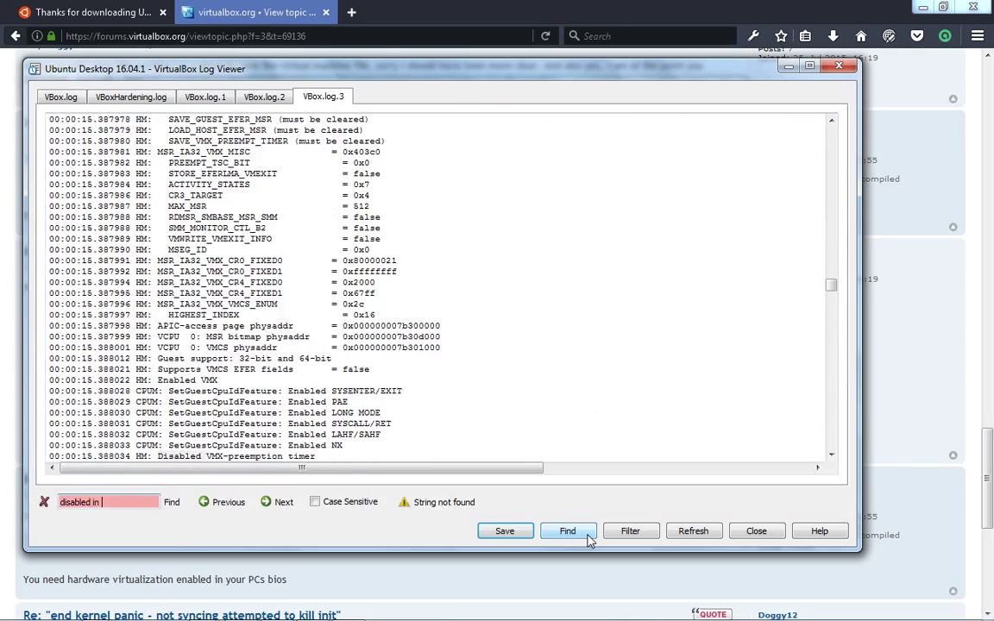
{"action": "key", "text": "Return"}
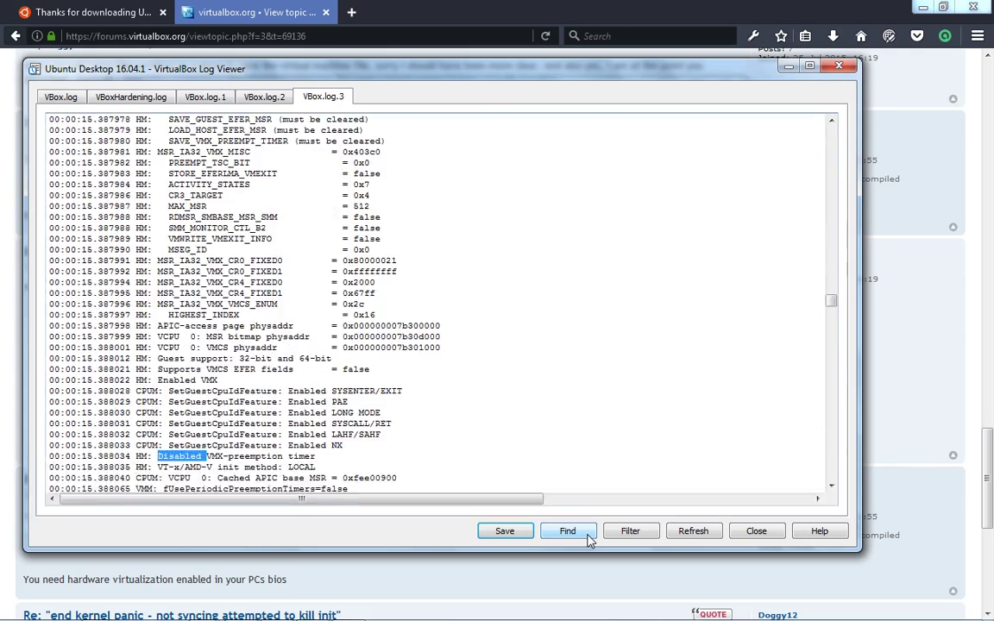
{"action": "key", "text": "Escape"}
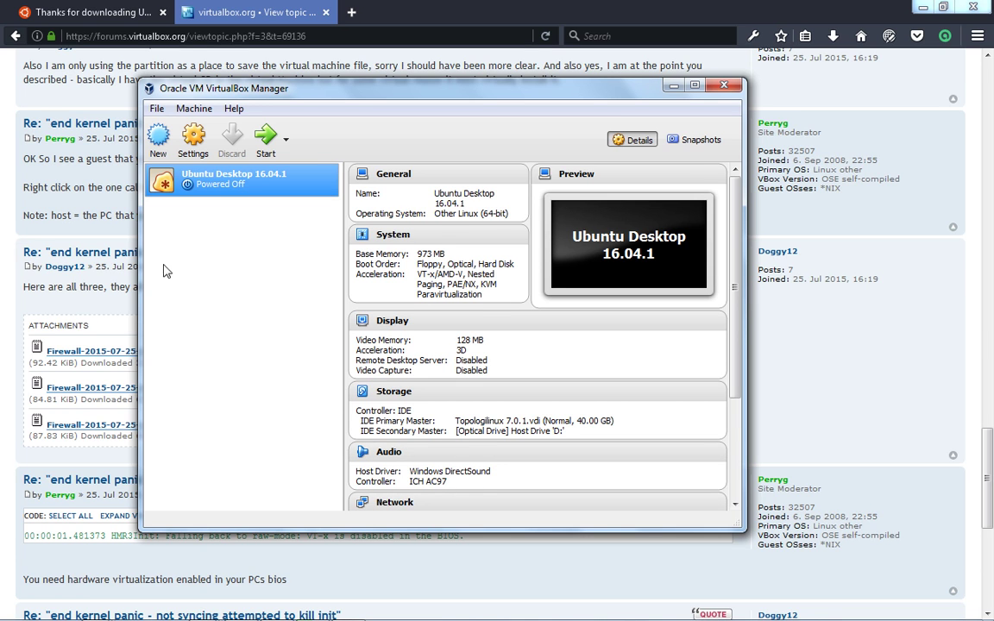
Step: Open the system settings of the Ubuntu Desktop 16.04.1 machine and show its processor and acceleration options
{"action": "key", "text": "ctrl+s"}
{"action": "left_click", "coordinate": [259, 188]}
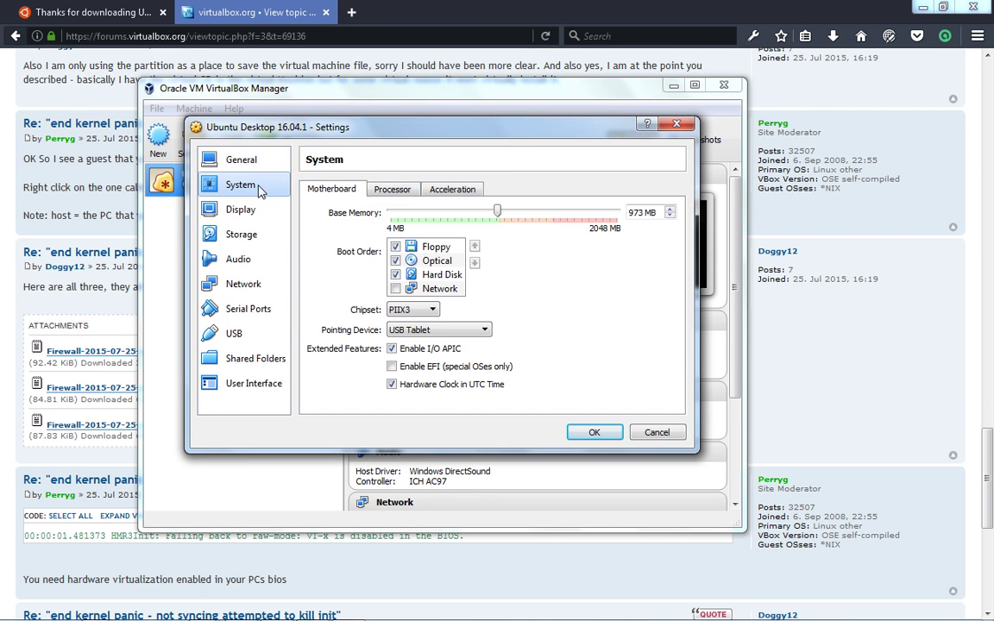
{"action": "left_click", "coordinate": [380, 188]}
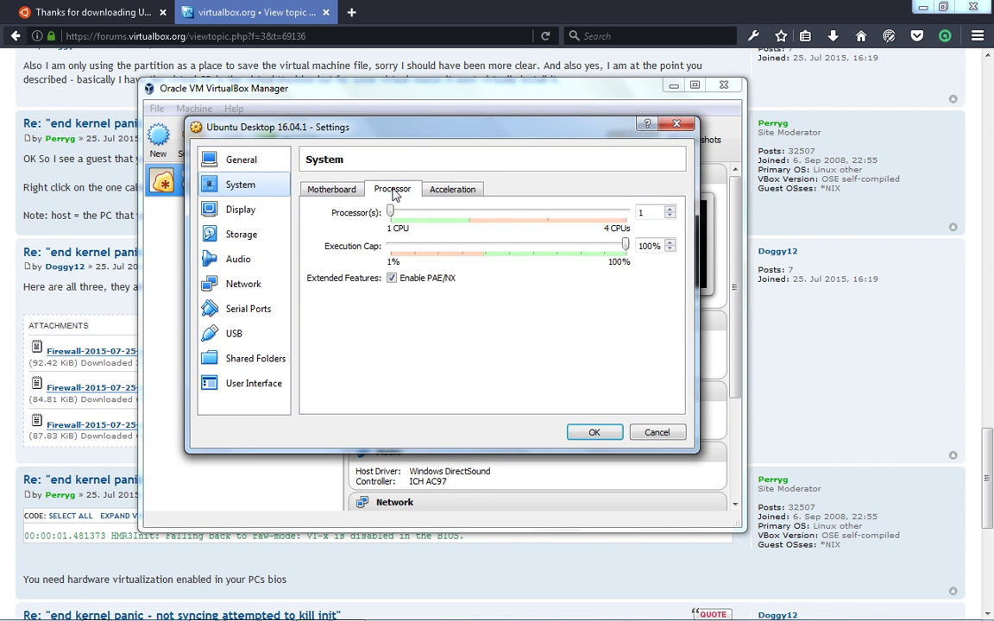
{"action": "left_click", "coordinate": [444, 191]}
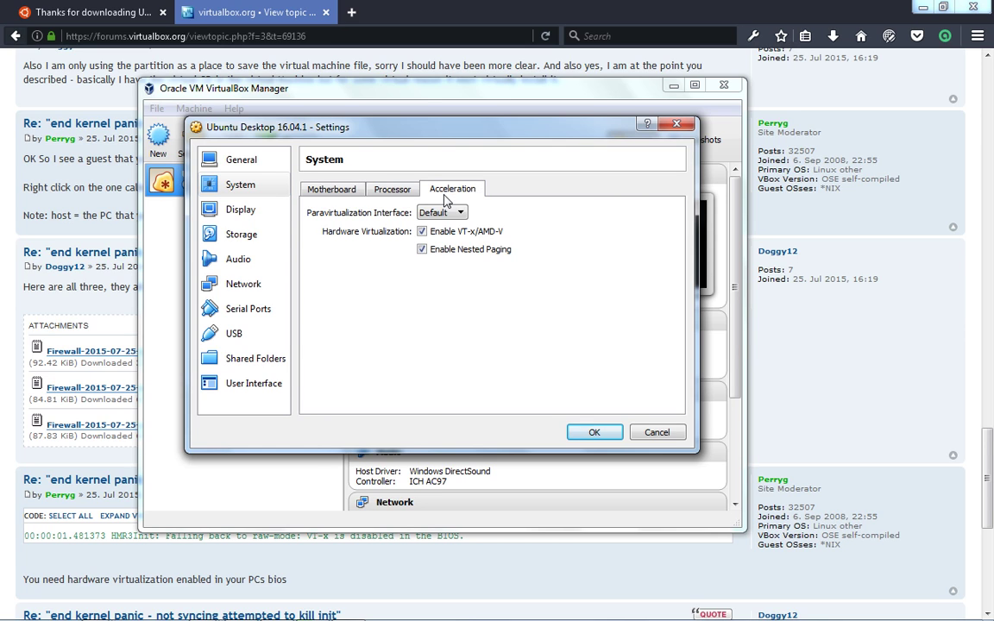
Step: Try to disable VT-x/AMD-V hardware virtualization for the machine and read the invalid settings explanation
{"action": "left_click", "coordinate": [440, 234]}
{"action": "left_click", "coordinate": [380, 189]}
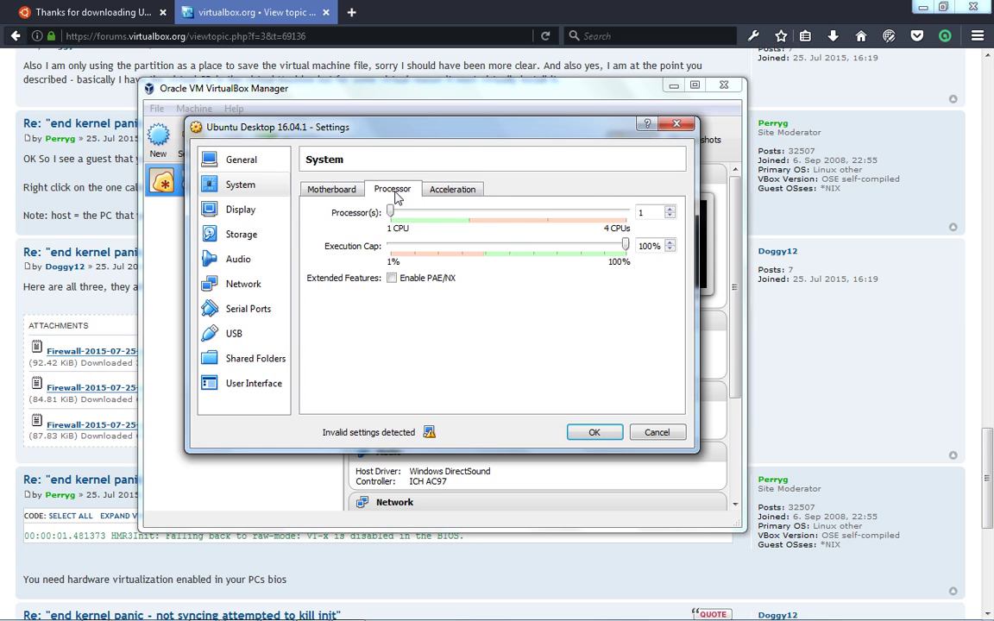
{"action": "left_click", "coordinate": [452, 189]}
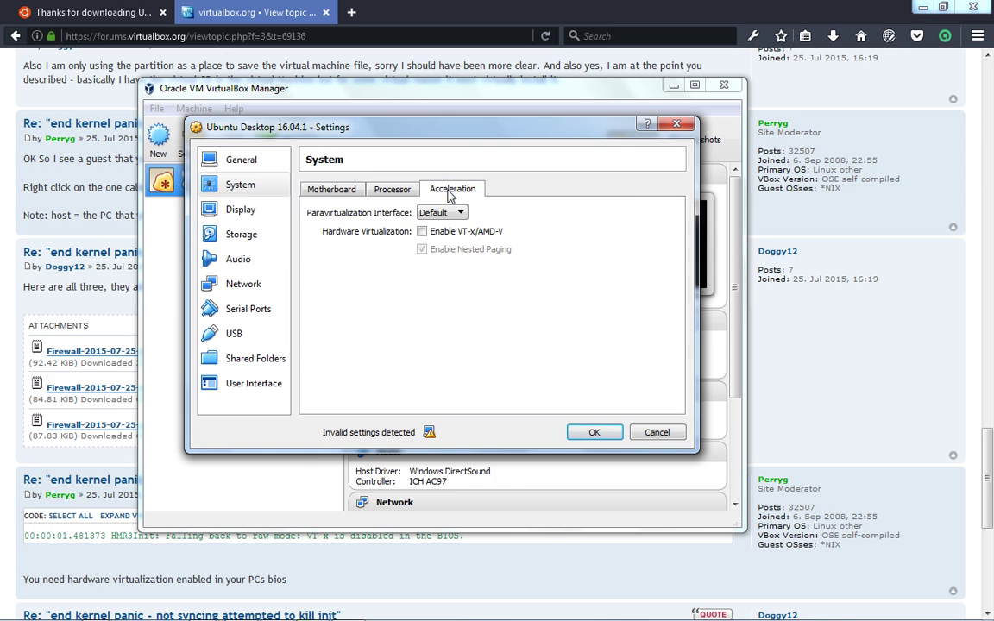
{"action": "mouse_move", "coordinate": [429, 435]}
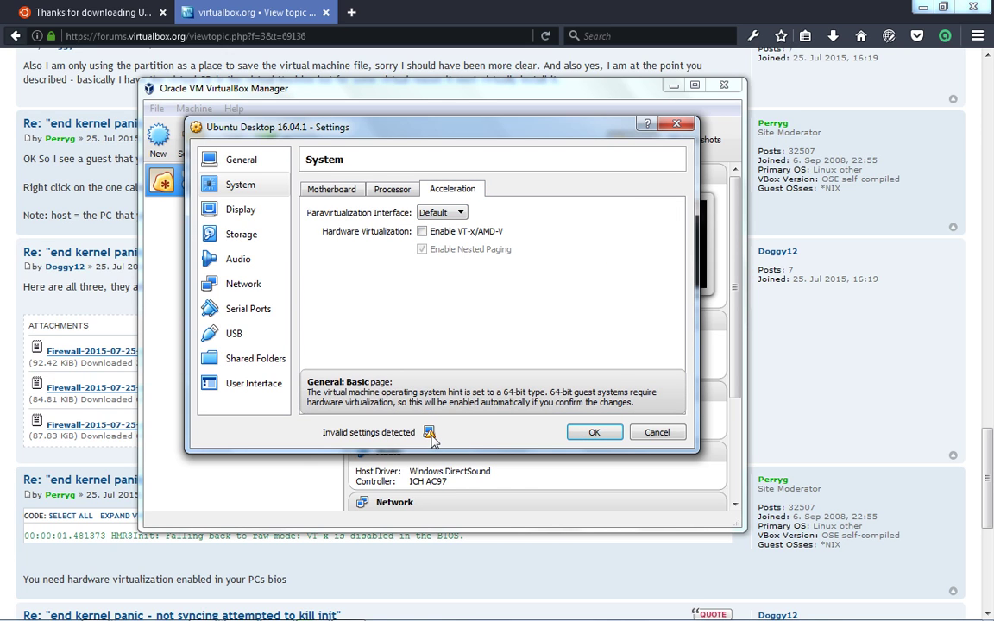
{"action": "left_click", "coordinate": [422, 232]}
{"action": "left_click", "coordinate": [421, 234]}
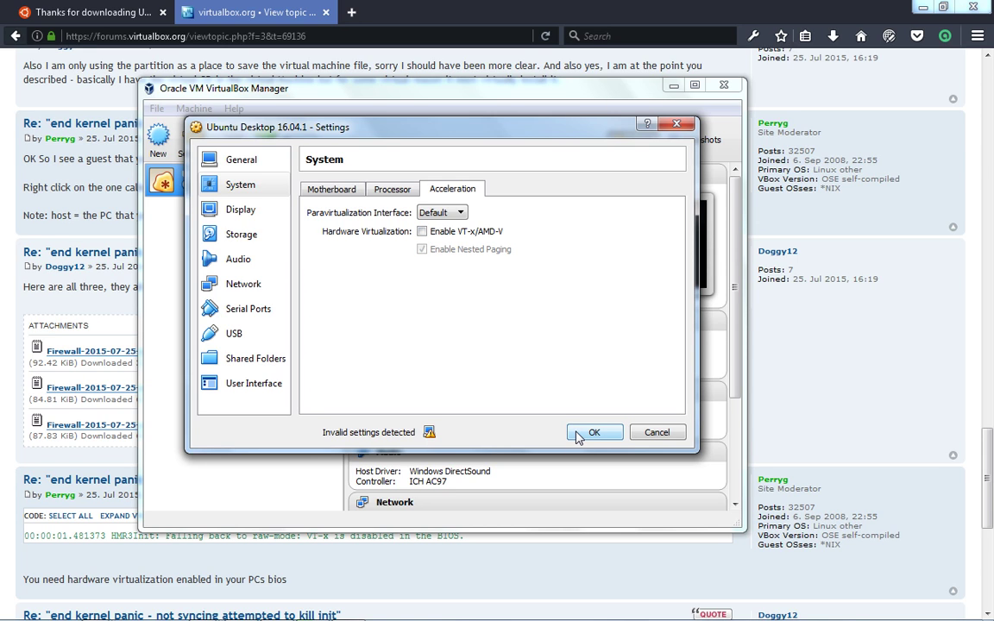
Step: Turn off the machine's paravirtualization interface and apply the settings
{"action": "left_click", "coordinate": [438, 213]}
{"action": "left_click", "coordinate": [447, 225]}
{"action": "left_click", "coordinate": [594, 432]}
Step: Reopen the machine's settings, check the processor and acceleration options under System, and close the settings
{"action": "right_click", "coordinate": [256, 181]}
{"action": "left_click", "coordinate": [269, 187]}
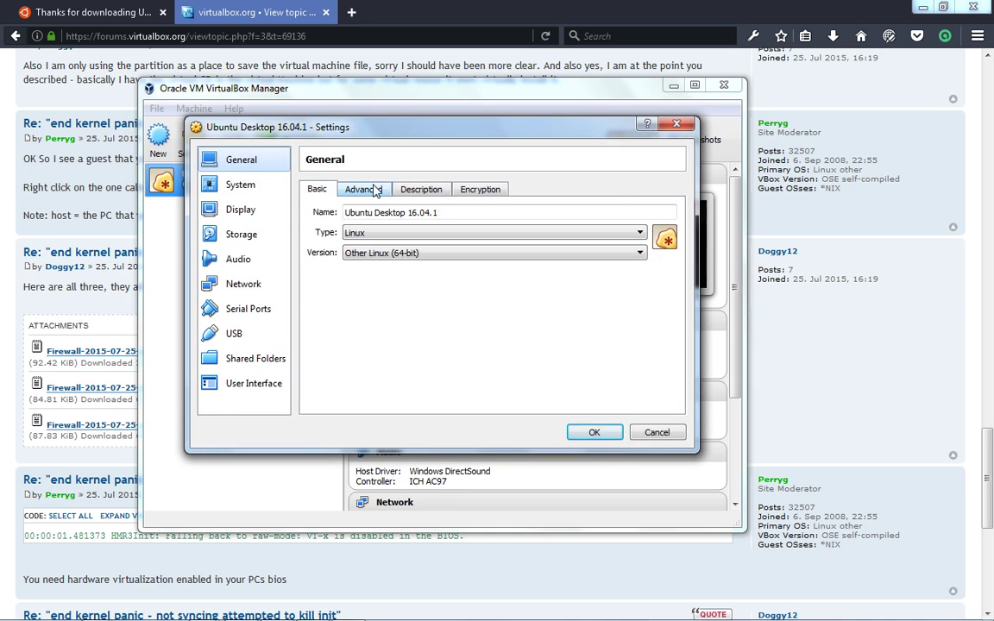
{"action": "left_click", "coordinate": [232, 184]}
{"action": "left_click", "coordinate": [393, 189]}
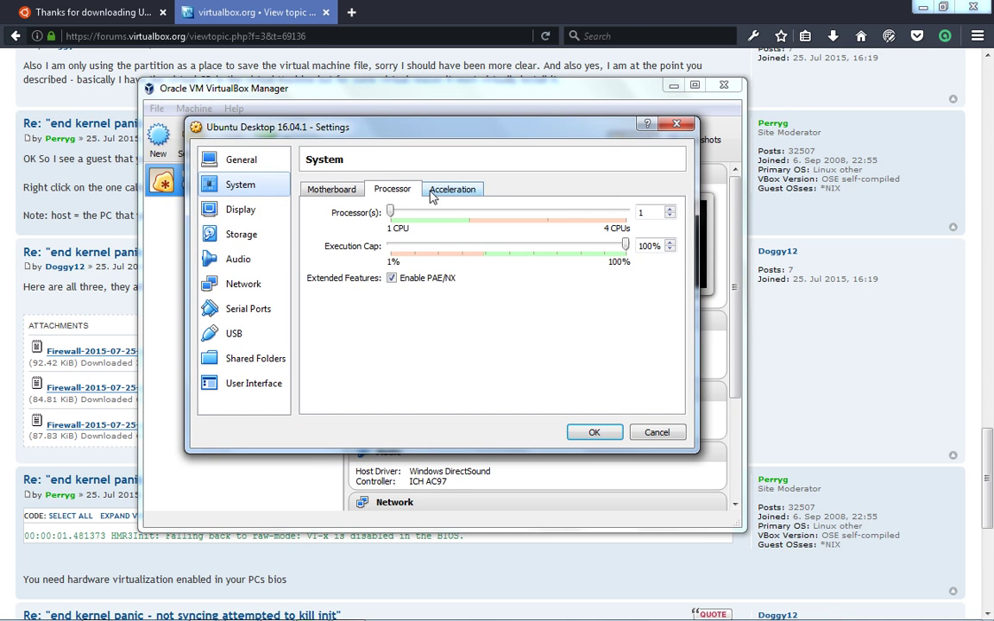
{"action": "left_click", "coordinate": [452, 189]}
{"action": "left_click", "coordinate": [570, 434]}
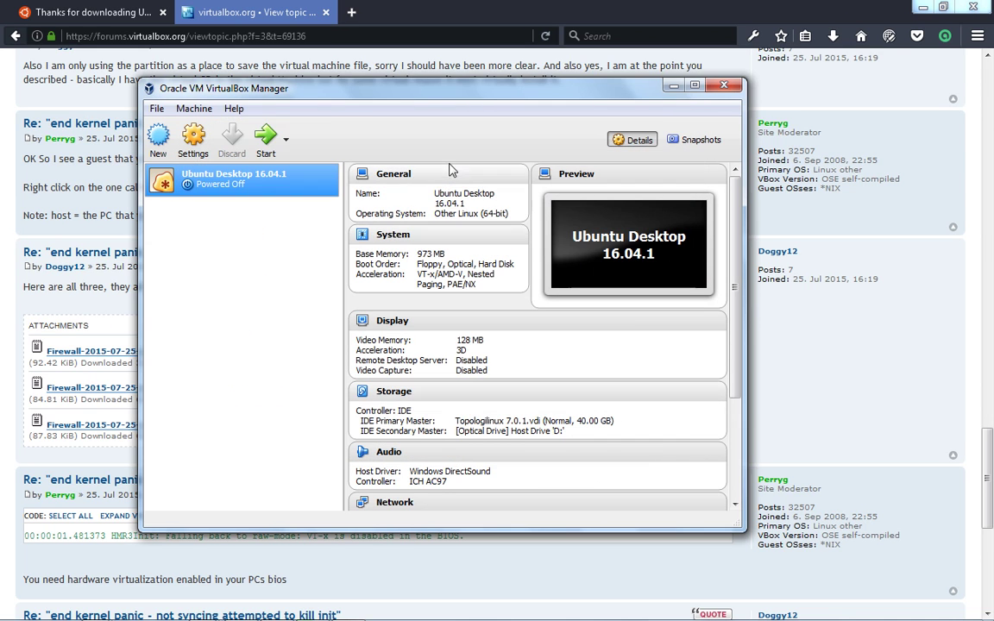
Step: Start the Ubuntu Desktop 16.04.1 virtual machine to test its boot, and power it off
{"action": "left_click", "coordinate": [268, 141]}
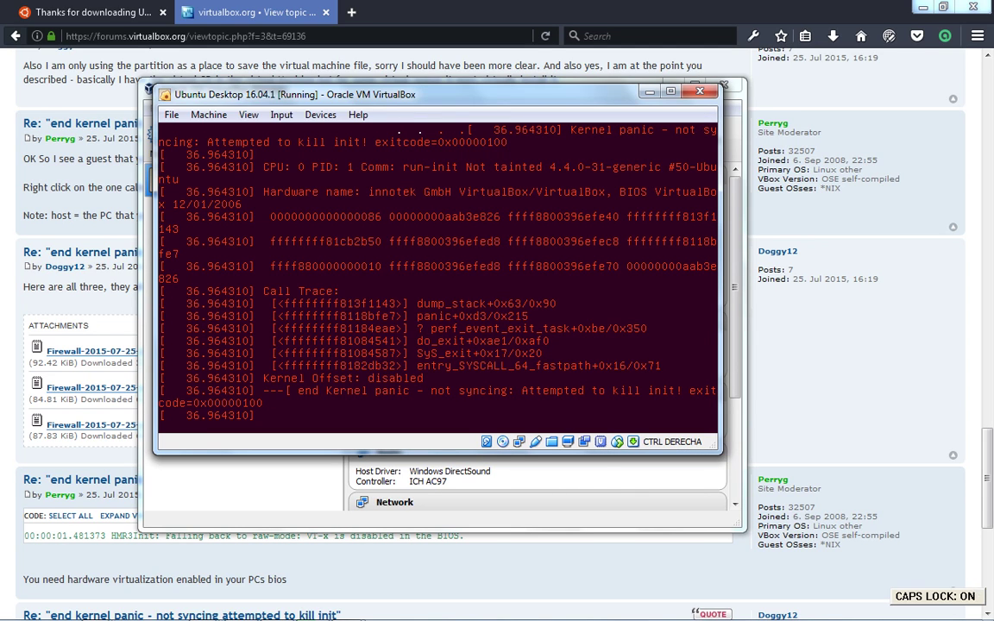
{"action": "left_click", "coordinate": [700, 91]}
{"action": "left_click", "coordinate": [366, 319]}
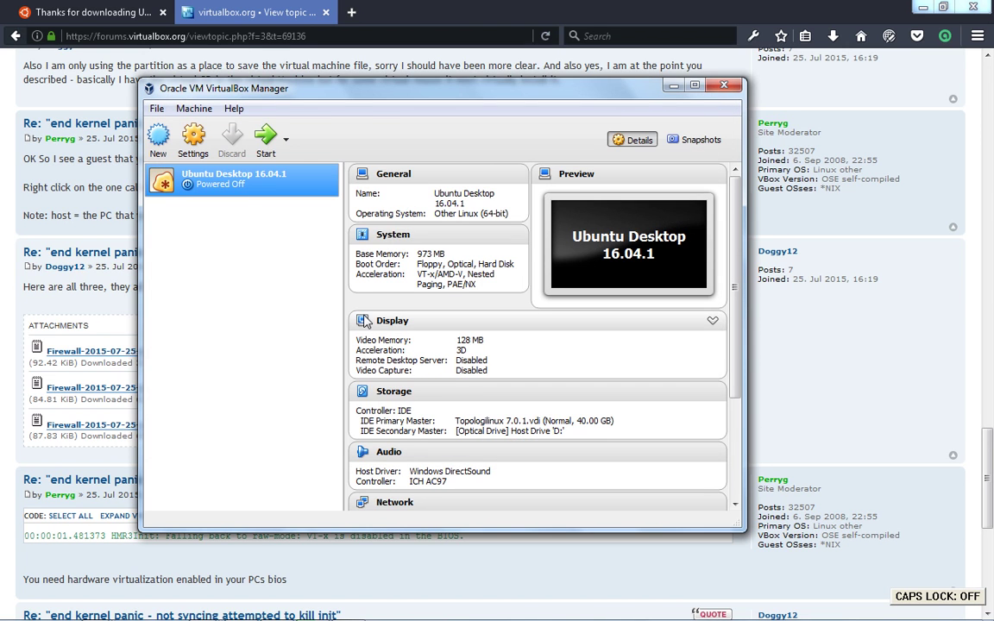
Step: Check the basic and advanced general settings of the Ubuntu Desktop 16.04.1 machine
{"action": "right_click", "coordinate": [243, 173]}
{"action": "left_click", "coordinate": [250, 181]}
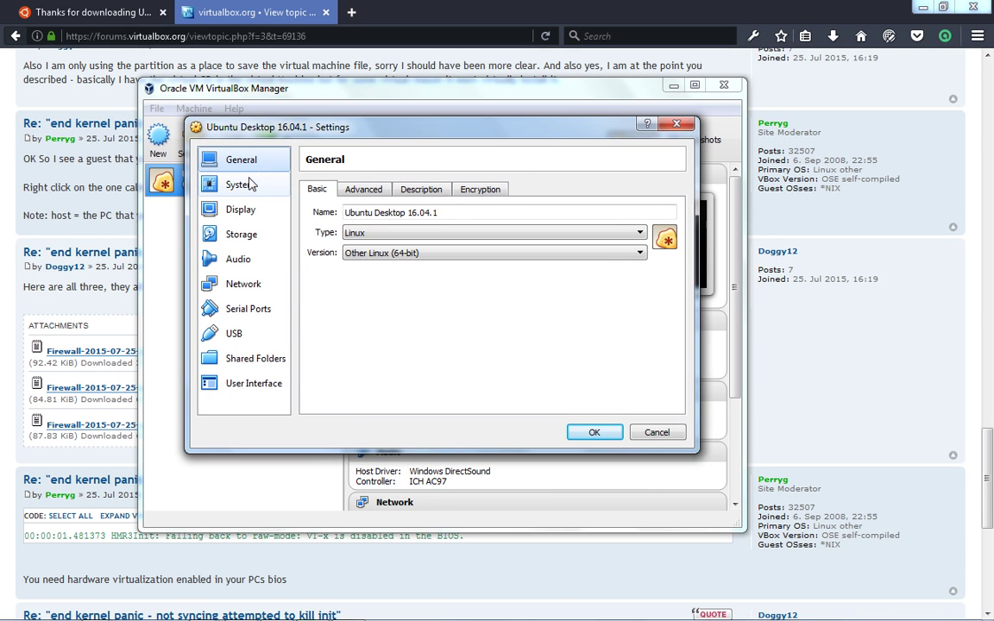
{"action": "left_click", "coordinate": [362, 191]}
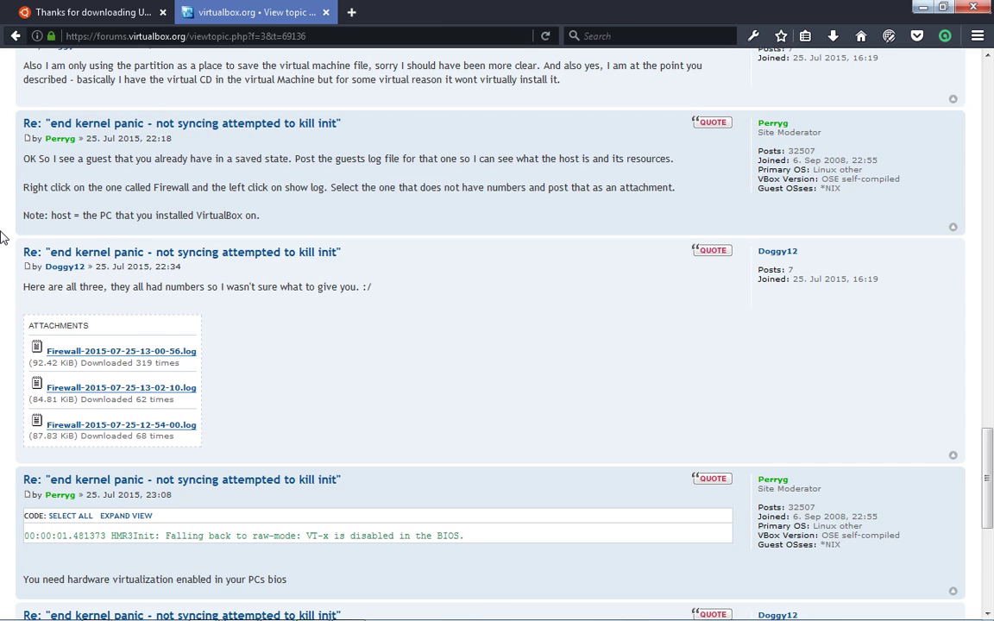
Step: Search the web in a new Firefox tab for "64-bit ubuntu virtualbox on 32-bit windows"
{"action": "key", "text": "ctrl+t"}
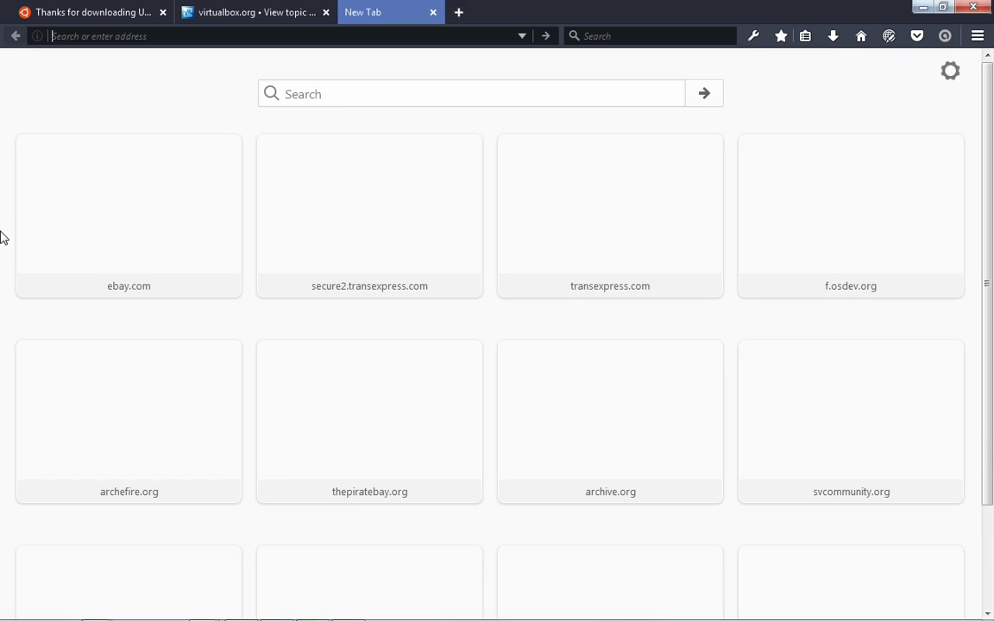
{"action": "type", "text": "64-bit ubun"}
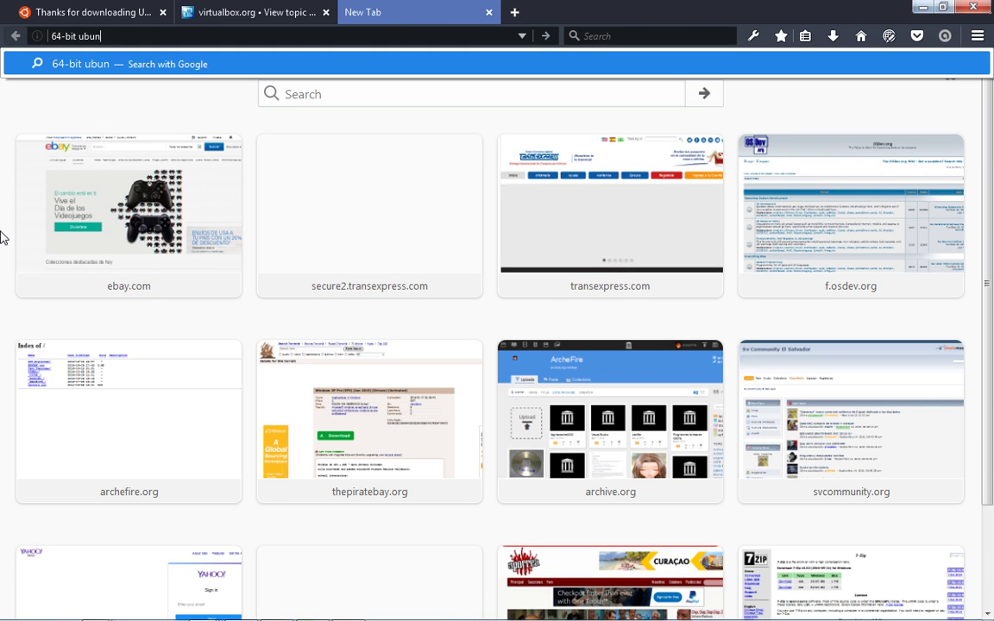
{"action": "type", "text": "tu virtualbox on 32-bit windows"}
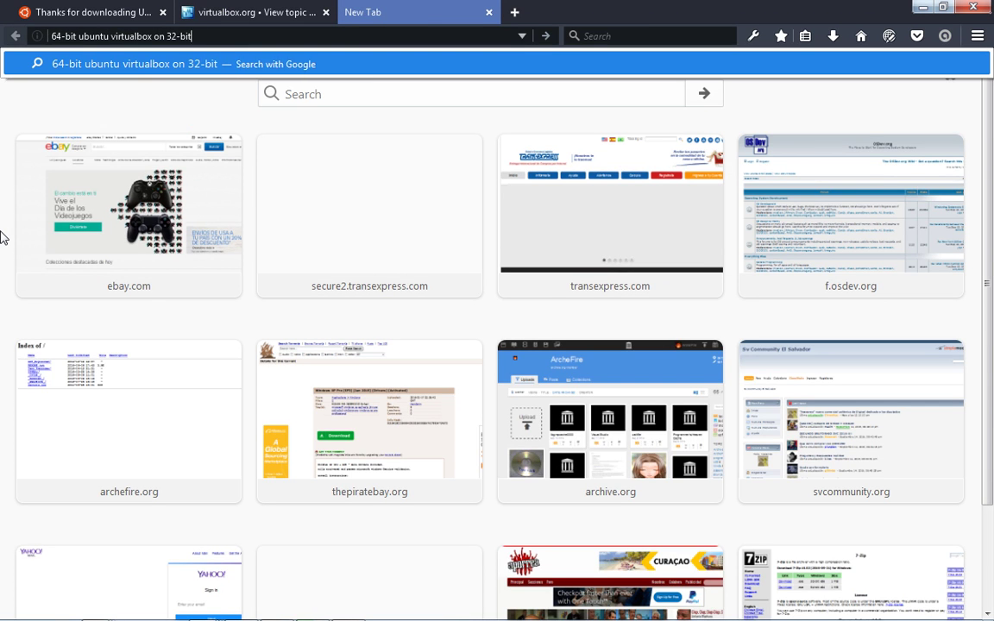
{"action": "key", "text": "Return"}
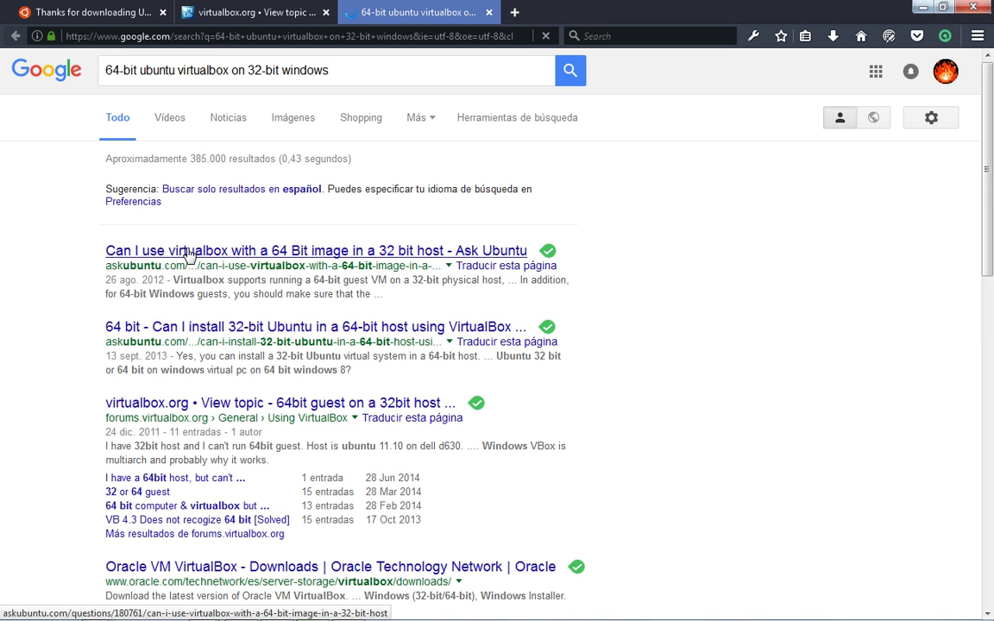
Step: Open the Ask Ubuntu question on using a 64 Bit image in a 32 bit host and read its accepted answer
{"action": "left_click", "coordinate": [188, 252]}
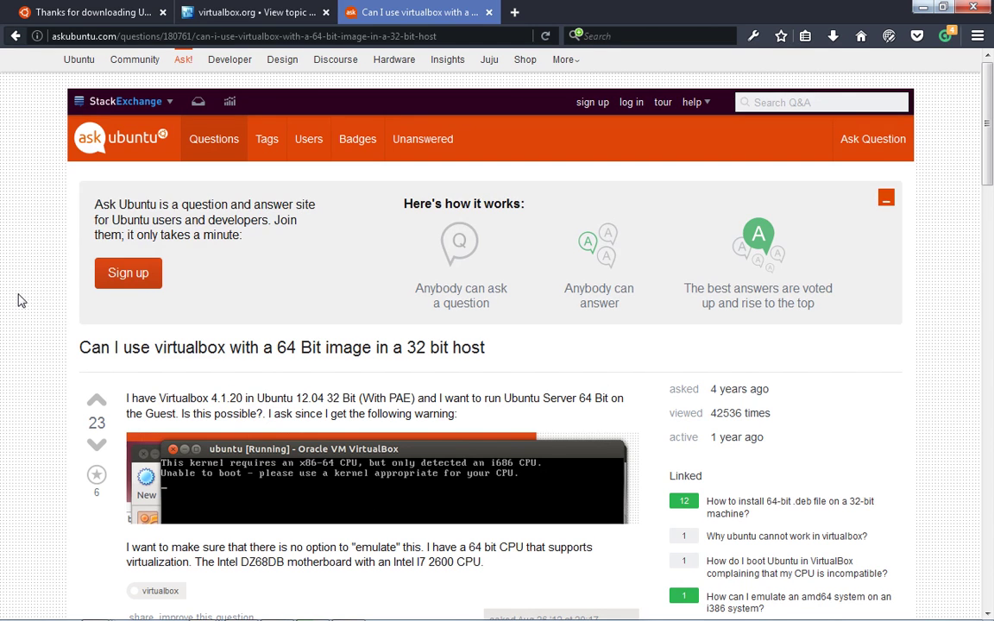
{"action": "scroll", "coordinate": [22, 300], "scroll_direction": "down", "scroll_amount": 4}
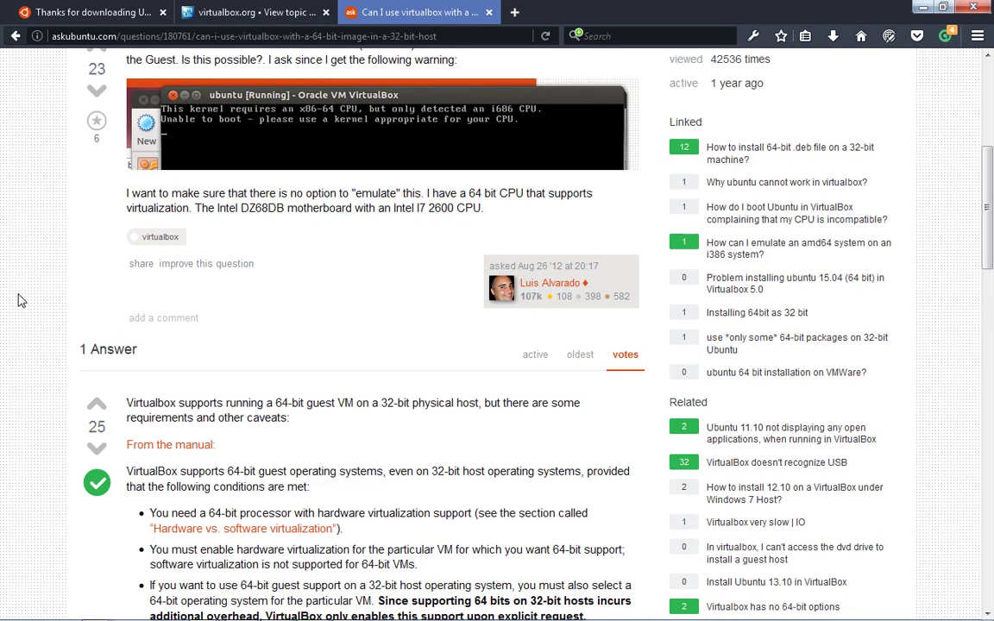
{"action": "scroll", "coordinate": [21, 300], "scroll_direction": "down", "scroll_amount": 2}
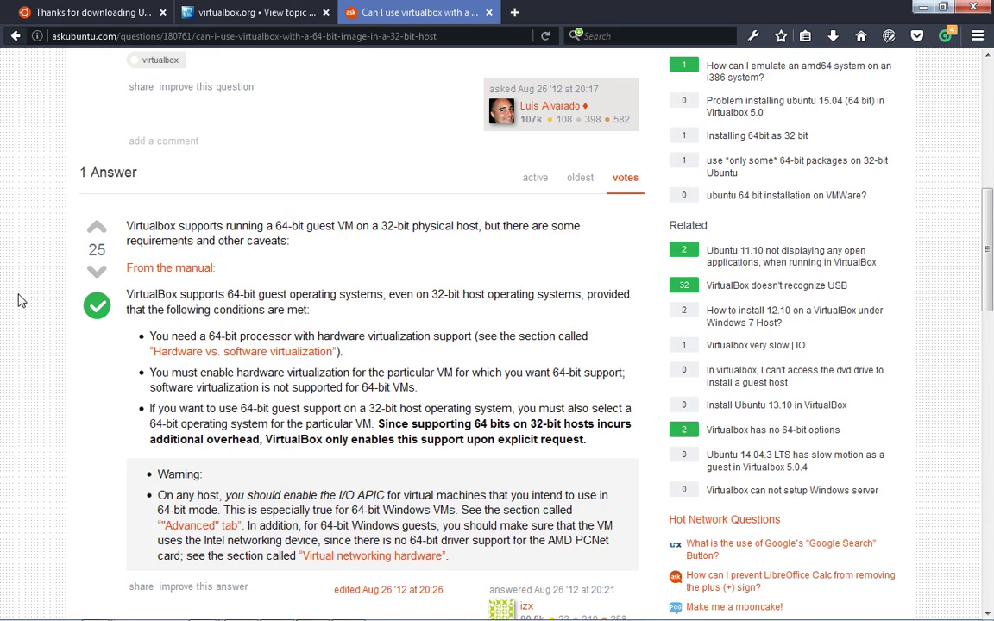
Step: Switch to VirtualBox, enable EFI in the Ubuntu Desktop 16.04.1 machine's motherboard settings, and start the machine
{"action": "key", "text": "alt+Tab"}
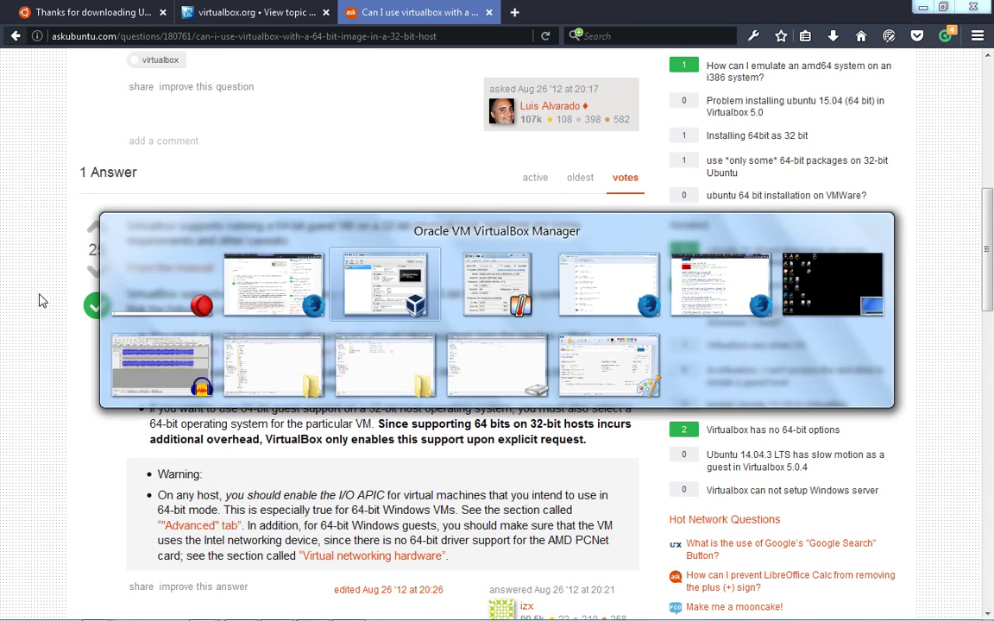
{"action": "left_click", "coordinate": [421, 189]}
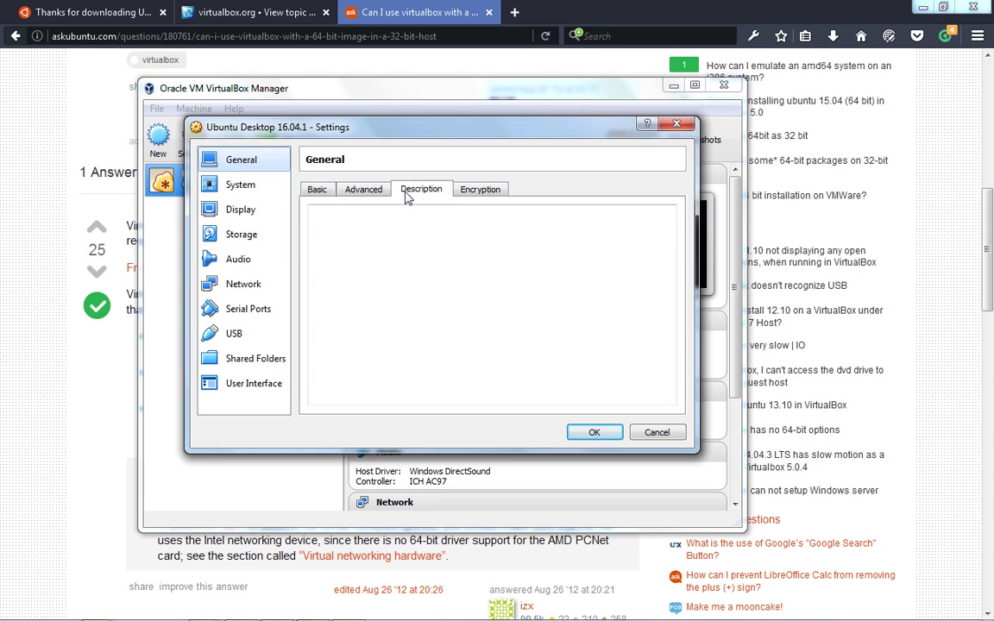
{"action": "left_click", "coordinate": [355, 190]}
{"action": "left_click", "coordinate": [317, 190]}
{"action": "left_click", "coordinate": [237, 185]}
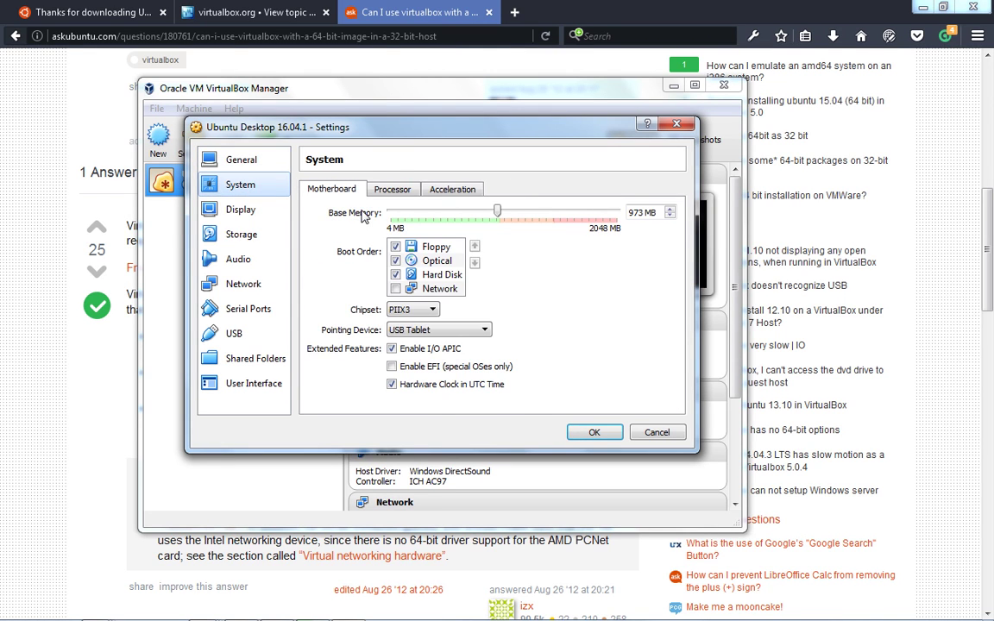
{"action": "left_click", "coordinate": [589, 434]}
{"action": "left_click", "coordinate": [266, 156]}
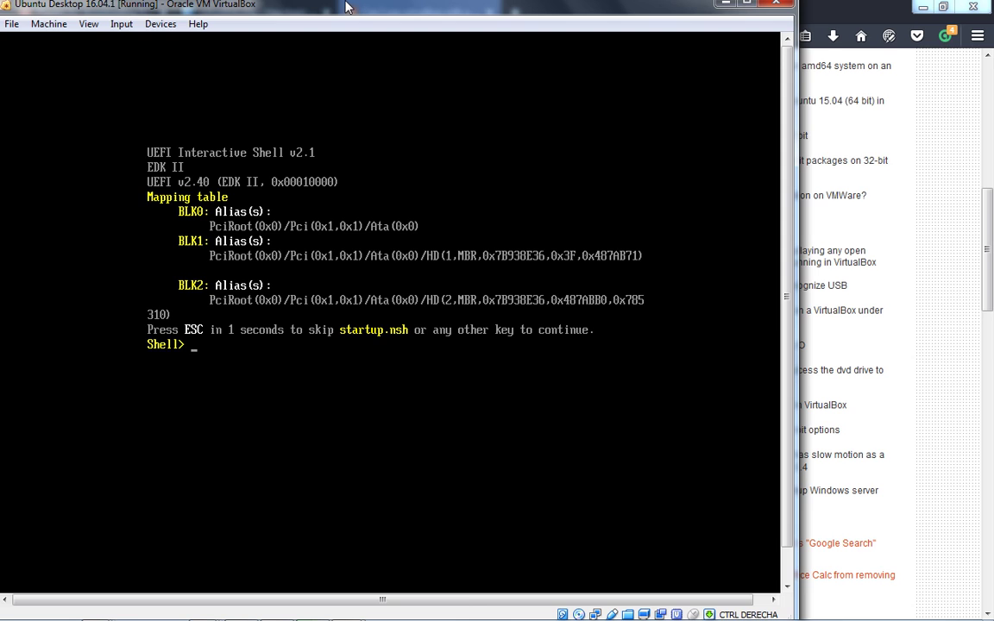
Step: Try the boot and help commands in the virtual machine's UEFI shell, and power off the machine
{"action": "key", "text": "Return"}
{"action": "type", "text": "boot"}
{"action": "key", "text": "Return"}
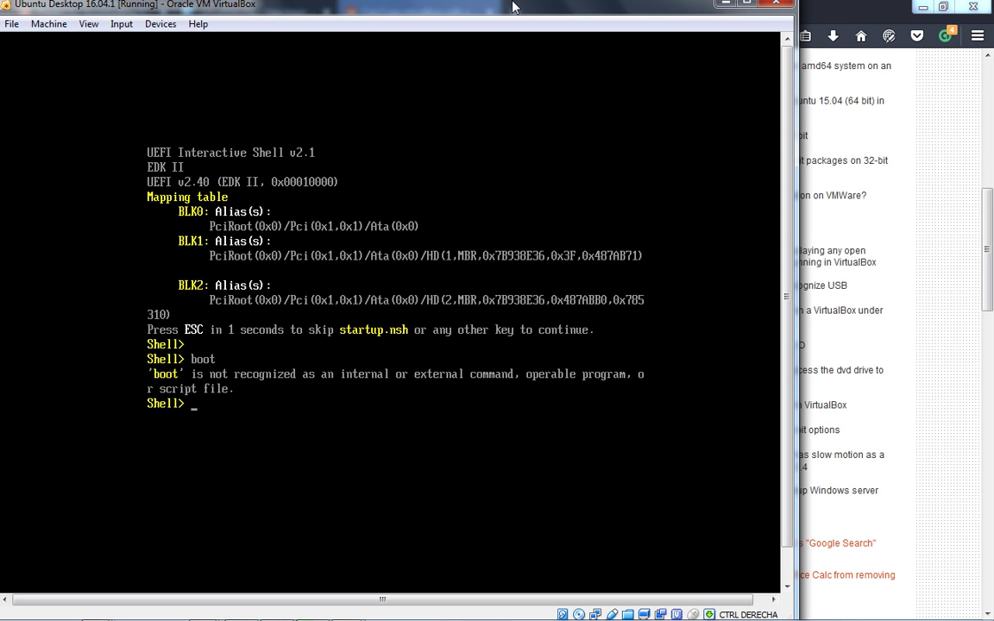
{"action": "type", "text": "help"}
{"action": "key", "text": "Return"}
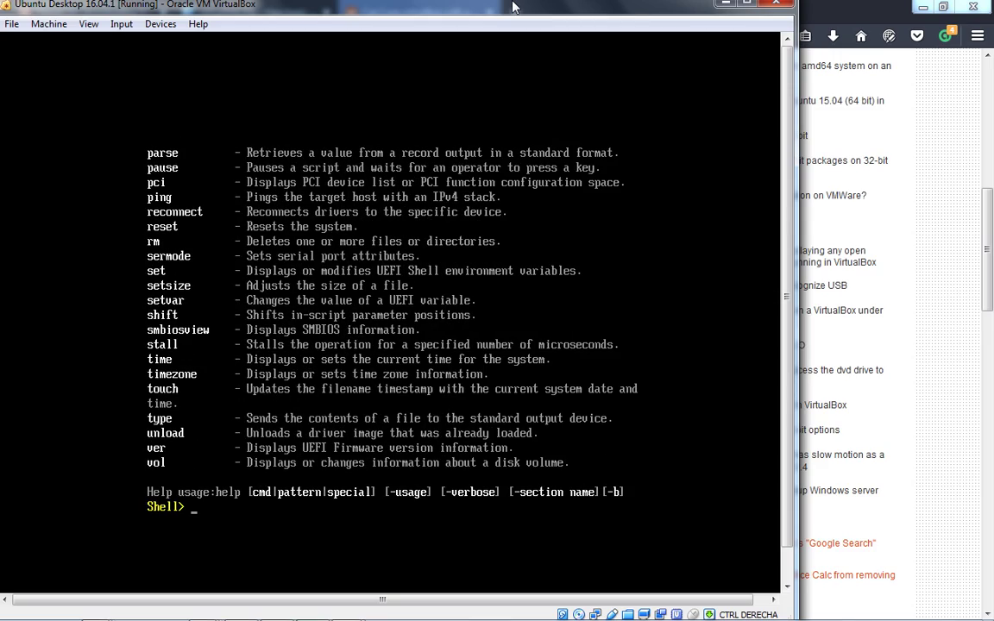
{"action": "left_click", "coordinate": [775, 4]}
{"action": "left_click", "coordinate": [332, 359]}
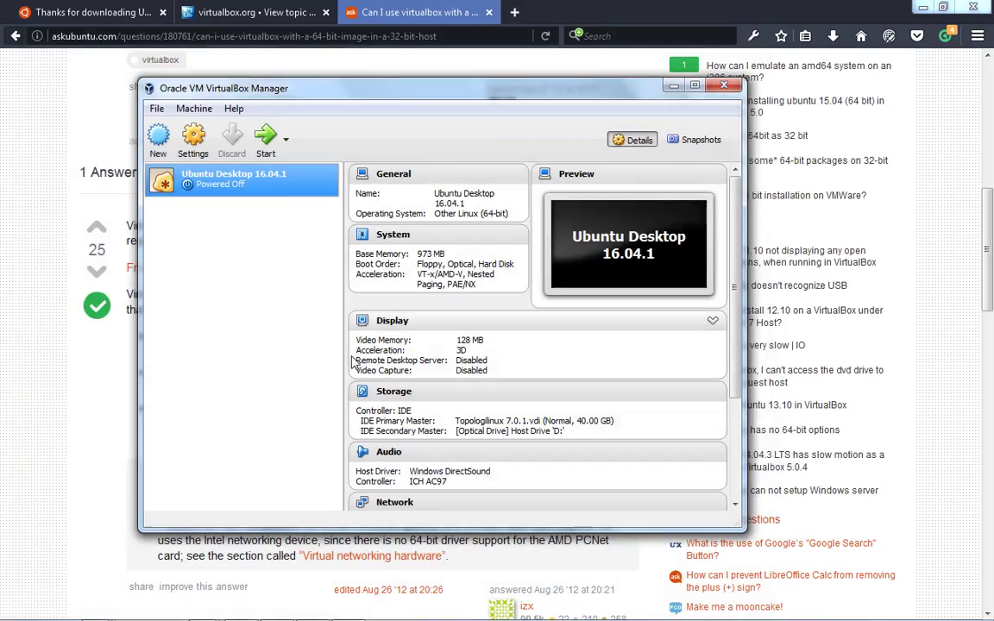
Step: Disable EFI for the Ubuntu Desktop 16.04.1 machine and set its pointing device to PS/2 Mouse, keeping the PIIX3 chipset
{"action": "right_click", "coordinate": [160, 183]}
{"action": "left_click", "coordinate": [226, 187]}
{"action": "left_click", "coordinate": [241, 187]}
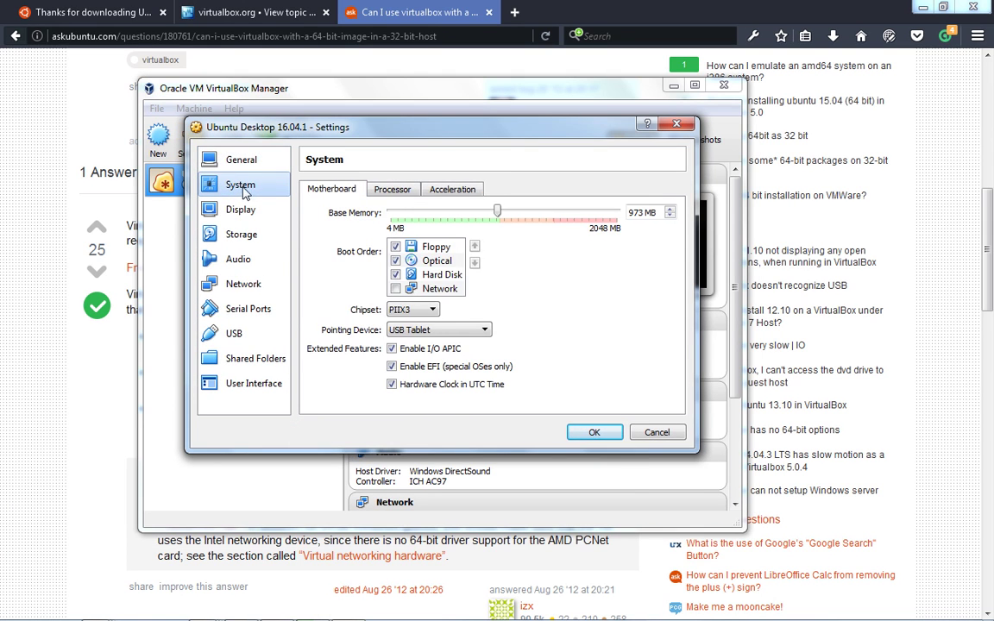
{"action": "left_click", "coordinate": [423, 371]}
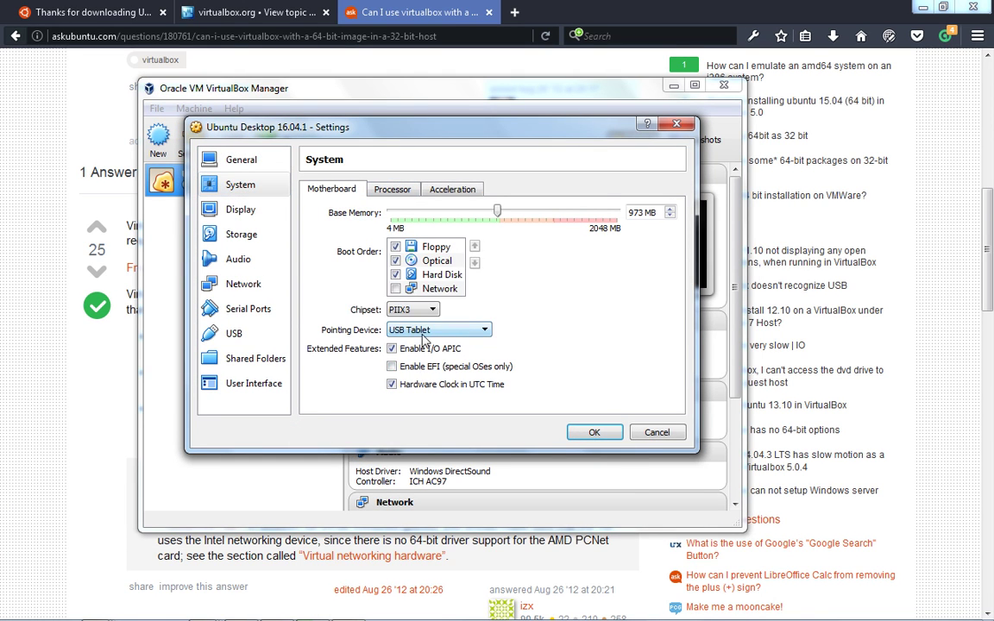
{"action": "left_click", "coordinate": [410, 330]}
{"action": "left_click", "coordinate": [421, 321]}
{"action": "left_click", "coordinate": [419, 315]}
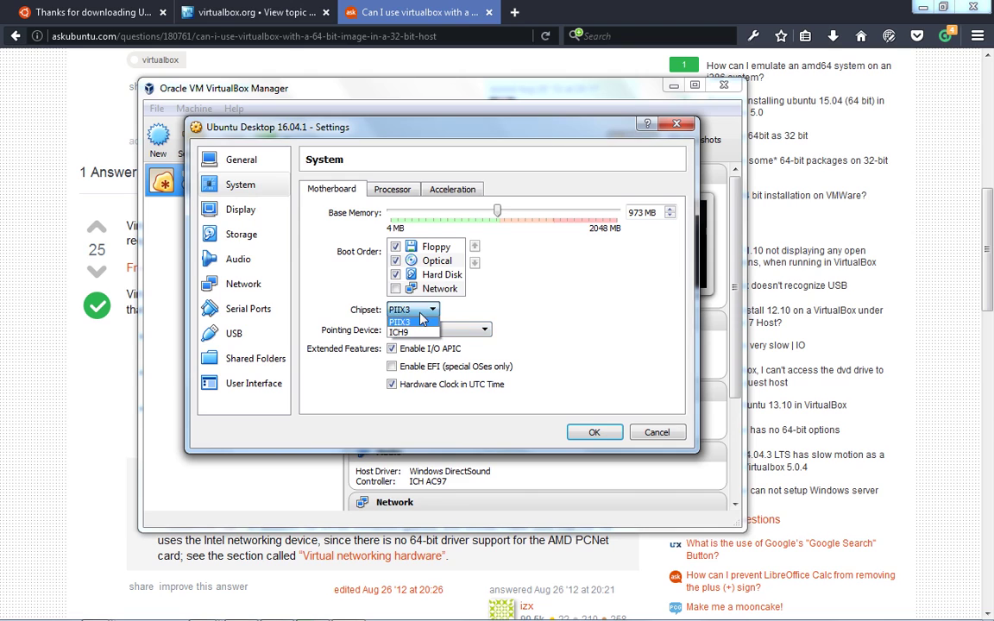
{"action": "left_click", "coordinate": [409, 313]}
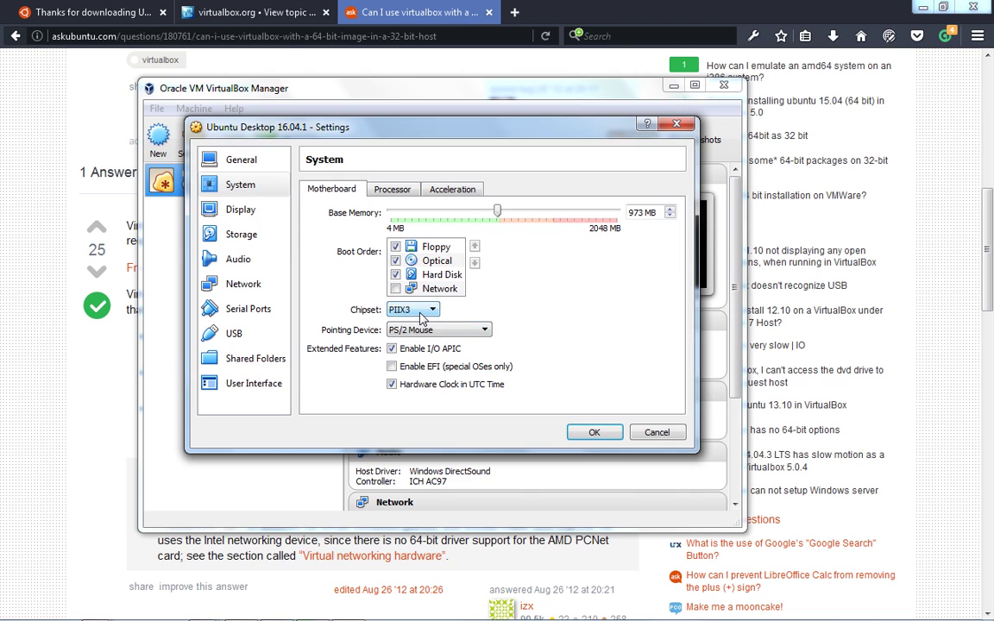
Step: Assign 2 processors and the KVM paravirtualization interface to the machine, and start it to test its boot
{"action": "left_click", "coordinate": [393, 189]}
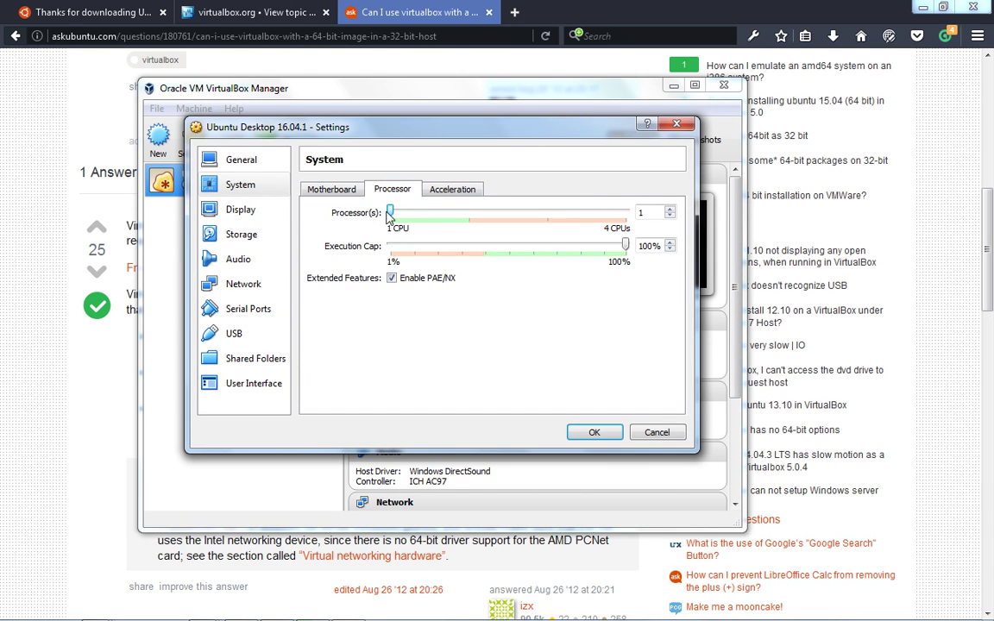
{"action": "left_click_drag", "start_coordinate": [390, 211], "coordinate": [448, 215]}
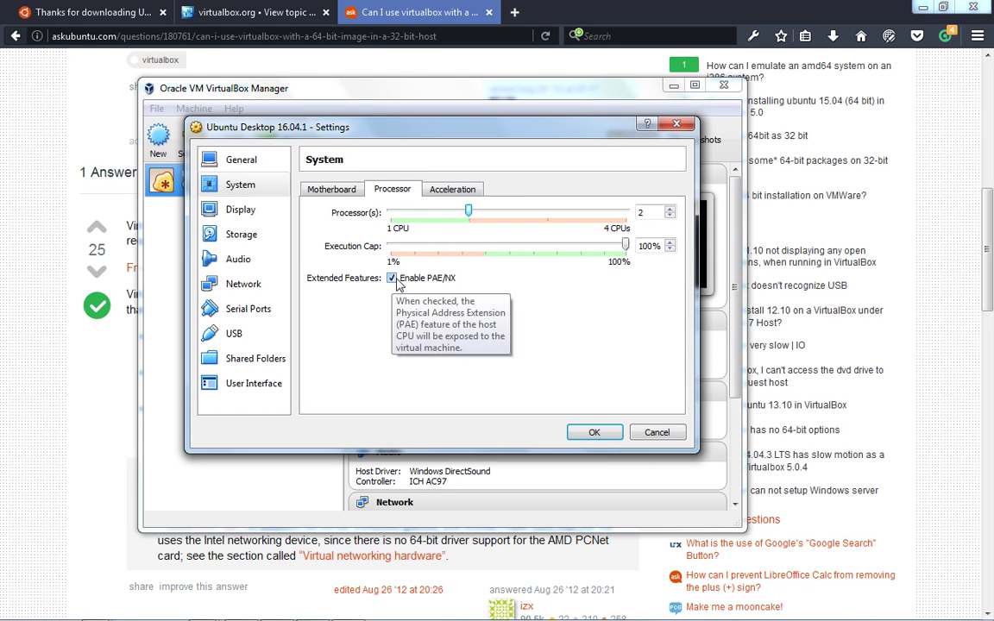
{"action": "left_click", "coordinate": [447, 195]}
{"action": "left_click", "coordinate": [442, 212]}
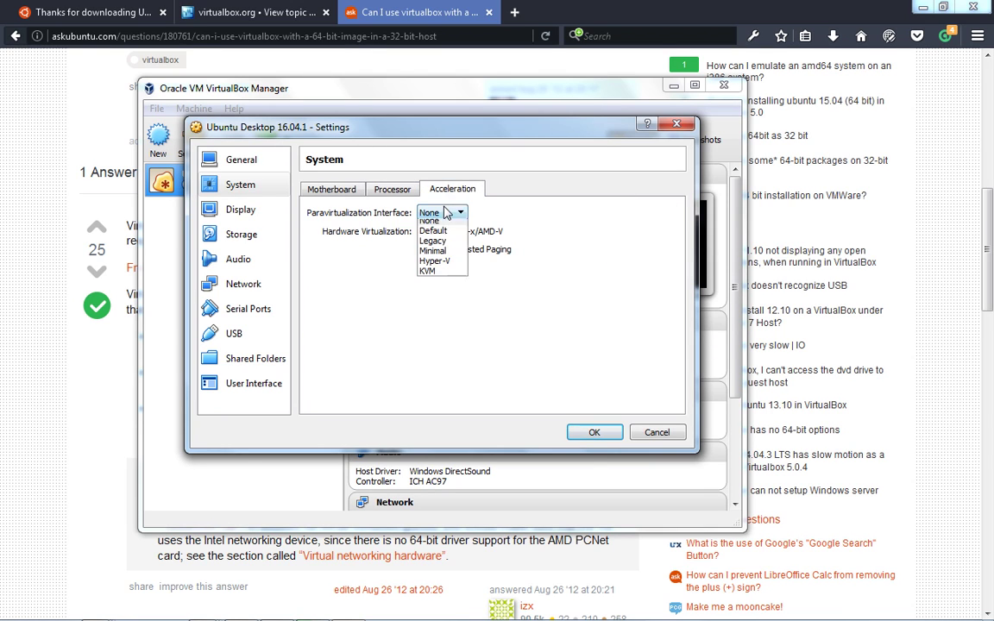
{"action": "left_click", "coordinate": [440, 275]}
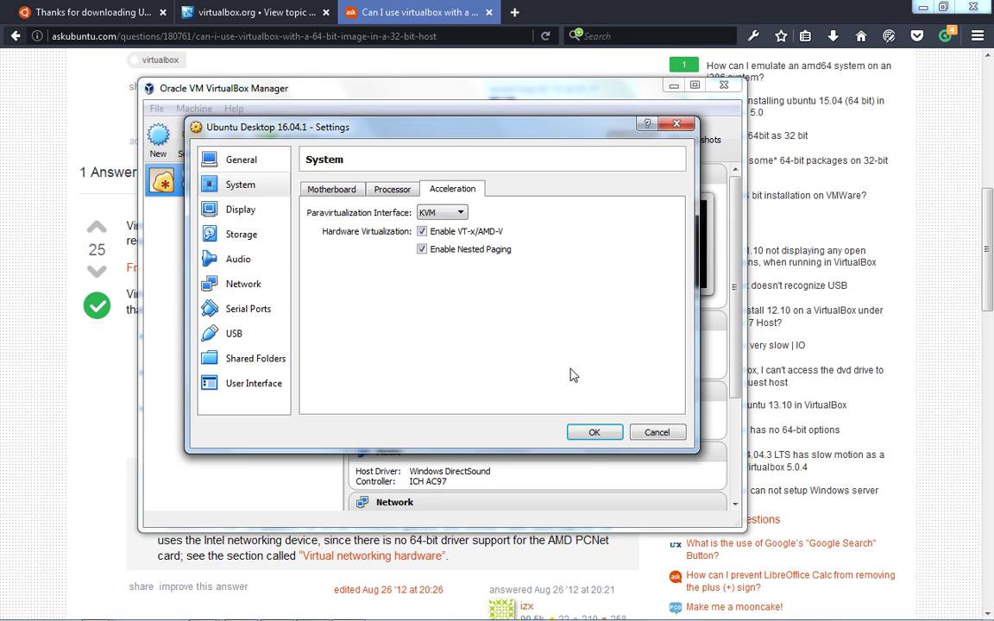
{"action": "left_click", "coordinate": [594, 432]}
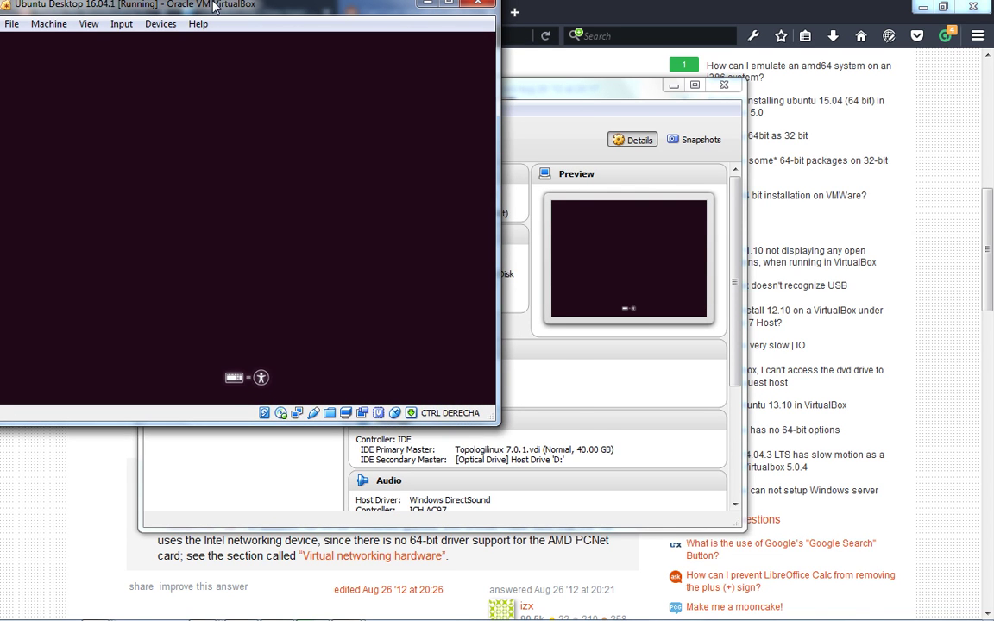
{"action": "left_click_drag", "start_coordinate": [213, 8], "coordinate": [295, 66]}
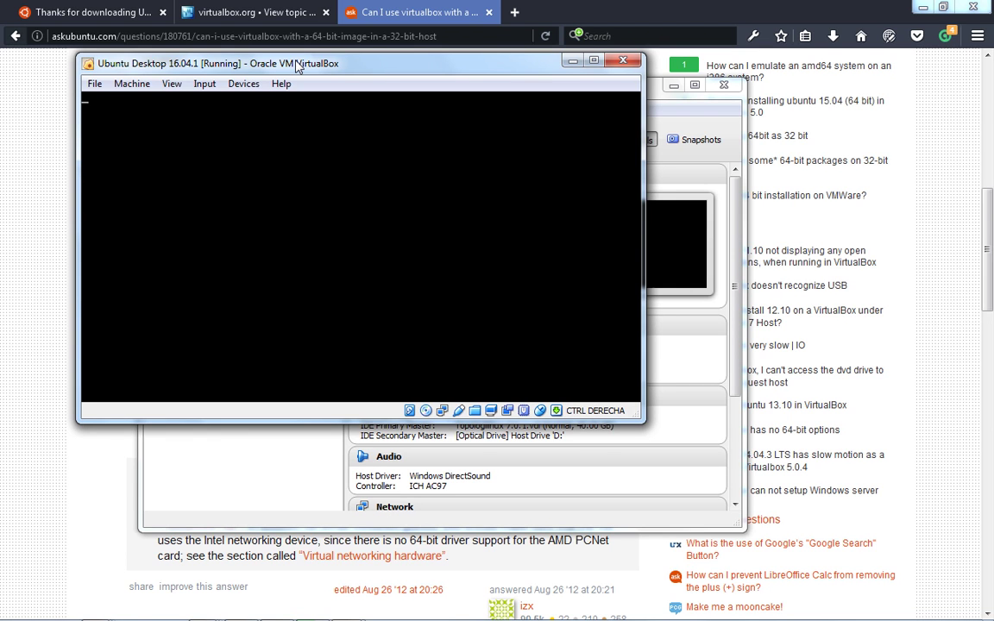
Step: Open the linked Ask Ubuntu question on emulating an amd64 system on an i386 system and read its accepted answer
{"action": "left_click", "coordinate": [12, 103]}
{"action": "left_click", "coordinate": [776, 67]}
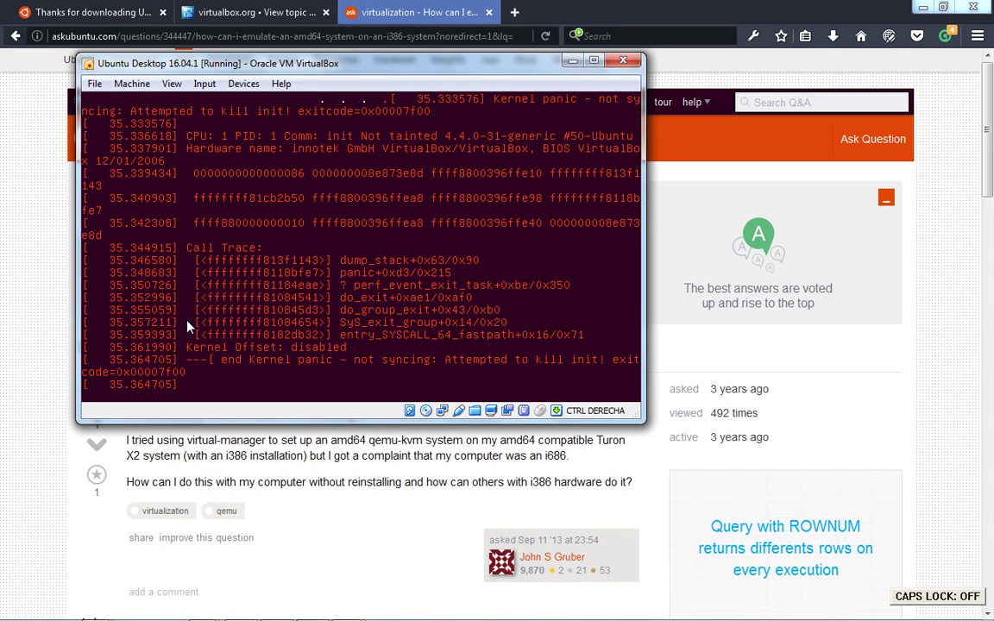
{"action": "left_click", "coordinate": [33, 259]}
{"action": "scroll", "coordinate": [35, 264], "scroll_direction": "down", "scroll_amount": 3}
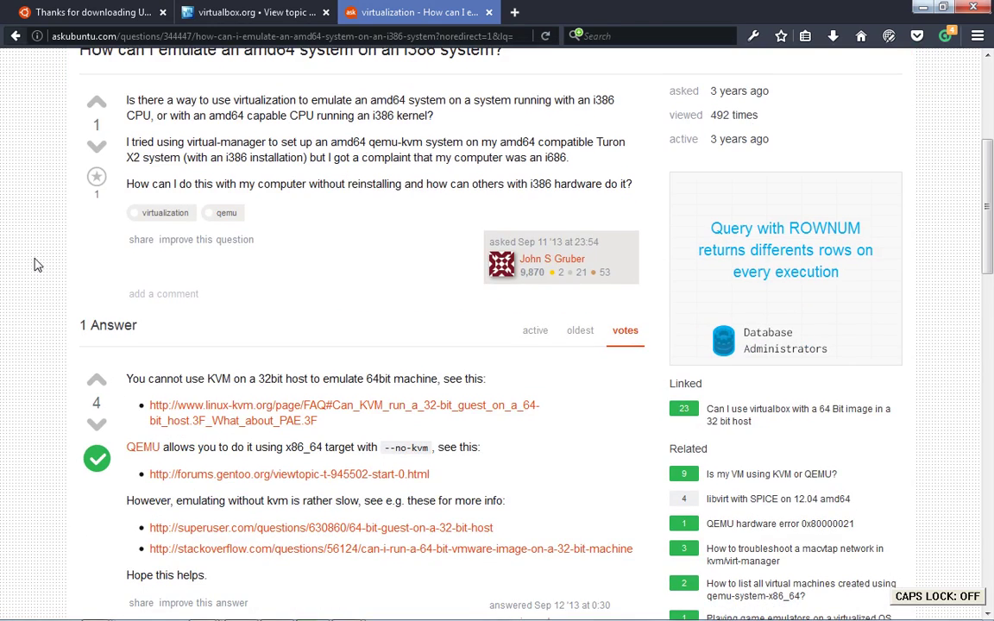
{"action": "scroll", "coordinate": [34, 265], "scroll_direction": "down", "scroll_amount": 2}
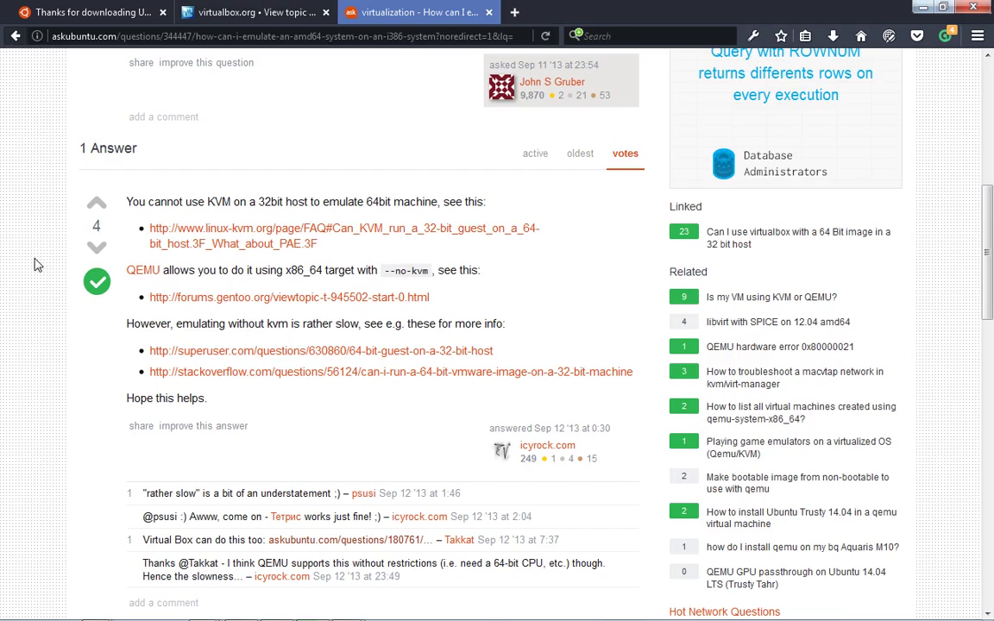
{"action": "scroll", "coordinate": [34, 263], "scroll_direction": "down", "scroll_amount": 4}
{"action": "scroll", "coordinate": [34, 263], "scroll_direction": "up", "scroll_amount": 4}
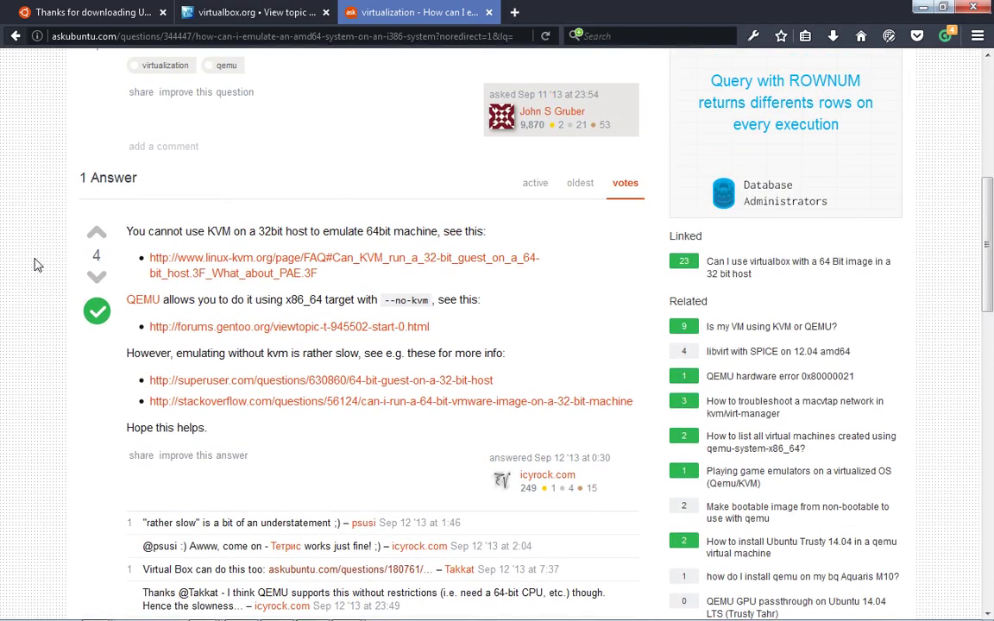
Step: Power off the running Ubuntu Desktop 16.04.1 machine and return to the VirtualBox Manager
{"action": "key", "text": "alt+Tab"}
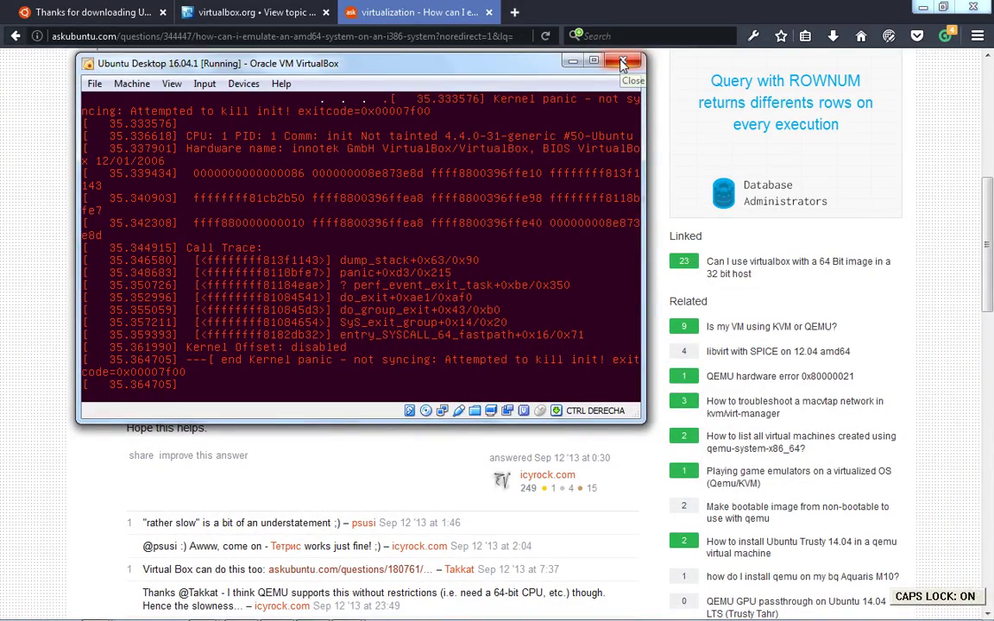
{"action": "left_click", "coordinate": [623, 65]}
{"action": "key", "text": "alt+Tab"}
{"action": "key", "text": "Tab"}
{"action": "key", "text": "Tab"}
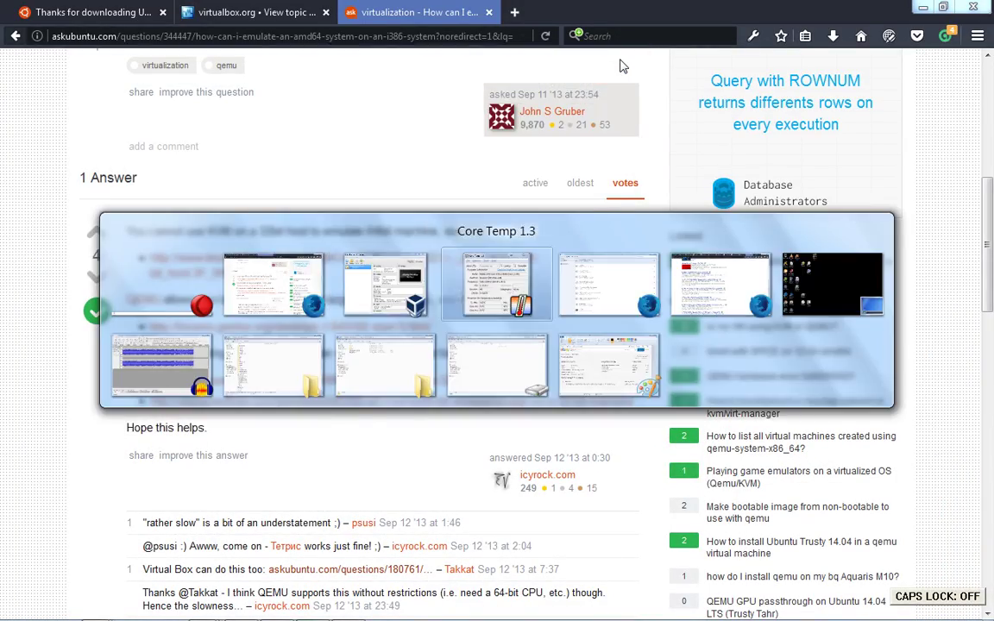
{"action": "key", "text": "shift+Tab"}
Step: Set the Ubuntu Desktop 16.04.1 machine's paravirtualization interface to Default and start the machine again
{"action": "right_click", "coordinate": [249, 192]}
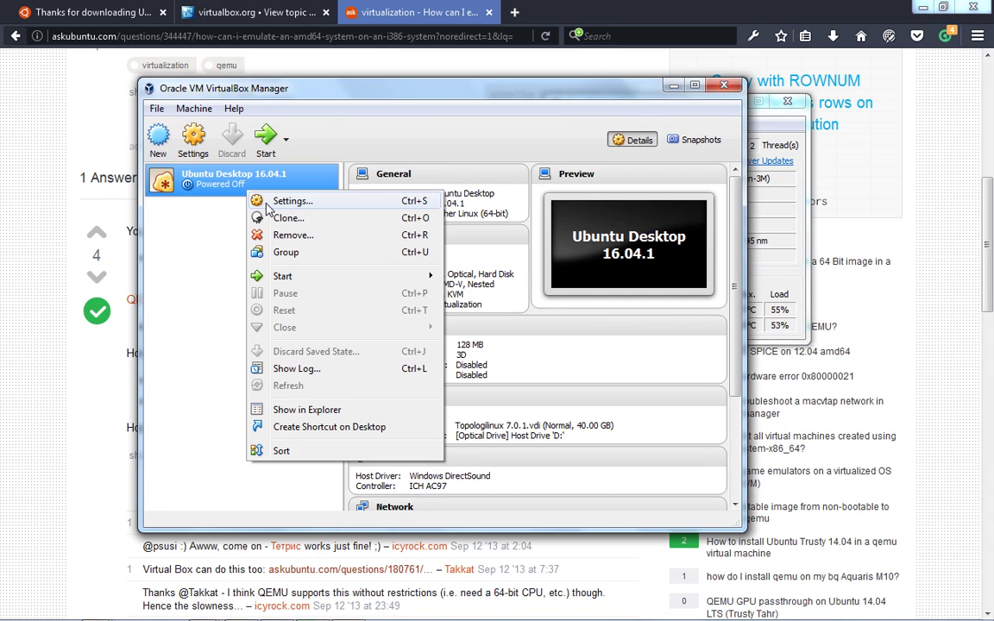
{"action": "left_click", "coordinate": [267, 205]}
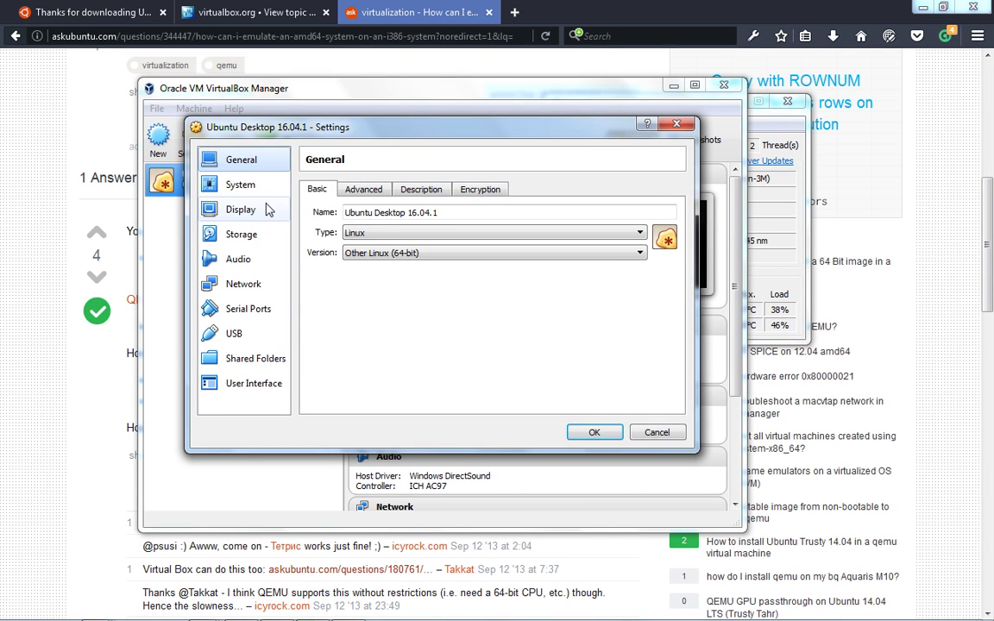
{"action": "left_click", "coordinate": [256, 188]}
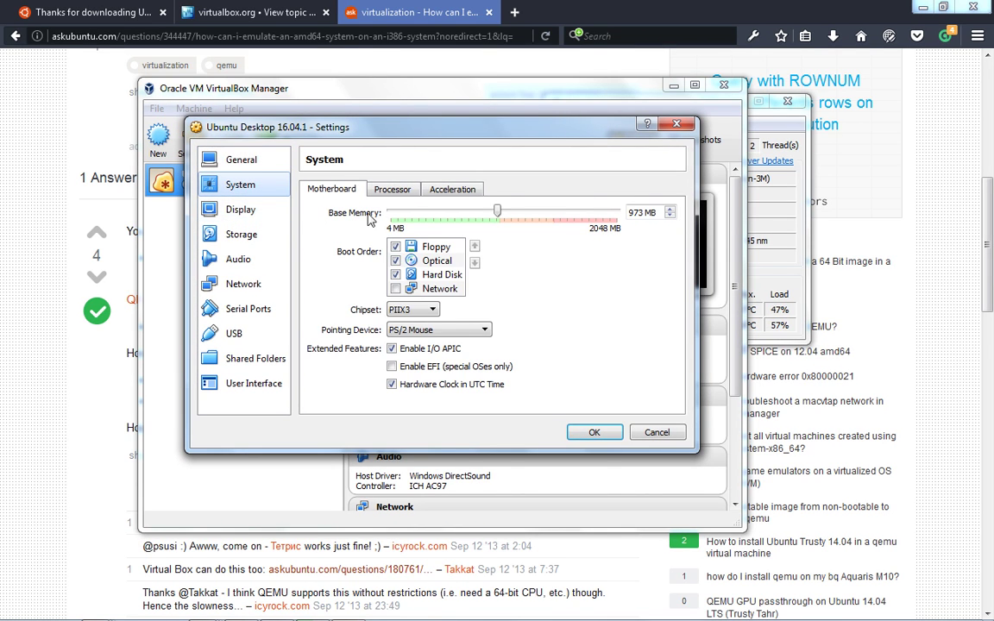
{"action": "left_click", "coordinate": [391, 189]}
{"action": "left_click", "coordinate": [452, 189]}
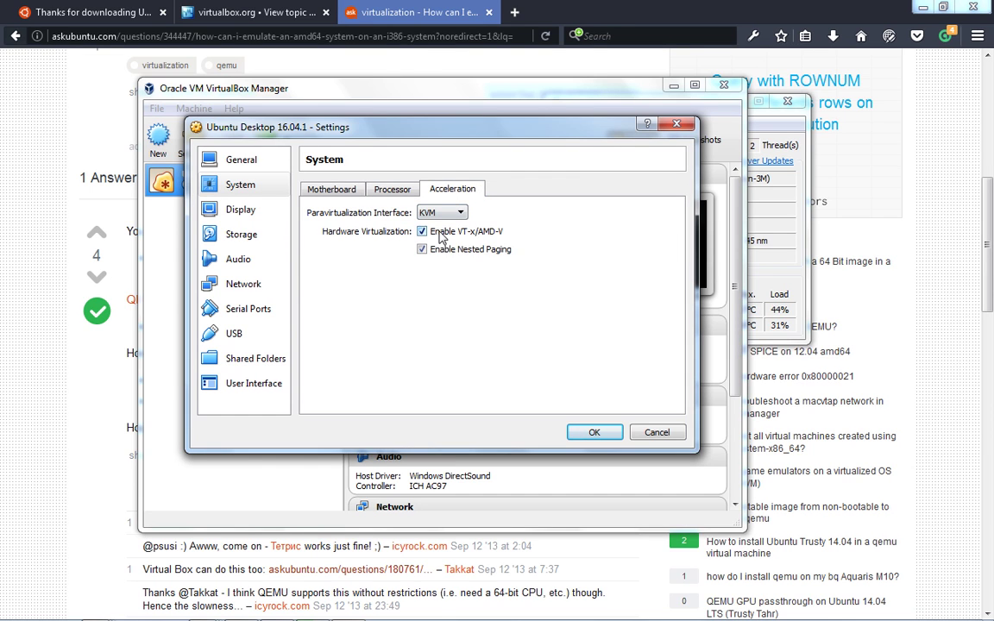
{"action": "left_click", "coordinate": [440, 212]}
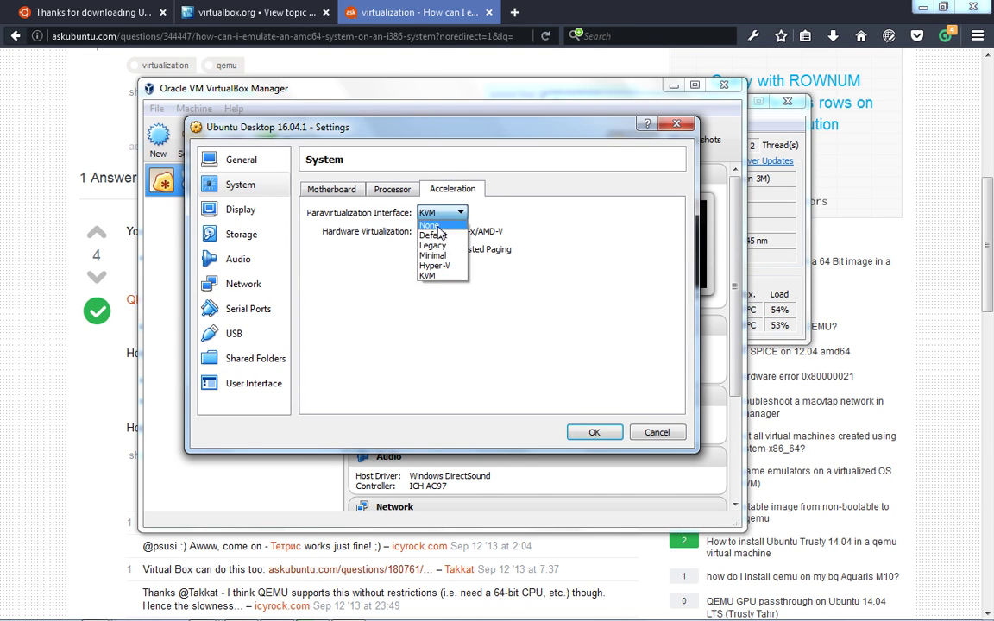
{"action": "left_click", "coordinate": [435, 235]}
{"action": "left_click", "coordinate": [594, 432]}
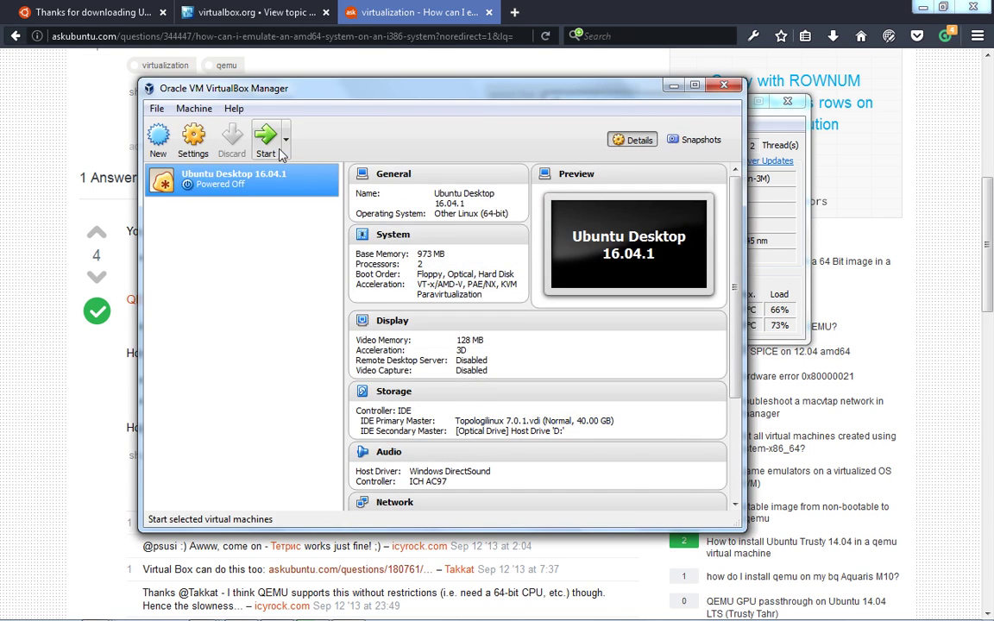
{"action": "left_click", "coordinate": [266, 148]}
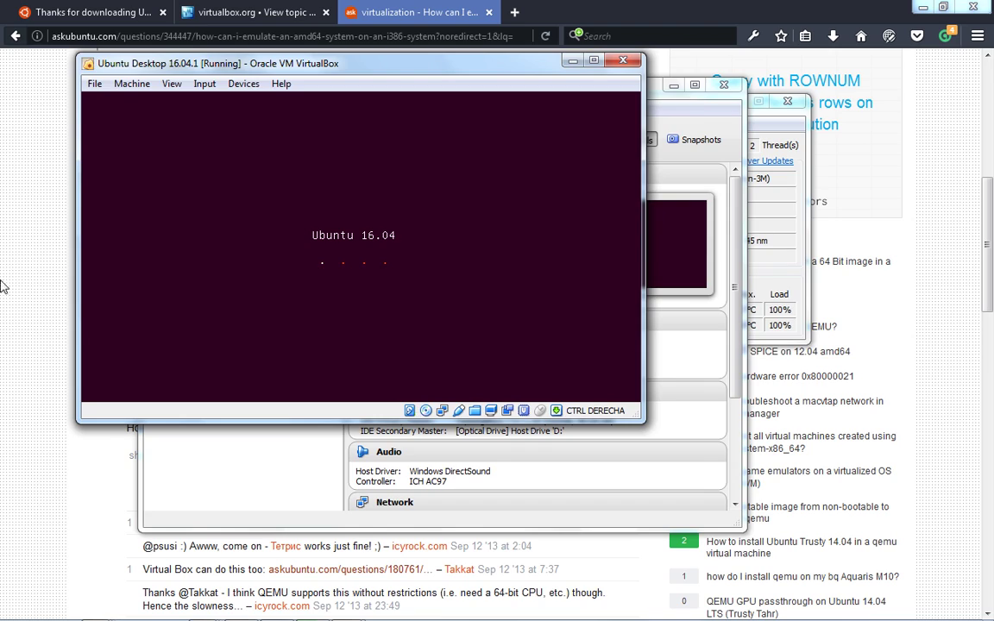
Step: Open the VirtualBox question linked in the Ask Ubuntu answer's comments in a new browser tab and read it
{"action": "left_click", "coordinate": [20, 323]}
{"action": "scroll", "coordinate": [20, 323], "scroll_direction": "down", "scroll_amount": 5}
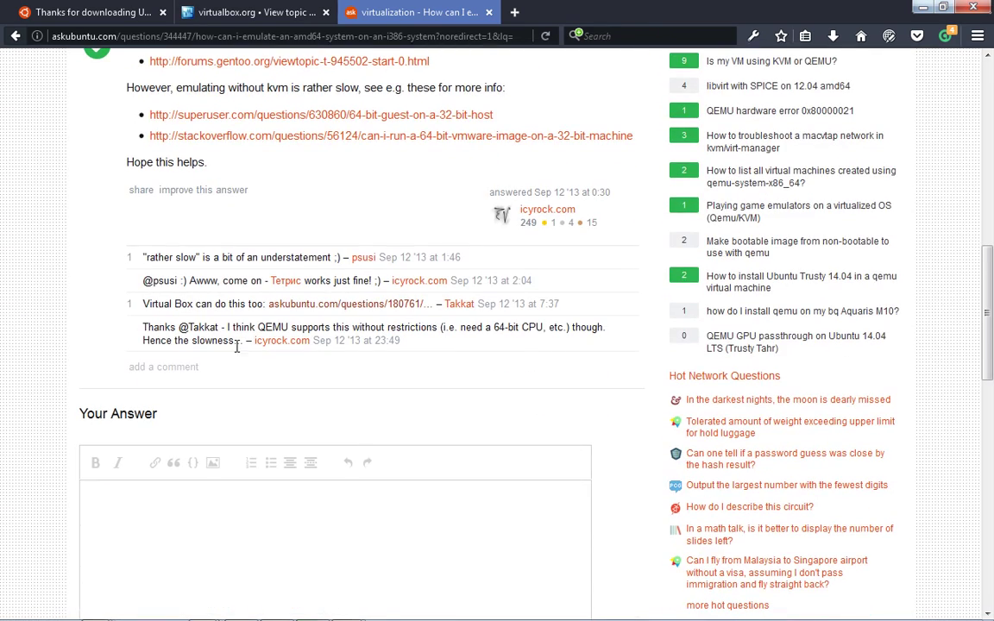
{"action": "right_click", "coordinate": [287, 309]}
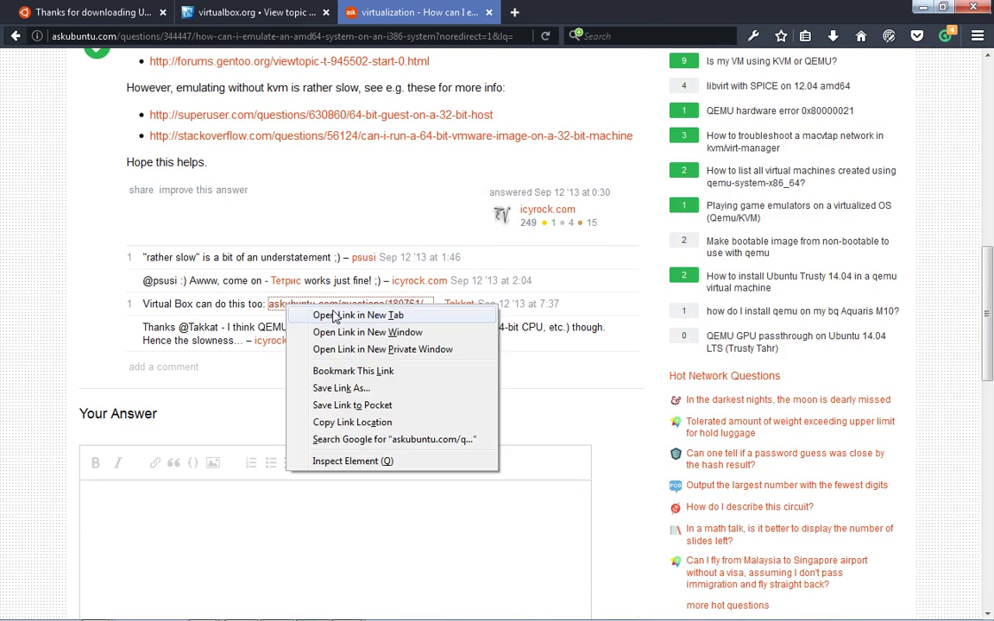
{"action": "left_click", "coordinate": [317, 315]}
{"action": "left_click", "coordinate": [17, 37]}
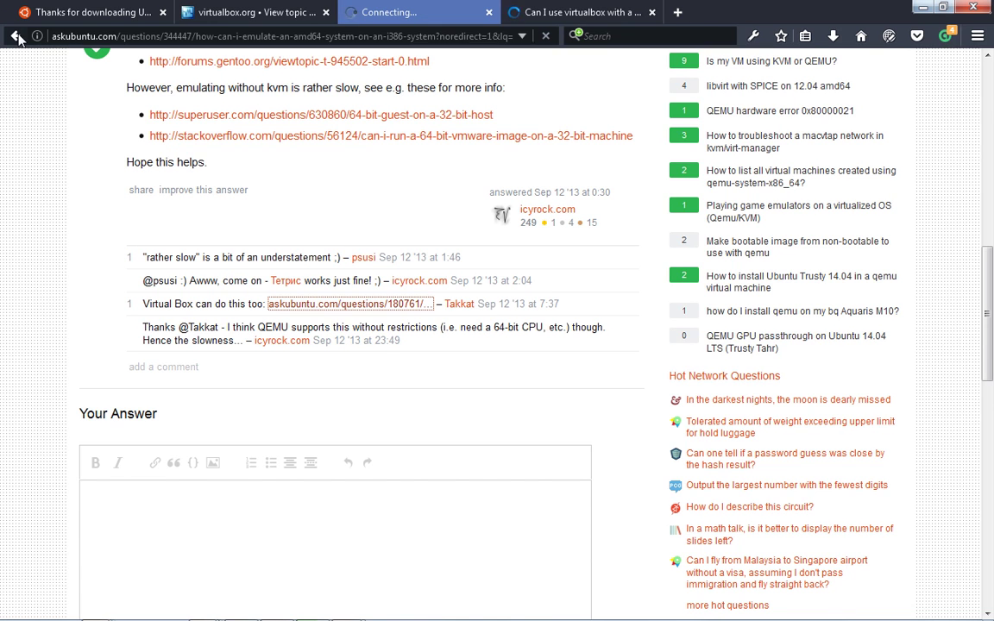
{"action": "left_click", "coordinate": [543, 11]}
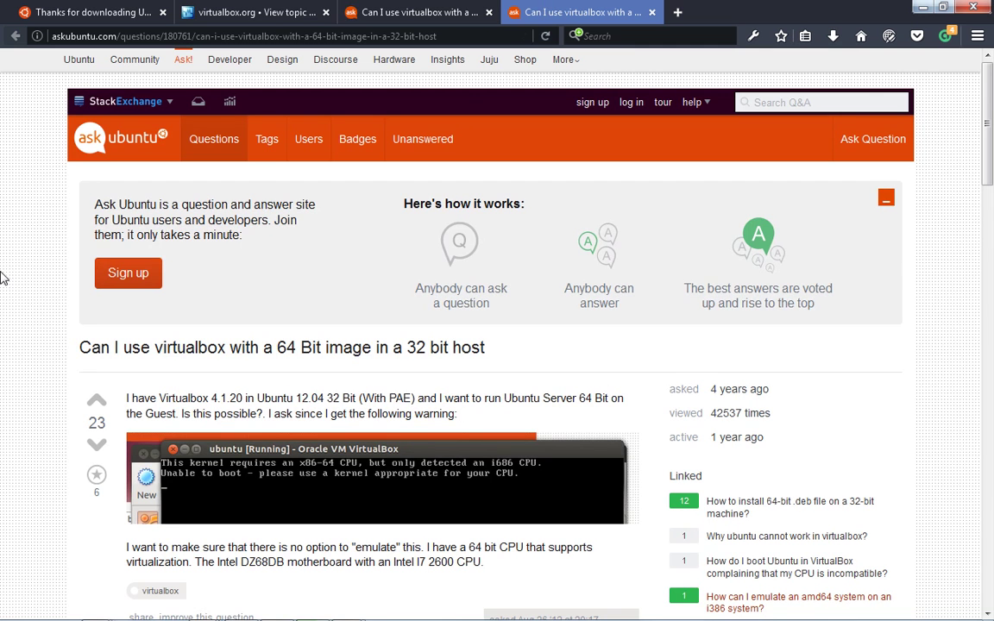
{"action": "scroll", "coordinate": [12, 267], "scroll_direction": "down", "scroll_amount": 3}
{"action": "scroll", "coordinate": [13, 267], "scroll_direction": "down", "scroll_amount": 2}
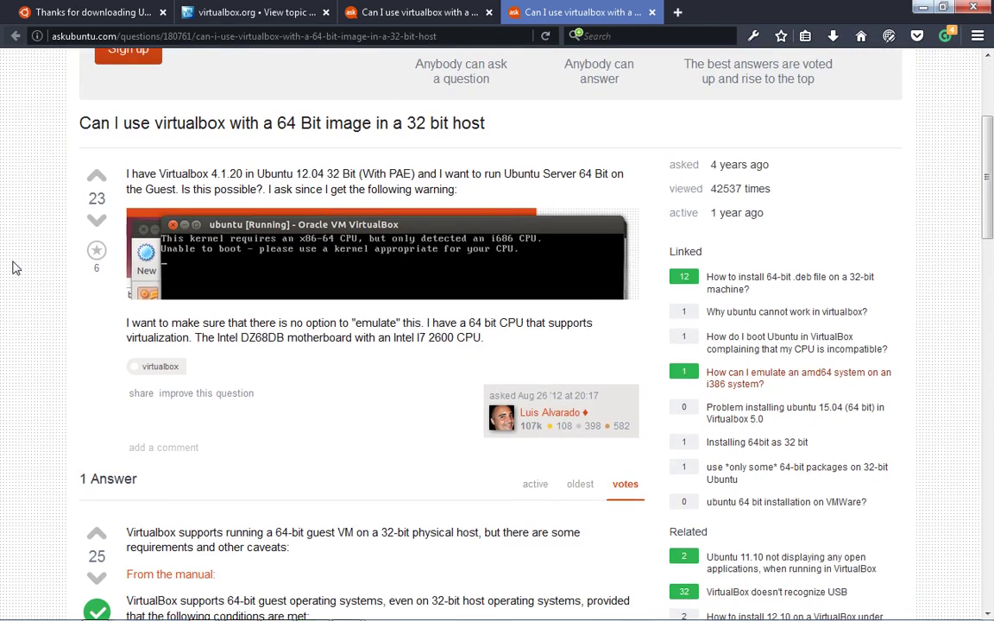
Step: Read the accepted answer's requirements for 64-bit guests, and power off the running Ubuntu Desktop 16.04.1 machine in VirtualBox
{"action": "scroll", "coordinate": [12, 268], "scroll_direction": "down", "scroll_amount": 7}
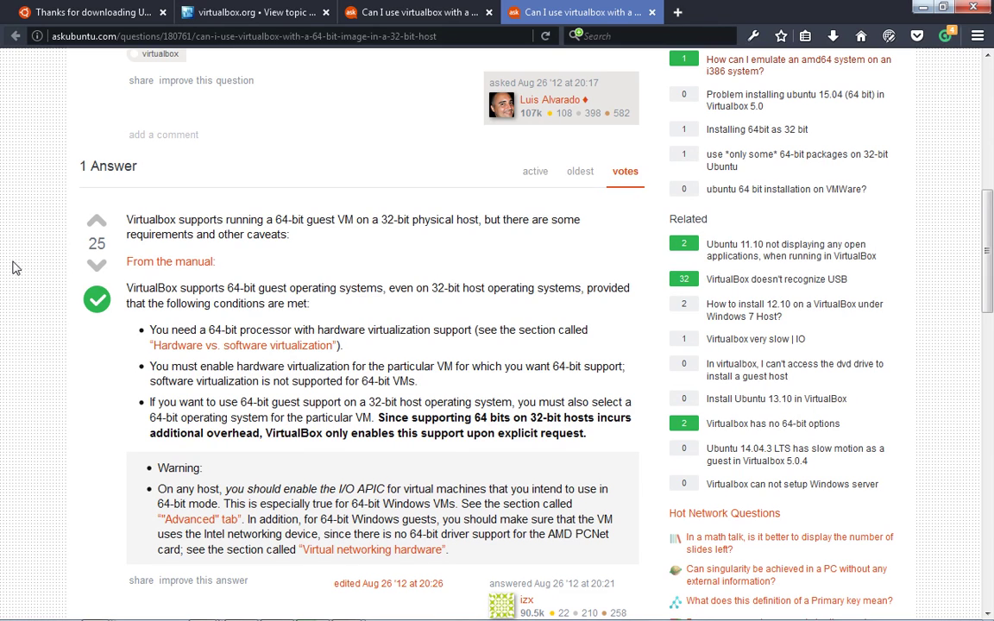
{"action": "key", "text": "alt+Tab"}
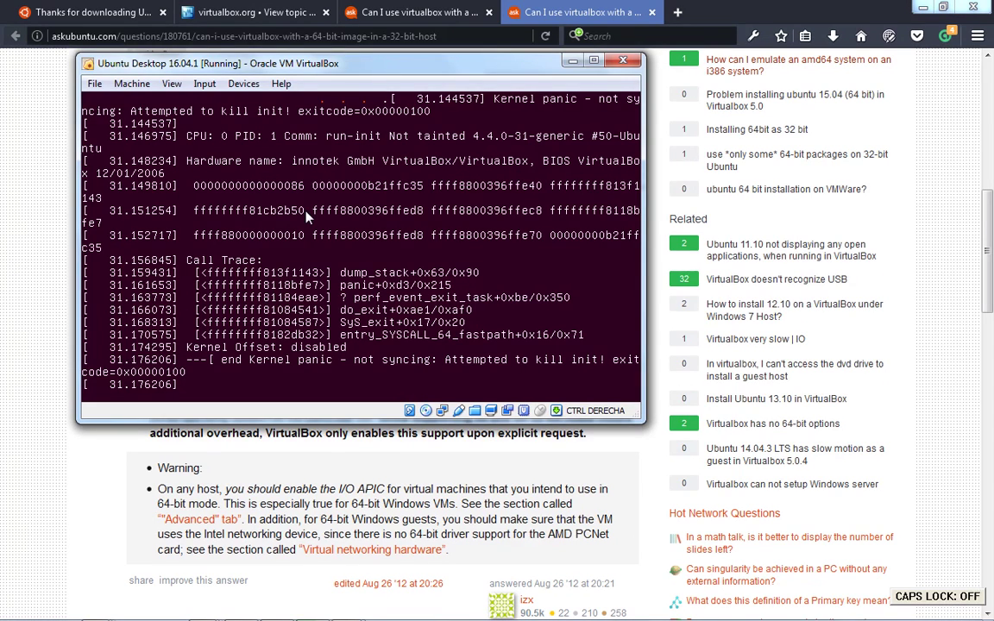
{"action": "left_click", "coordinate": [625, 62]}
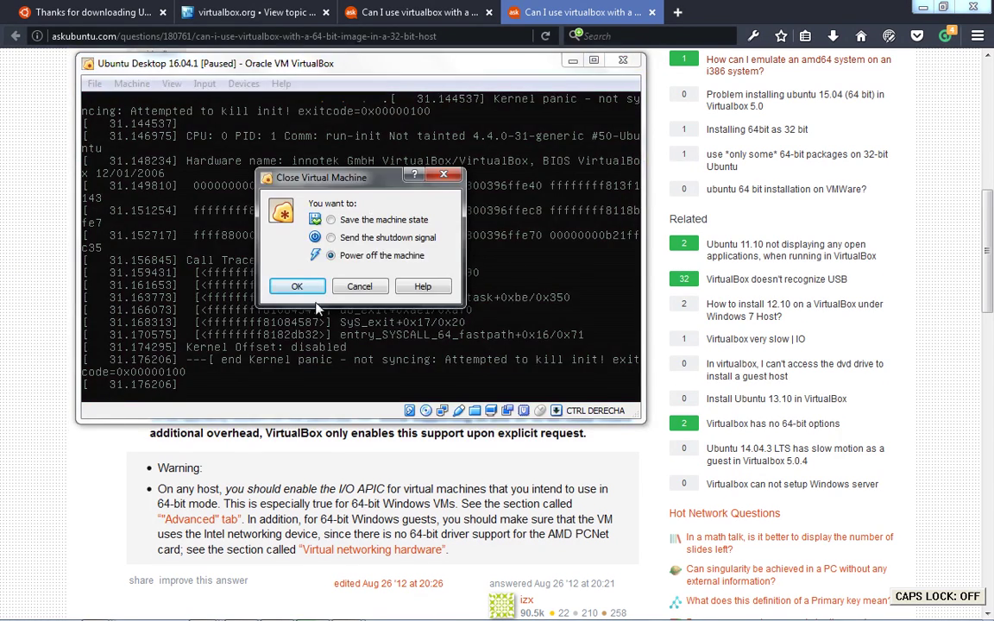
{"action": "left_click", "coordinate": [274, 264]}
Step: Review the Ubuntu Desktop 16.04.1 machine's settings, from display, storage, audio, network and USB to the general options
{"action": "right_click", "coordinate": [211, 173]}
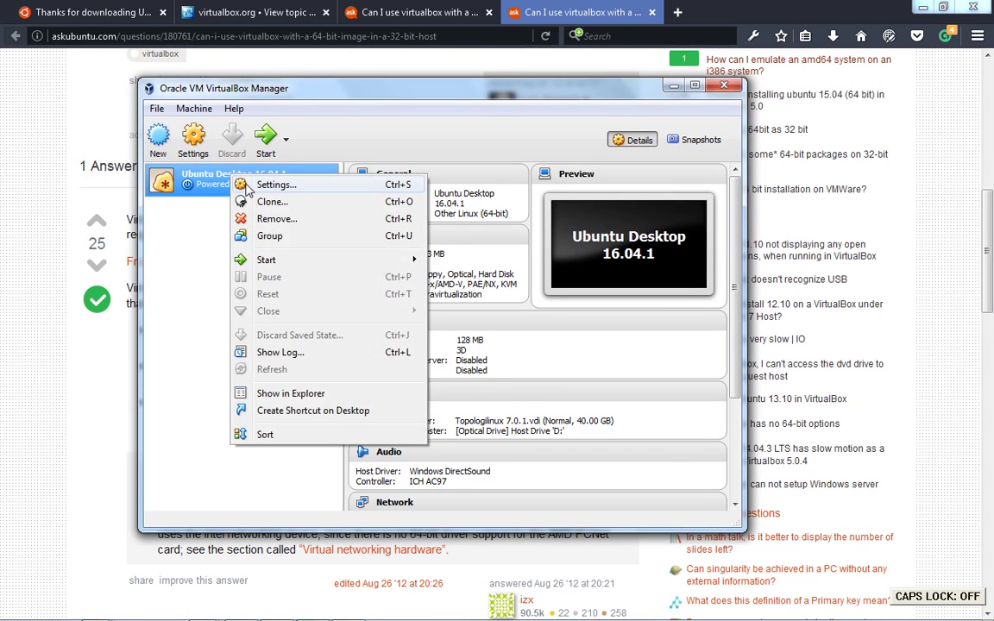
{"action": "left_click", "coordinate": [246, 190]}
{"action": "left_click", "coordinate": [243, 185]}
{"action": "left_click", "coordinate": [247, 211]}
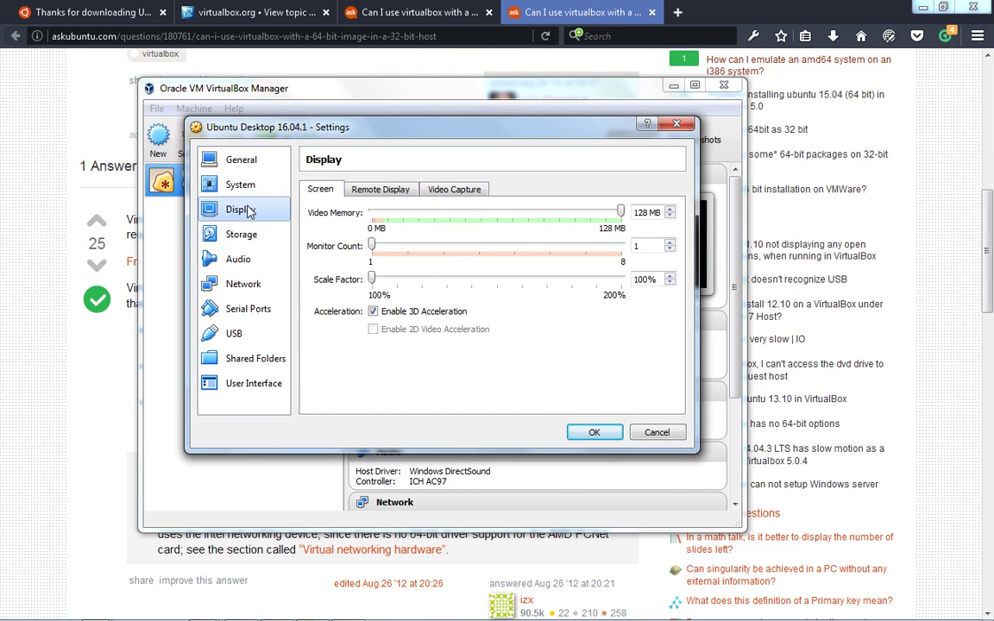
{"action": "left_click", "coordinate": [246, 234]}
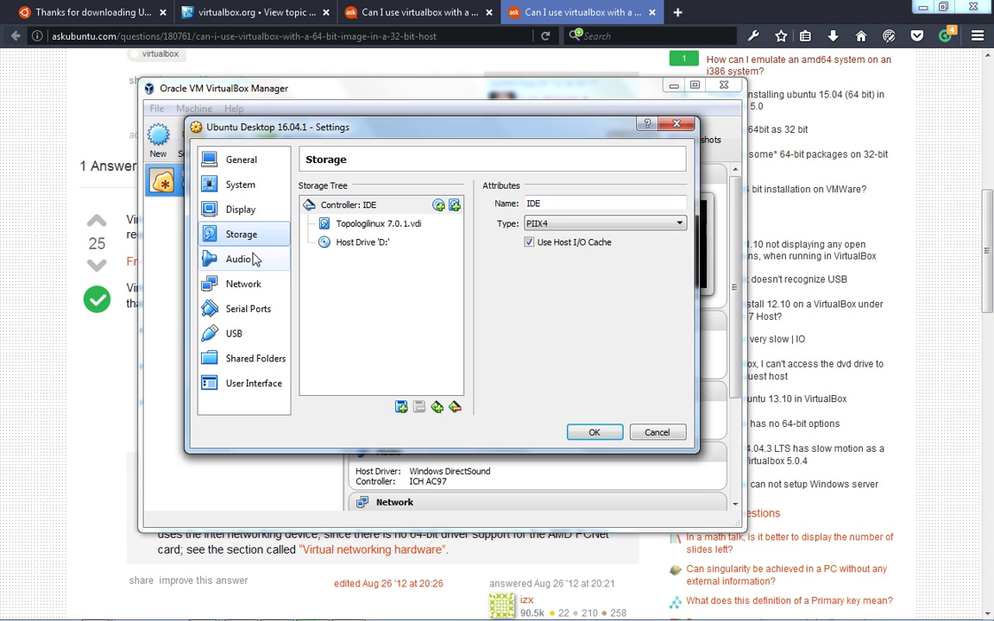
{"action": "left_click", "coordinate": [253, 259]}
{"action": "left_click", "coordinate": [252, 284]}
{"action": "left_click", "coordinate": [250, 309]}
{"action": "left_click", "coordinate": [250, 333]}
{"action": "left_click", "coordinate": [250, 358]}
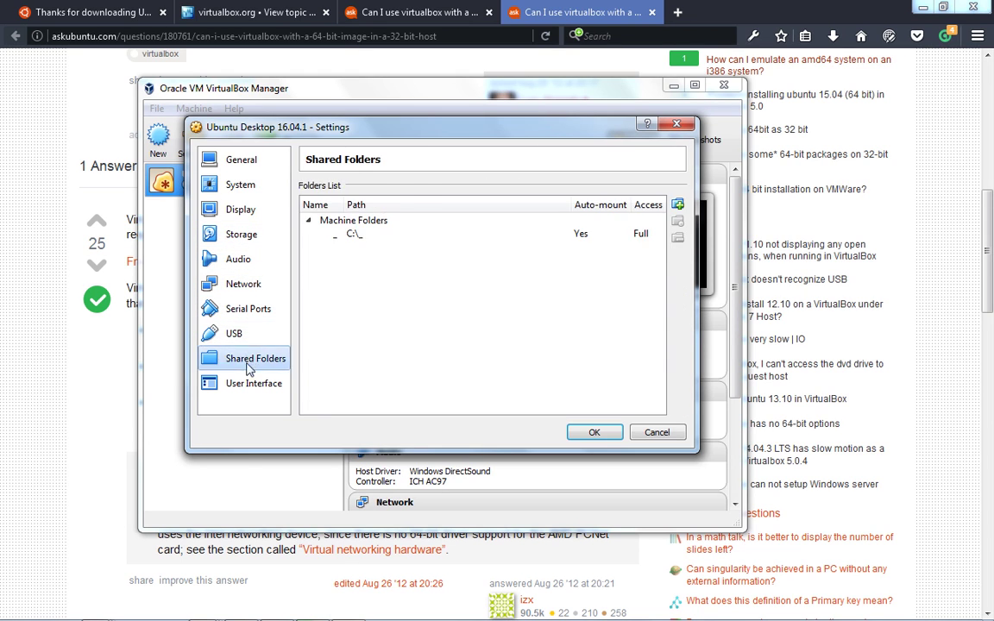
{"action": "left_click", "coordinate": [251, 383]}
{"action": "left_click", "coordinate": [240, 165]}
{"action": "left_click", "coordinate": [358, 189]}
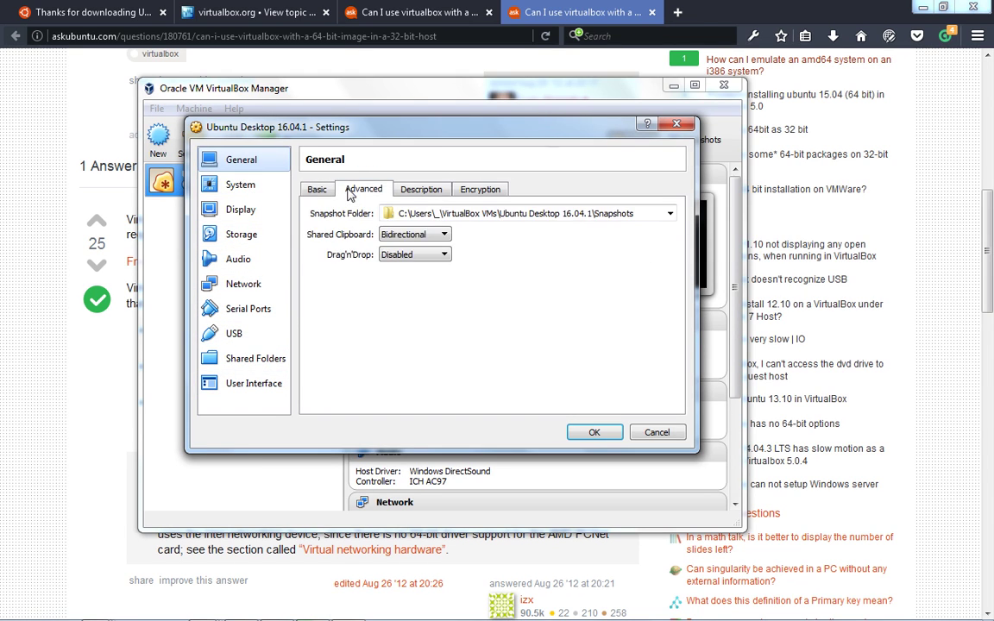
{"action": "left_click", "coordinate": [423, 191]}
{"action": "left_click", "coordinate": [479, 190]}
{"action": "left_click", "coordinate": [316, 190]}
Step: Set the machine's paravirtualization interface to Legacy with nested paging enabled, and start the machine
{"action": "left_click", "coordinate": [240, 184]}
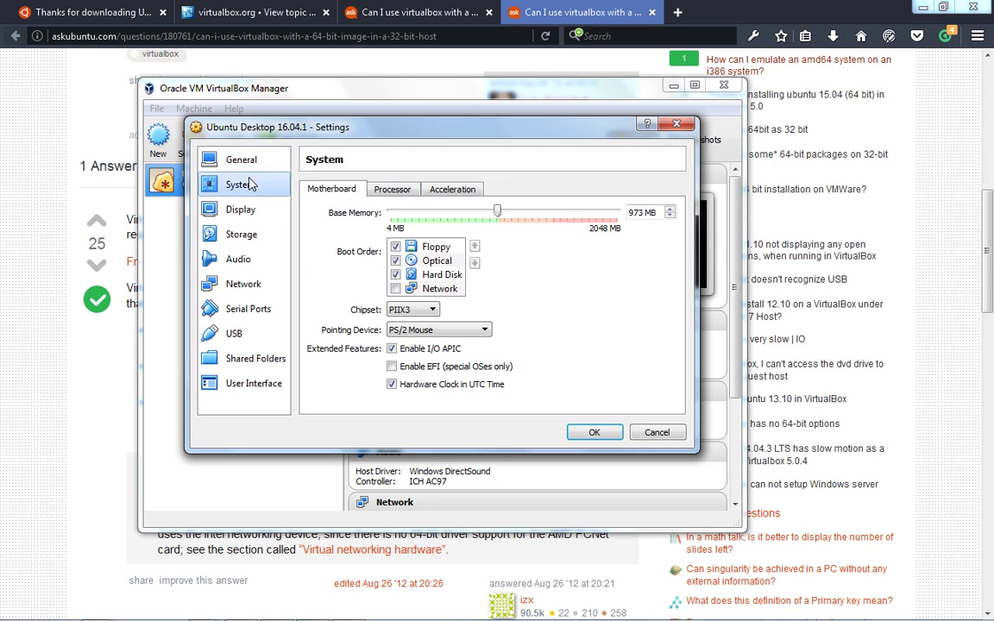
{"action": "left_click", "coordinate": [252, 209]}
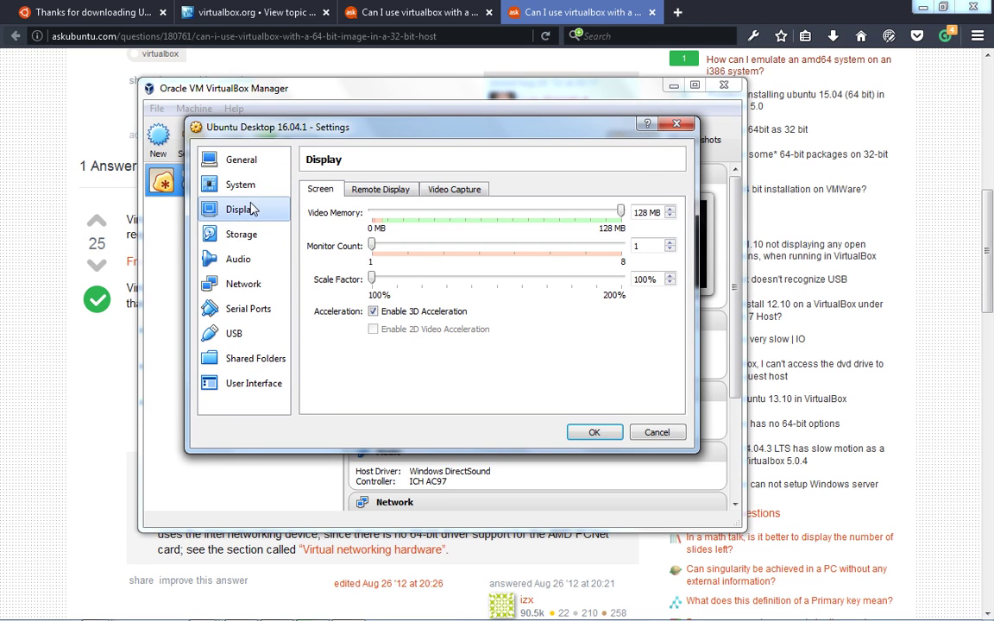
{"action": "left_click", "coordinate": [240, 184]}
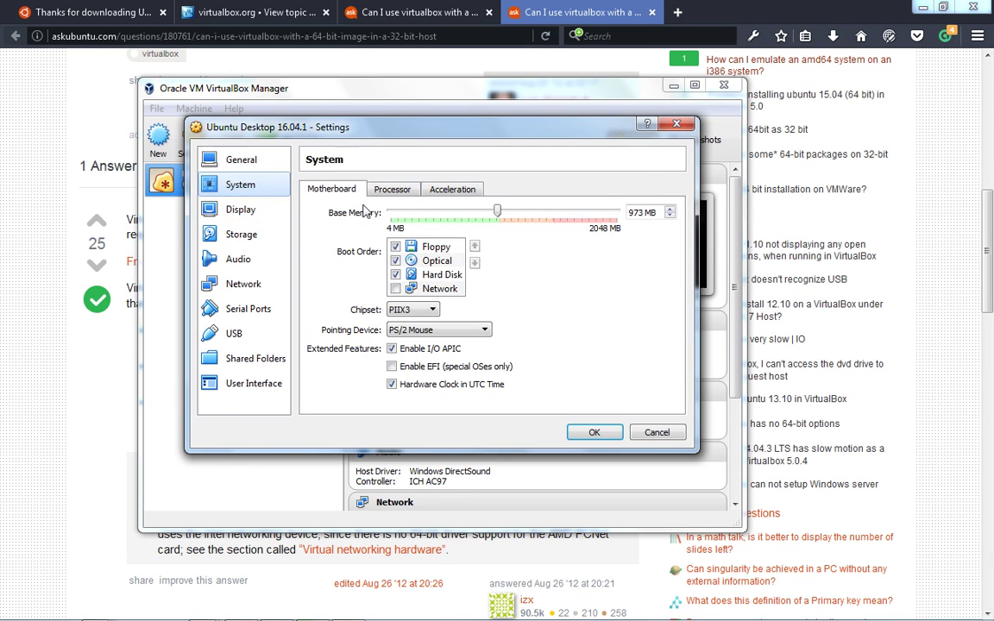
{"action": "left_click", "coordinate": [391, 190]}
{"action": "left_click", "coordinate": [452, 190]}
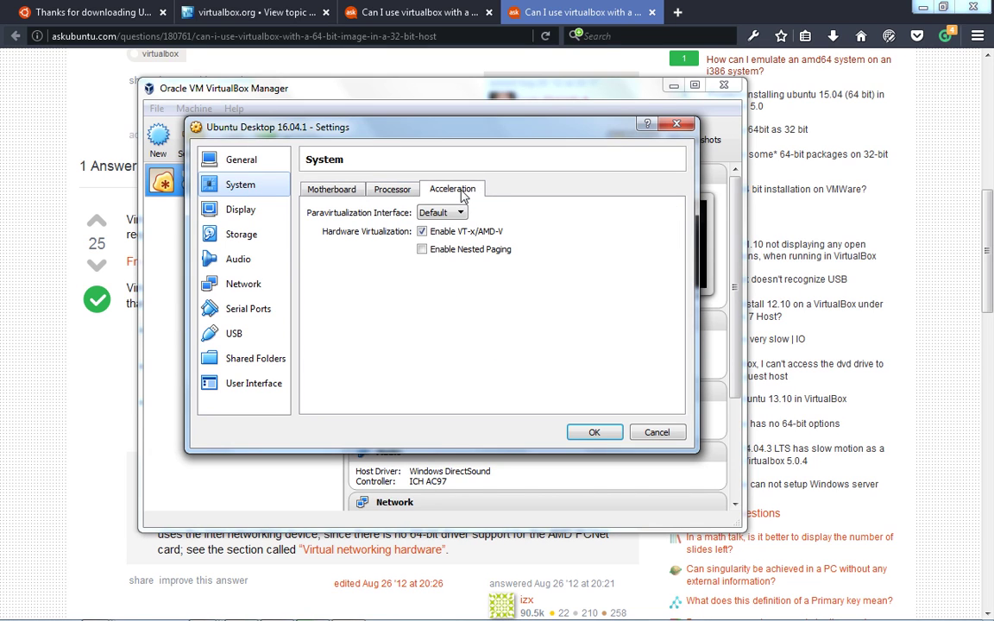
{"action": "left_click", "coordinate": [441, 212]}
{"action": "left_click", "coordinate": [436, 246]}
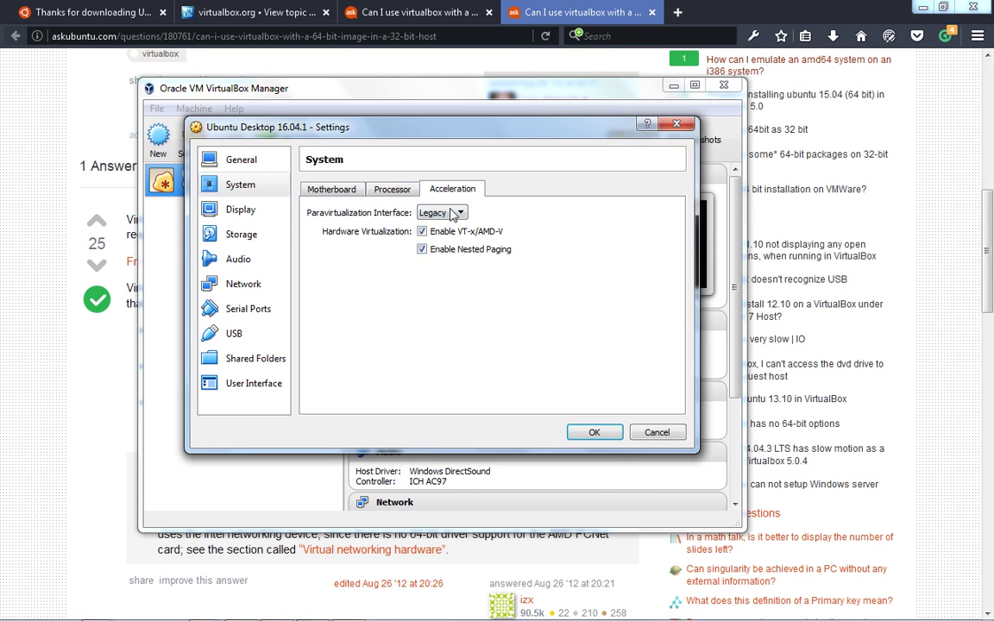
{"action": "left_click", "coordinate": [593, 432]}
{"action": "left_click", "coordinate": [269, 143]}
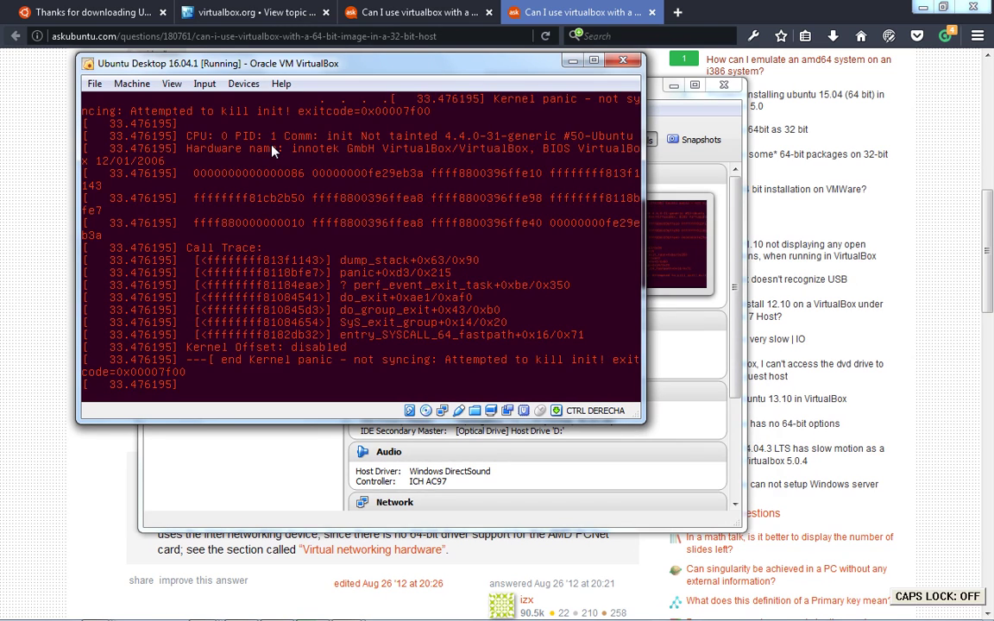
{"action": "key", "text": "Caps_Lock"}
{"action": "key", "text": "Caps_Lock"}
{"action": "key", "text": "Caps_Lock"}
{"action": "key", "text": "Caps_Lock"}
{"action": "key", "text": "Caps_Lock"}
{"action": "key", "text": "Caps_Lock"}
{"action": "key", "text": "Caps_Lock"}
{"action": "key", "text": "Caps_Lock"}
{"action": "key", "text": "Caps_Lock"}
Step: Power off the Ubuntu Desktop 16.04.1 machine that is running with Legacy paravirtualization
{"action": "left_click", "coordinate": [623, 61]}
{"action": "left_click", "coordinate": [351, 284]}
{"action": "key", "text": "Caps_Lock"}
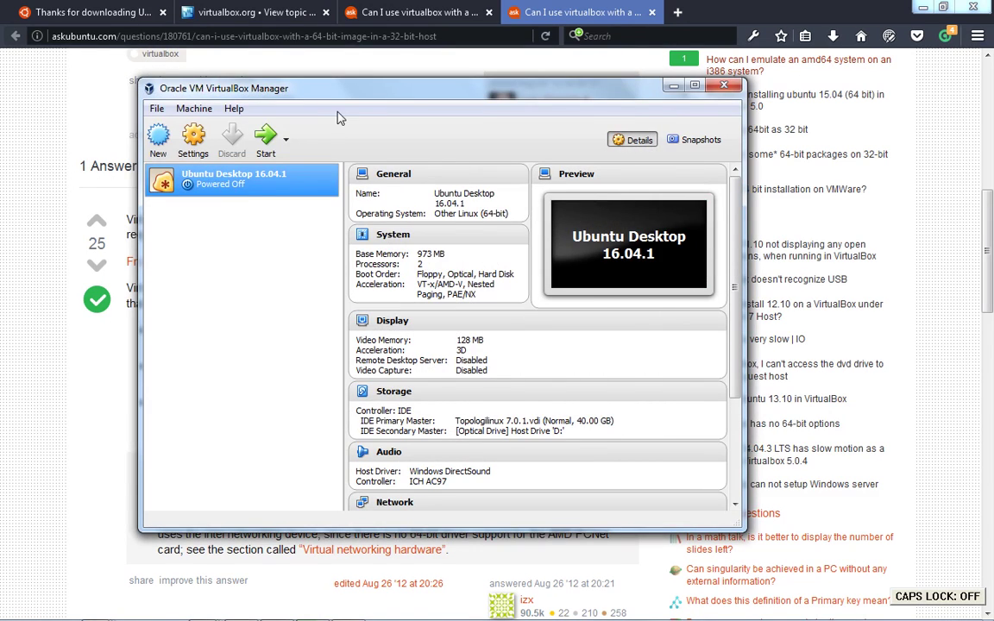
Step: Switch to the browser and reread the Ask Ubuntu question on 64-bit images in a 32-bit host, including the answer's comments
{"action": "left_click", "coordinate": [38, 263]}
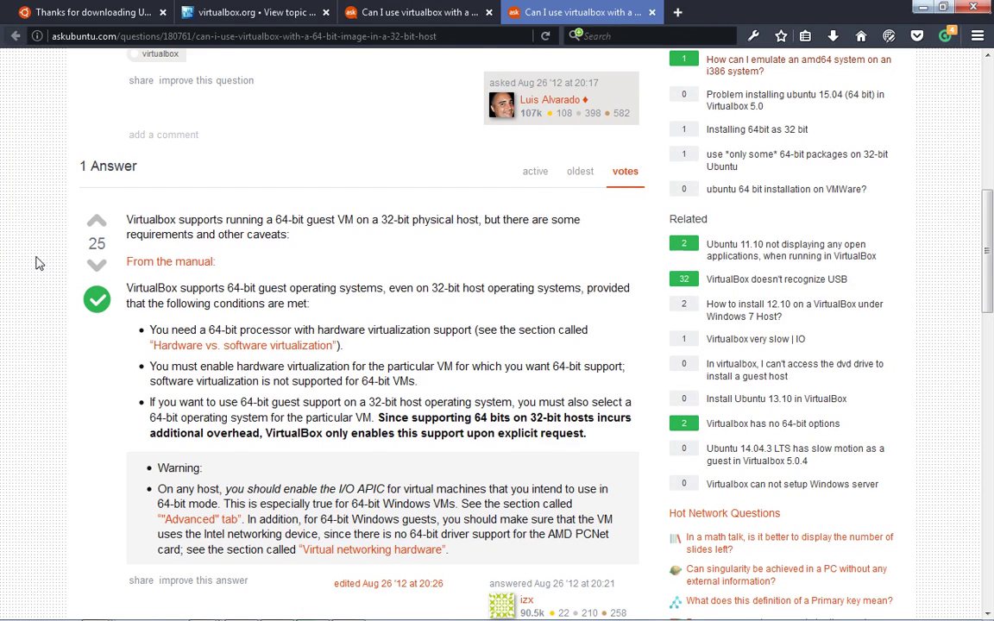
{"action": "scroll", "coordinate": [36, 263], "scroll_direction": "down", "scroll_amount": 3}
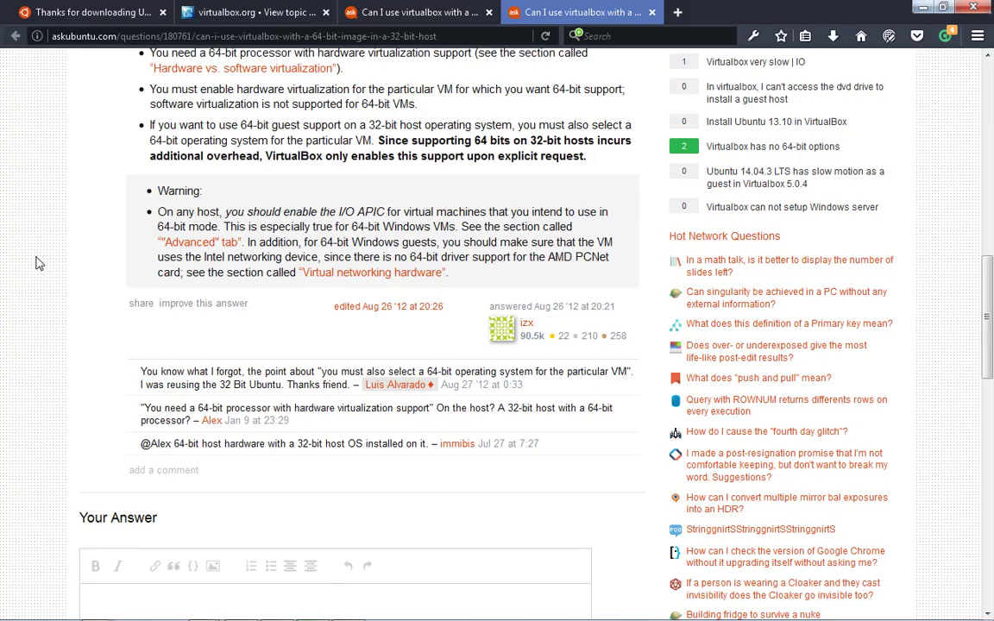
{"action": "scroll", "coordinate": [35, 261], "scroll_direction": "down", "scroll_amount": 10}
{"action": "scroll", "coordinate": [35, 262], "scroll_direction": "up", "scroll_amount": 15}
{"action": "left_click", "coordinate": [361, 9]}
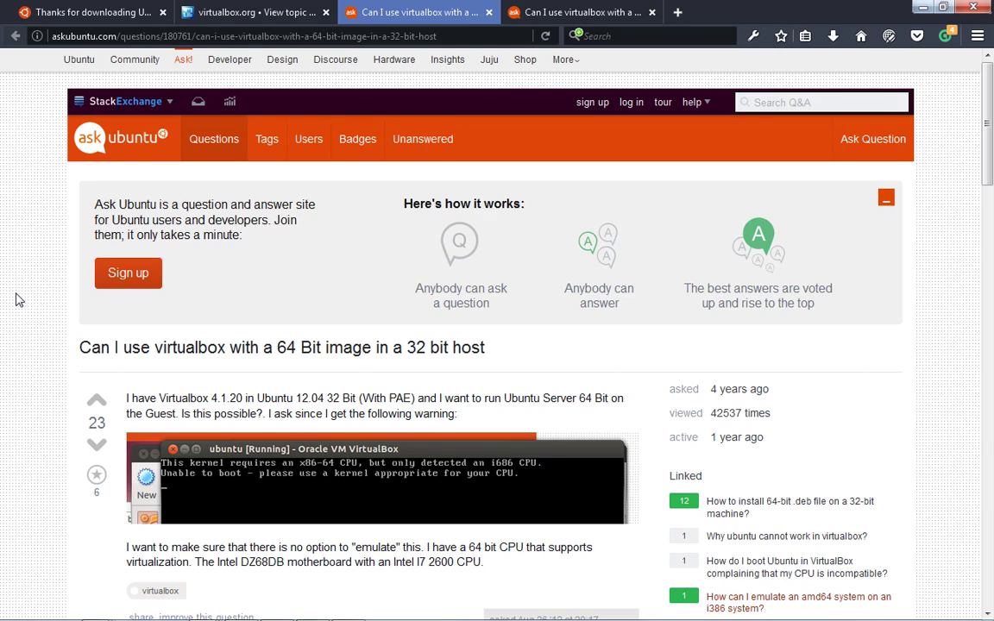
{"action": "scroll", "coordinate": [16, 300], "scroll_direction": "down", "scroll_amount": 8}
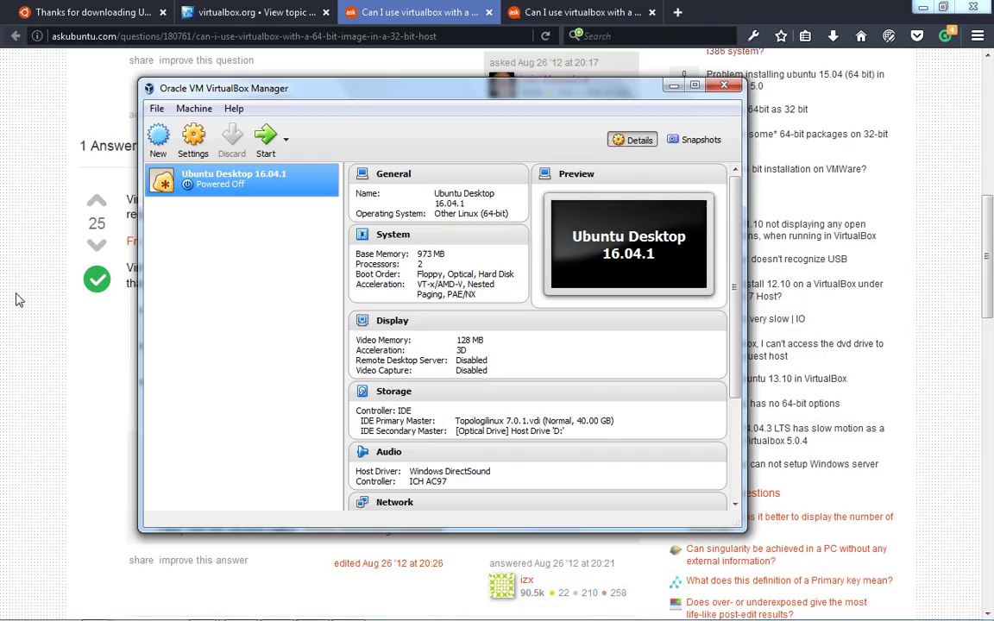
Step: Try booting the Ubuntu Desktop 16.04.1 machine with its paravirtualization interface set to Minimal, and power it off
{"action": "right_click", "coordinate": [240, 184]}
{"action": "left_click", "coordinate": [252, 195]}
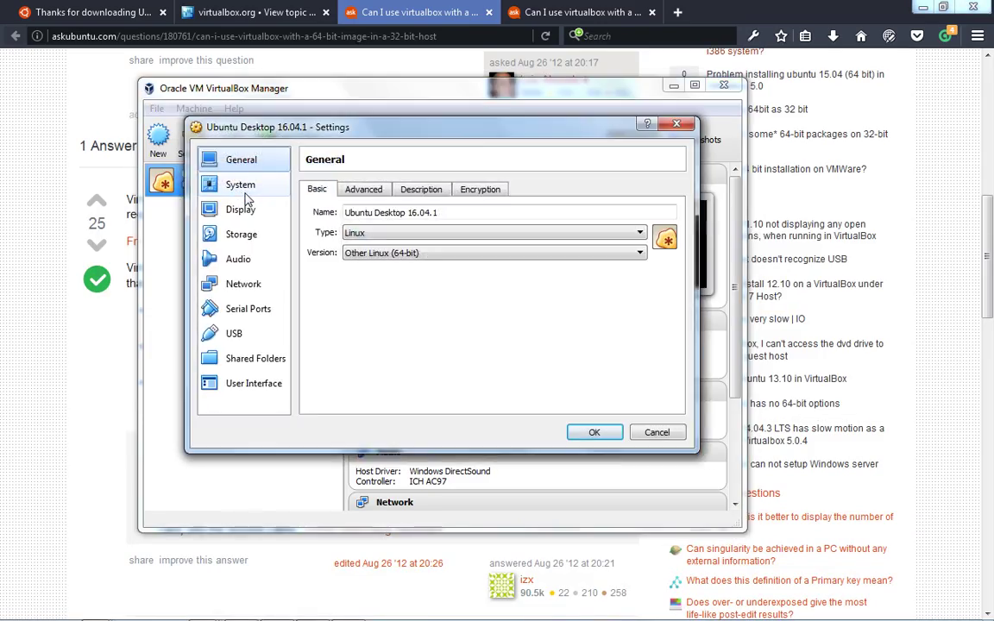
{"action": "left_click", "coordinate": [241, 184]}
{"action": "left_click", "coordinate": [391, 189]}
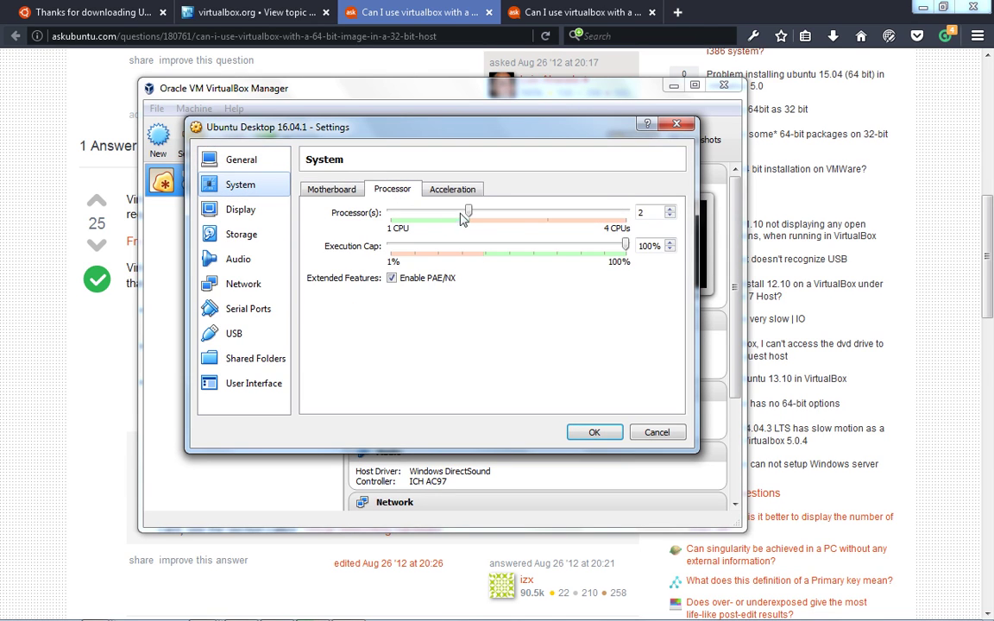
{"action": "left_click", "coordinate": [447, 190]}
{"action": "left_click", "coordinate": [436, 212]}
{"action": "left_click", "coordinate": [411, 226]}
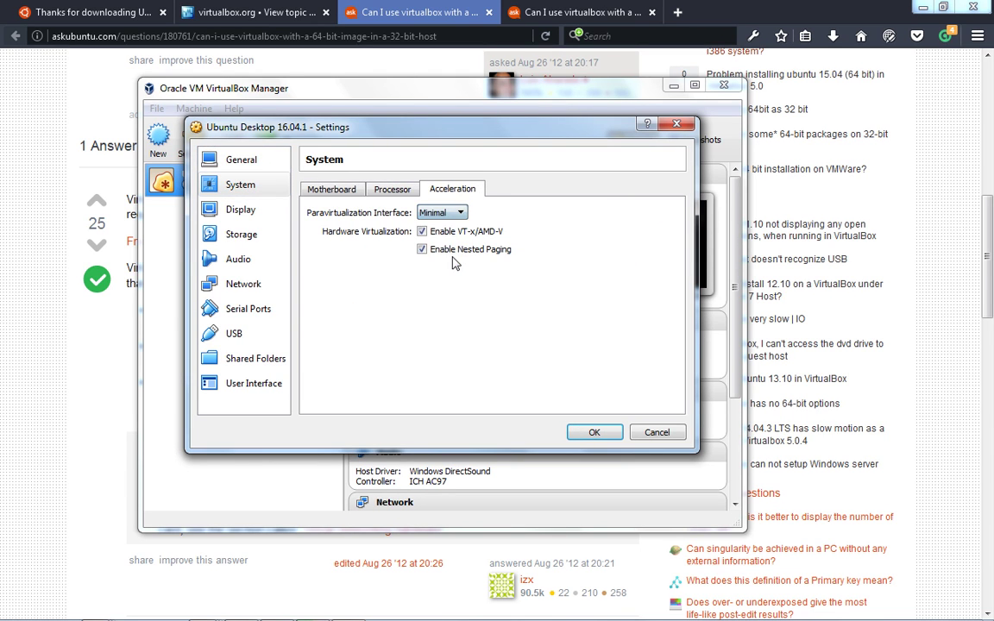
{"action": "left_click", "coordinate": [594, 432]}
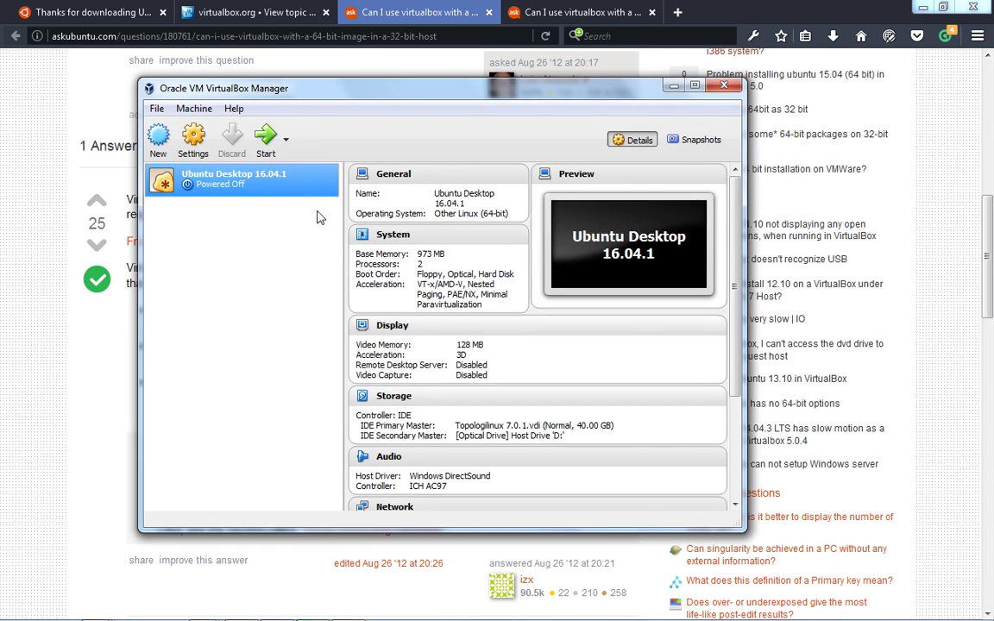
{"action": "left_click", "coordinate": [267, 143]}
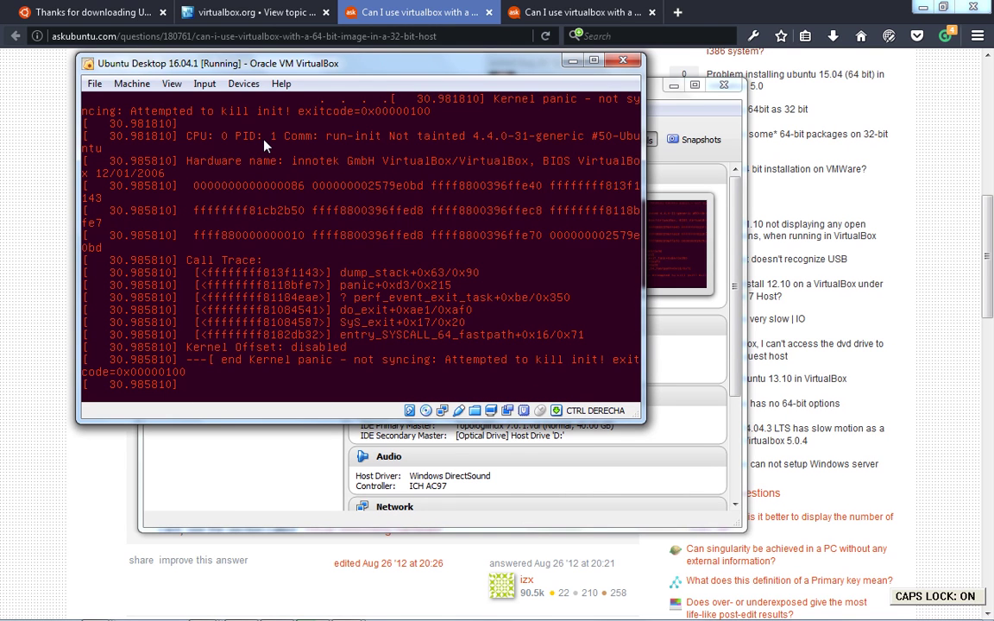
{"action": "left_click", "coordinate": [622, 60]}
{"action": "left_click", "coordinate": [297, 287]}
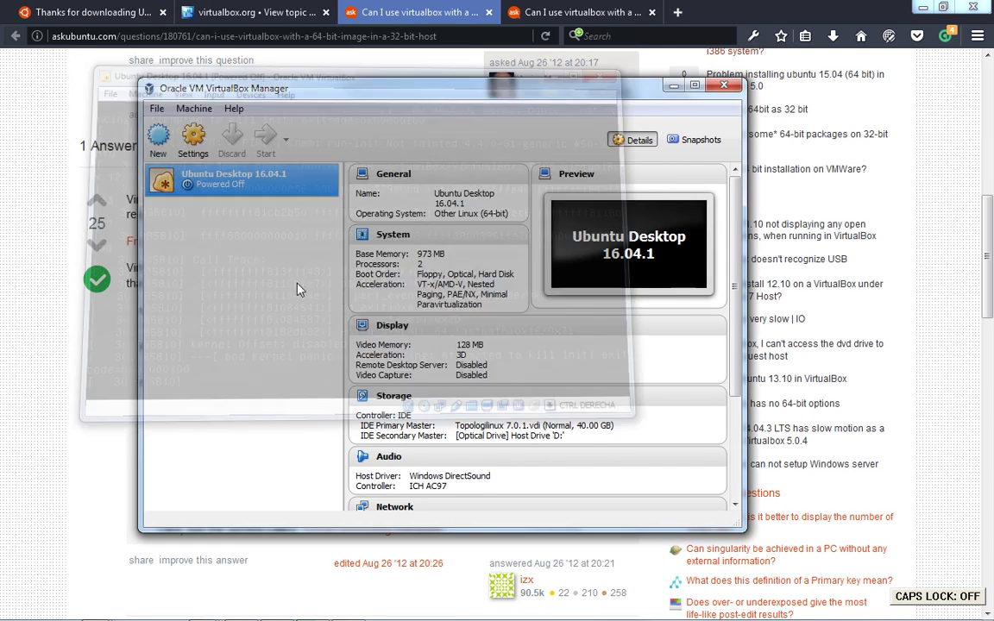
Step: Set the Ubuntu Desktop 16.04.1 machine's paravirtualization interface to Hyper-V and start the machine
{"action": "right_click", "coordinate": [283, 189]}
{"action": "left_click", "coordinate": [323, 197]}
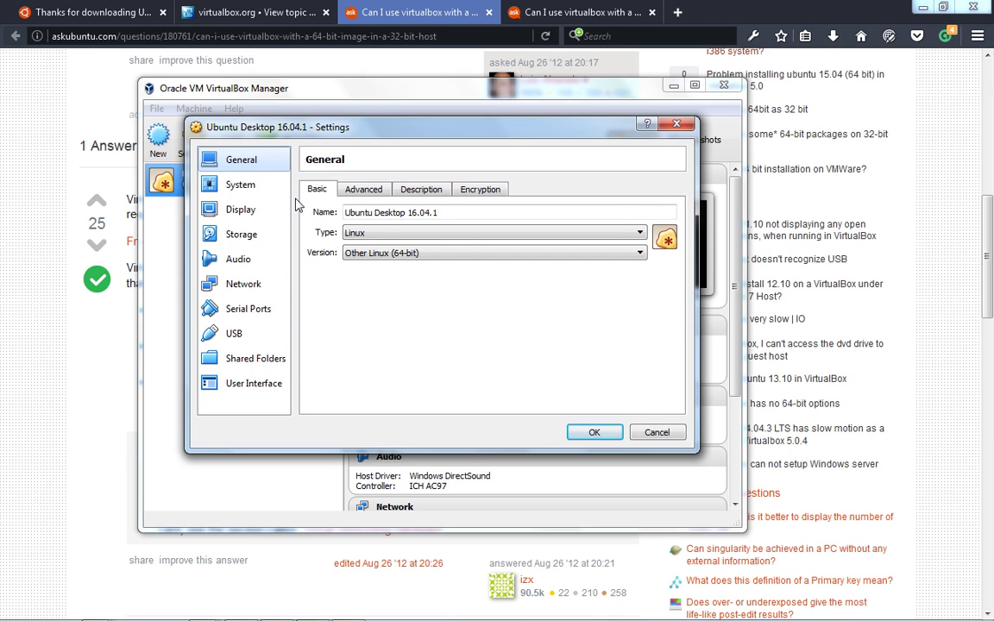
{"action": "left_click", "coordinate": [242, 185]}
{"action": "left_click", "coordinate": [392, 189]}
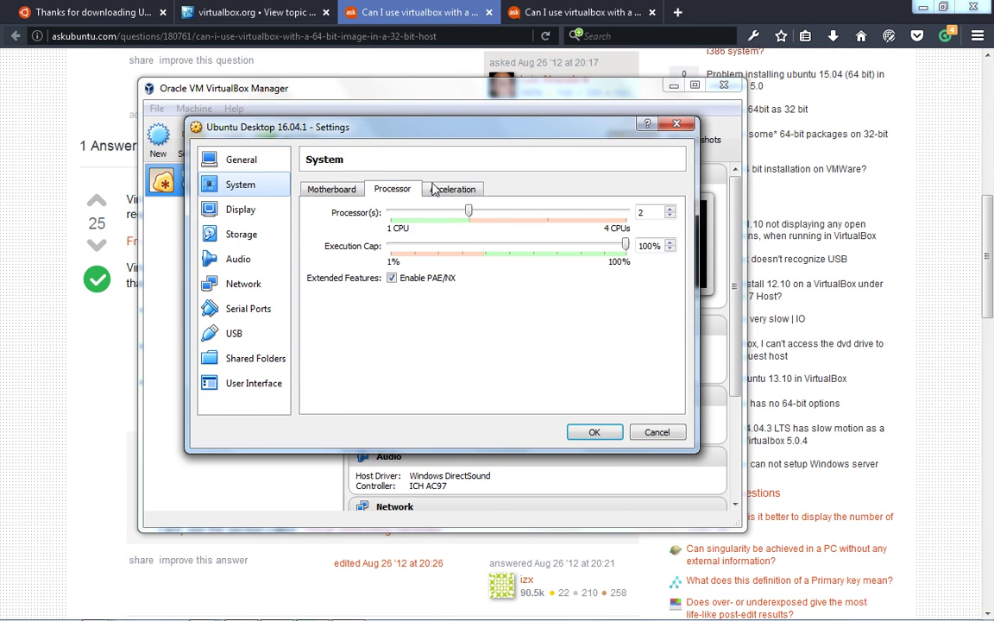
{"action": "left_click", "coordinate": [440, 189]}
{"action": "left_click", "coordinate": [438, 214]}
{"action": "left_click", "coordinate": [438, 264]}
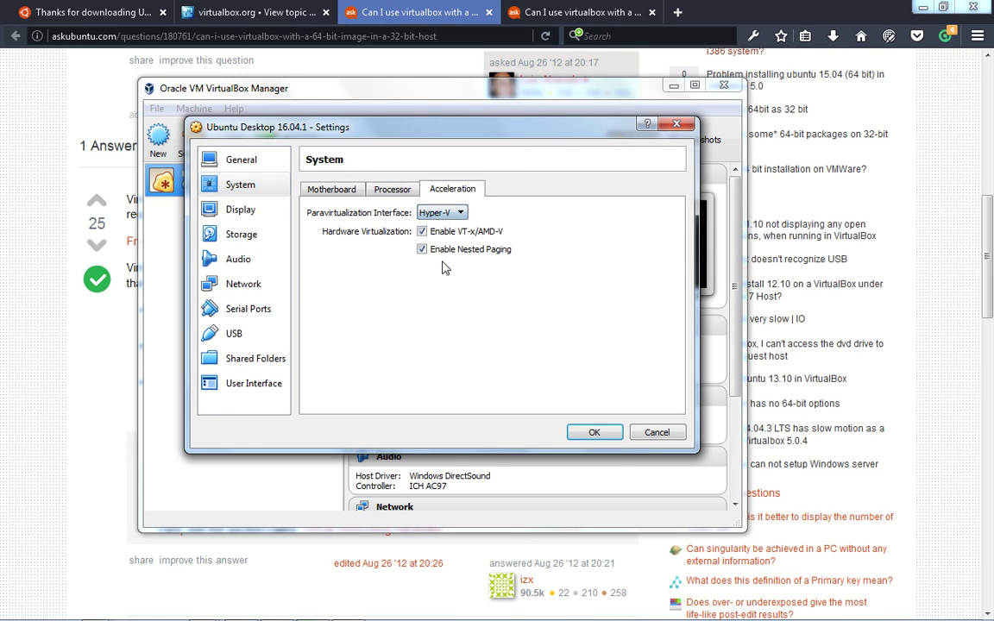
{"action": "left_click", "coordinate": [594, 433]}
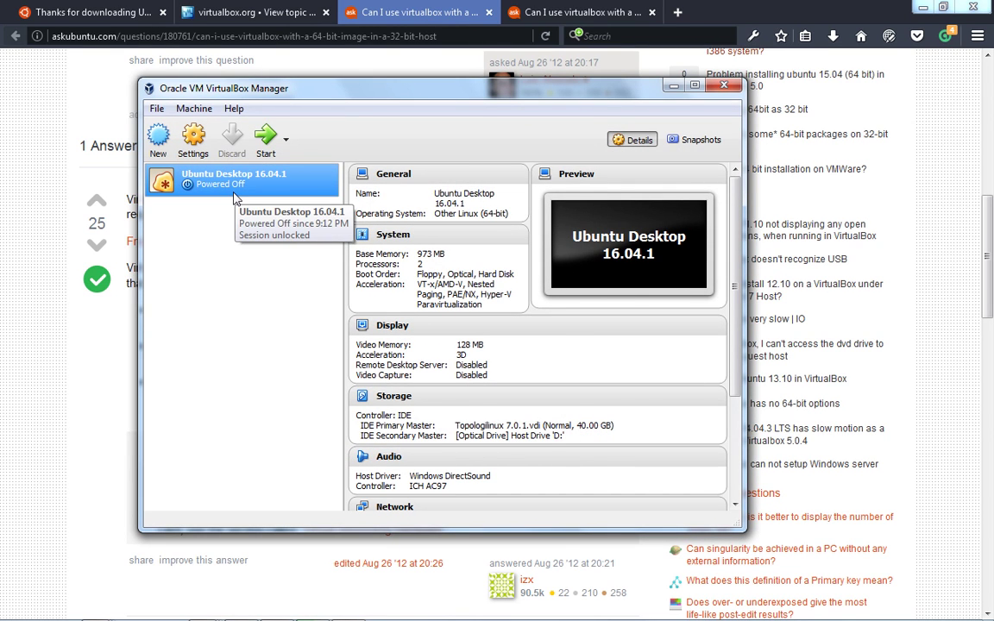
{"action": "left_click", "coordinate": [264, 148]}
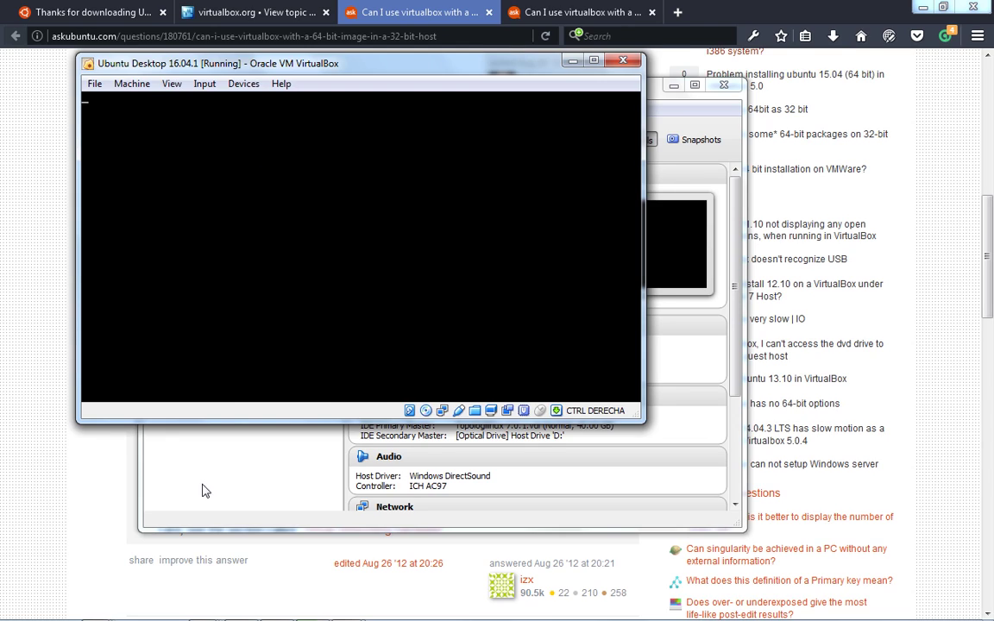
Step: Return to the Ask Ubuntu answer in the browser and open its "From the manual" link in a new tab
{"action": "left_click", "coordinate": [3, 145]}
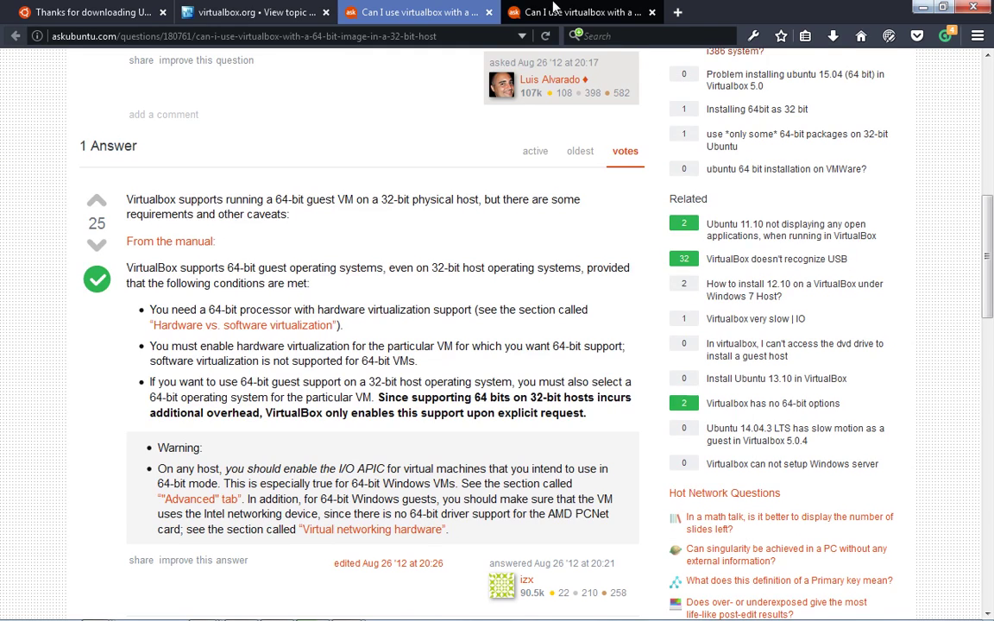
{"action": "scroll", "coordinate": [129, 200], "scroll_direction": "up", "scroll_amount": 6}
{"action": "scroll", "coordinate": [3, 319], "scroll_direction": "down", "scroll_amount": 3}
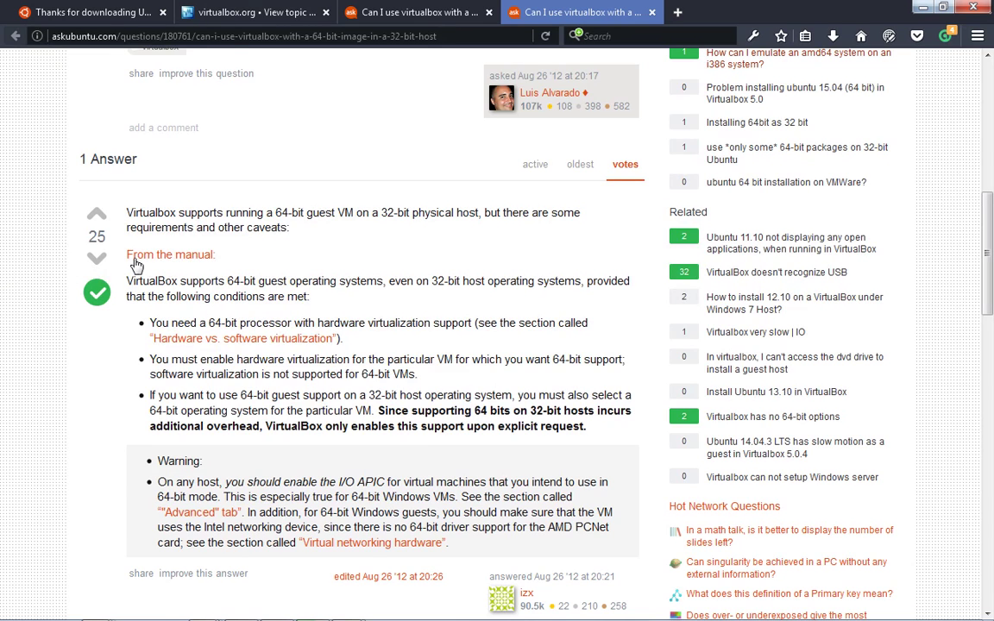
{"action": "right_click", "coordinate": [193, 257]}
{"action": "left_click", "coordinate": [233, 274]}
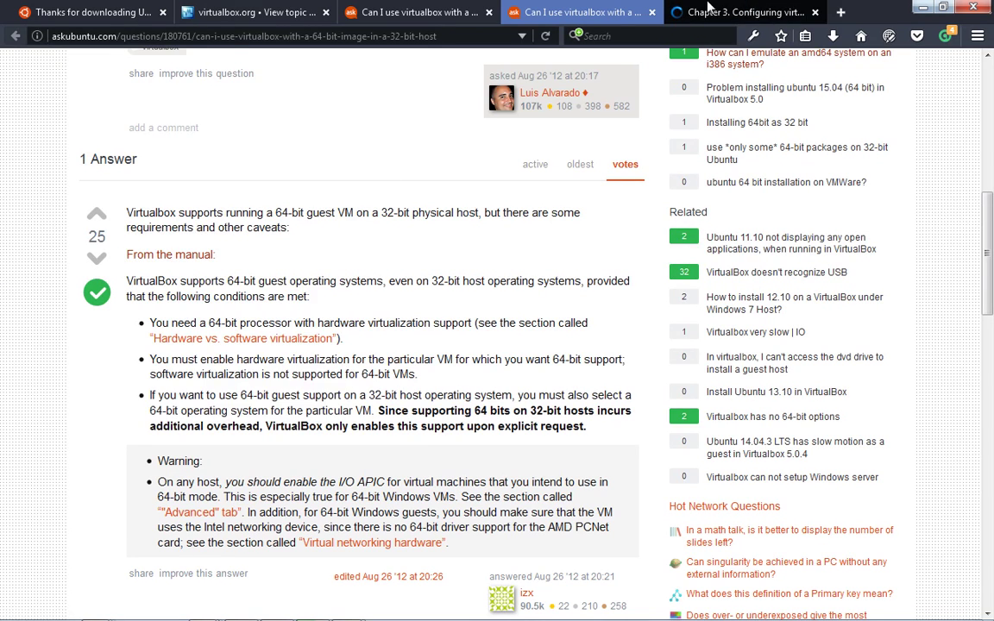
Step: Go through Chapter 3 of the VirtualBox manual to section 3.1.2 on 64-bit guests
{"action": "key", "text": "ctrl+Tab"}
{"action": "scroll", "coordinate": [337, 298], "scroll_direction": "down", "scroll_amount": 7}
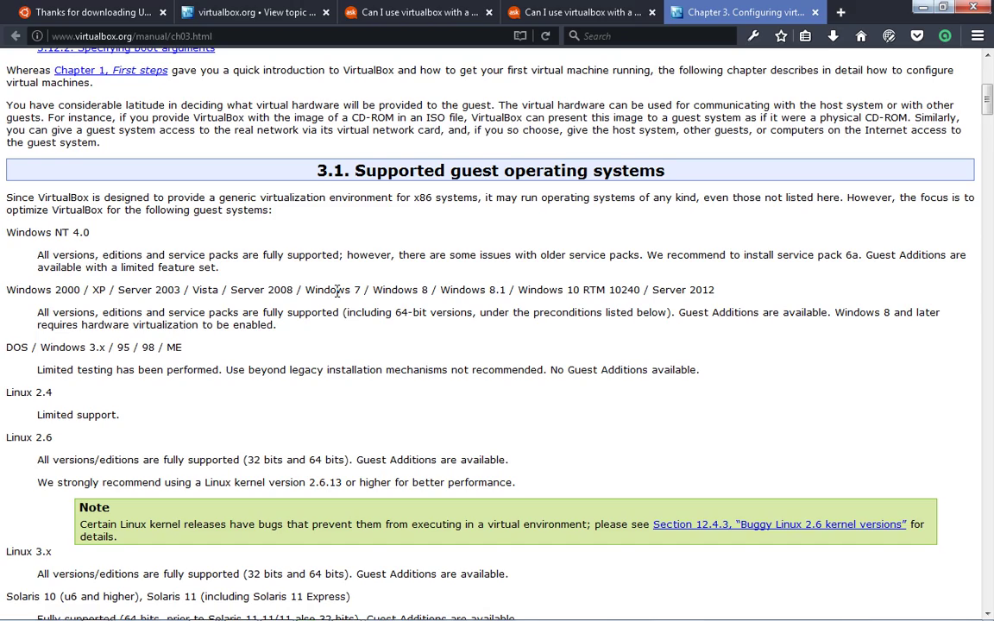
{"action": "scroll", "coordinate": [337, 293], "scroll_direction": "down", "scroll_amount": 8}
{"action": "scroll", "coordinate": [338, 295], "scroll_direction": "down", "scroll_amount": 8}
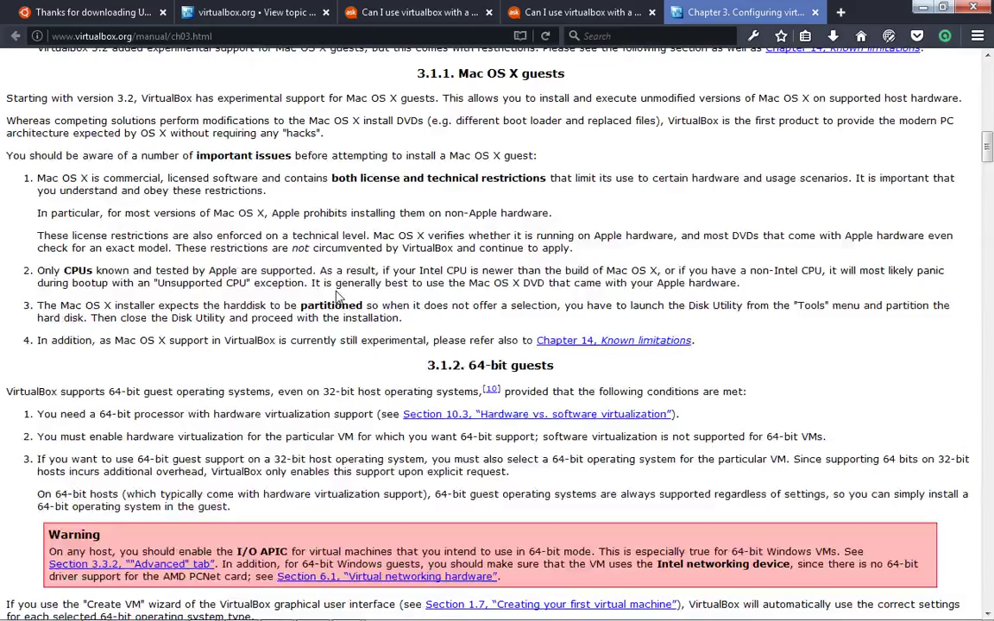
Step: Dismiss the Windows color scheme prompt and open the manual's Section 10.3, "Hardware vs. software virtualization" link in a new tab
{"action": "scroll", "coordinate": [337, 296], "scroll_direction": "down", "scroll_amount": 2}
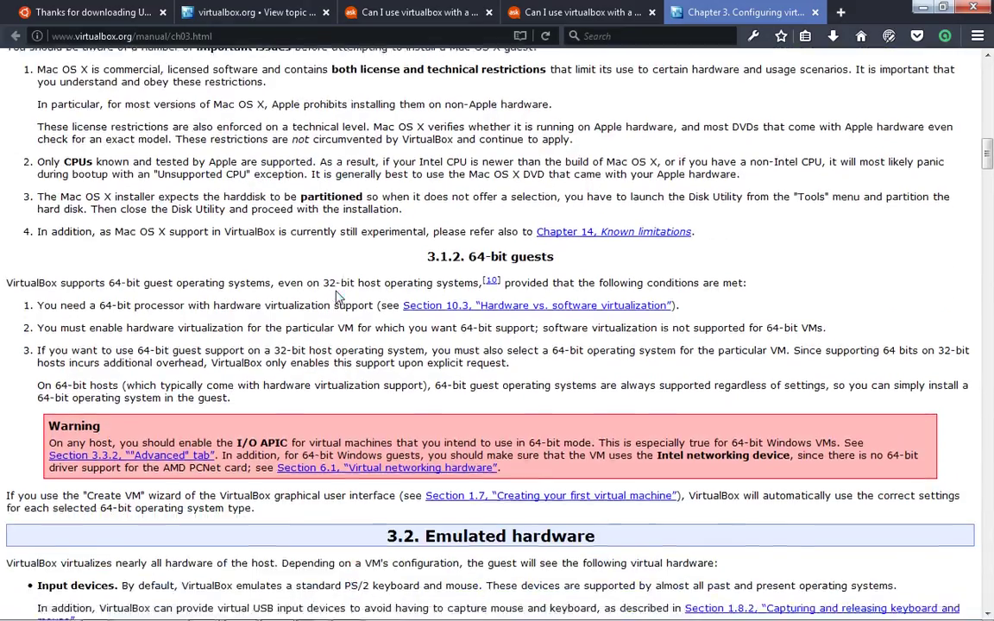
{"action": "scroll", "coordinate": [337, 297], "scroll_direction": "down", "scroll_amount": 1}
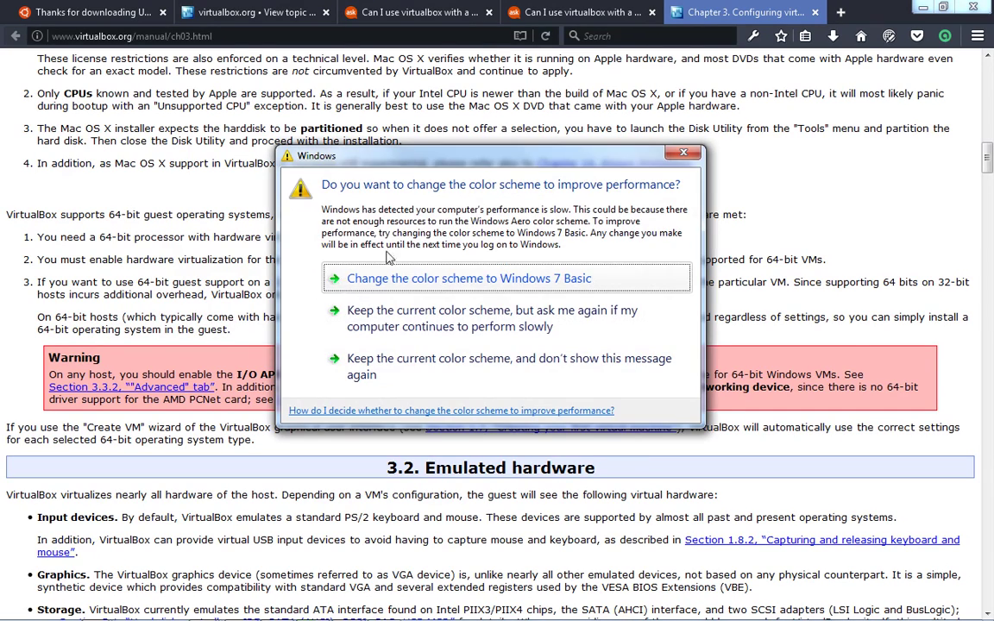
{"action": "left_click", "coordinate": [684, 154]}
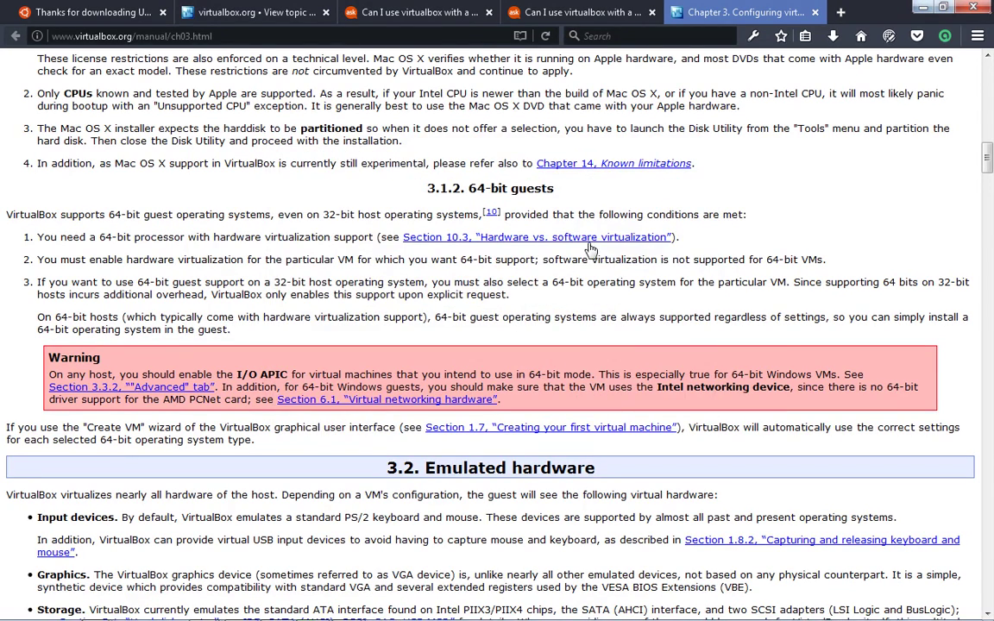
{"action": "right_click", "coordinate": [530, 237]}
{"action": "left_click", "coordinate": [599, 252]}
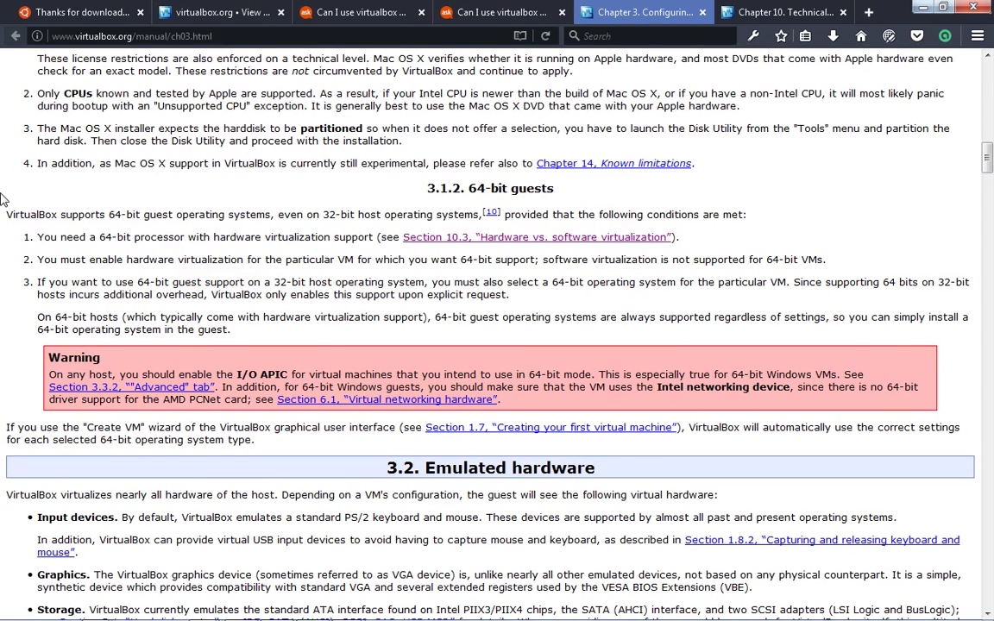
Step: Switch to the running Ubuntu Desktop 16.04.1 machine, power it off and bring up Oracle VM VirtualBox Manager
{"action": "key", "text": "alt+Tab"}
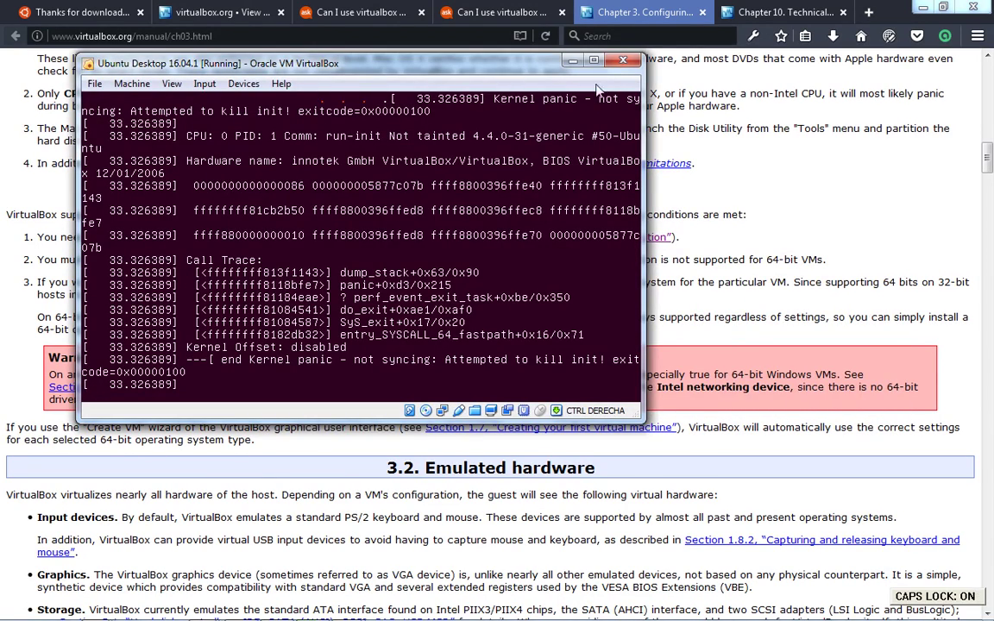
{"action": "left_click", "coordinate": [622, 61]}
{"action": "left_click", "coordinate": [332, 282]}
{"action": "key", "text": "alt+Tab"}
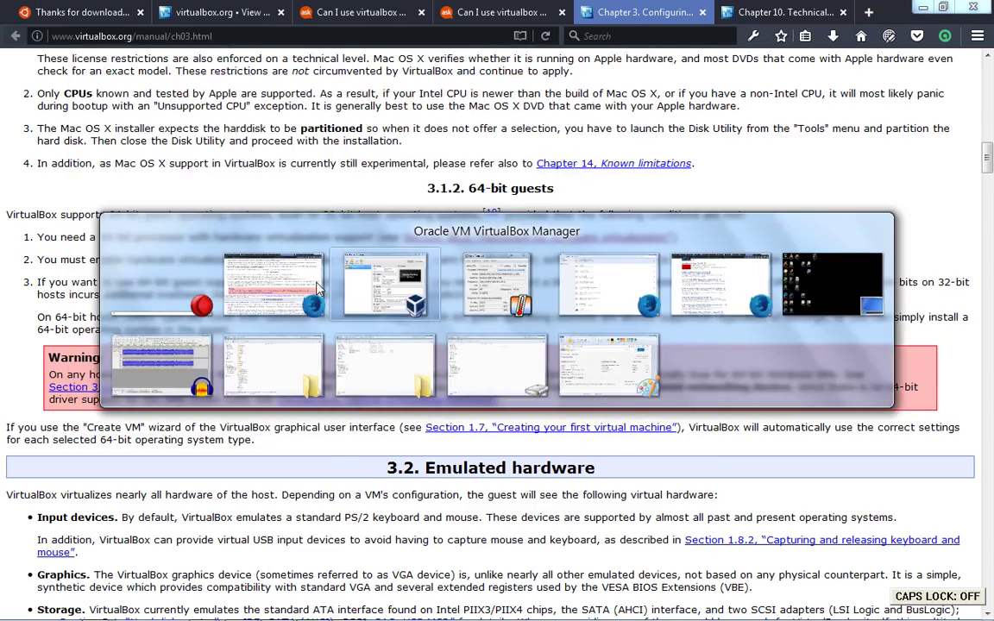
Step: Set the Ubuntu Desktop 16.04.1 machine's operating system type to Other and its version to Other/Unknown (64-bit)
{"action": "right_click", "coordinate": [230, 175]}
{"action": "left_click", "coordinate": [261, 198]}
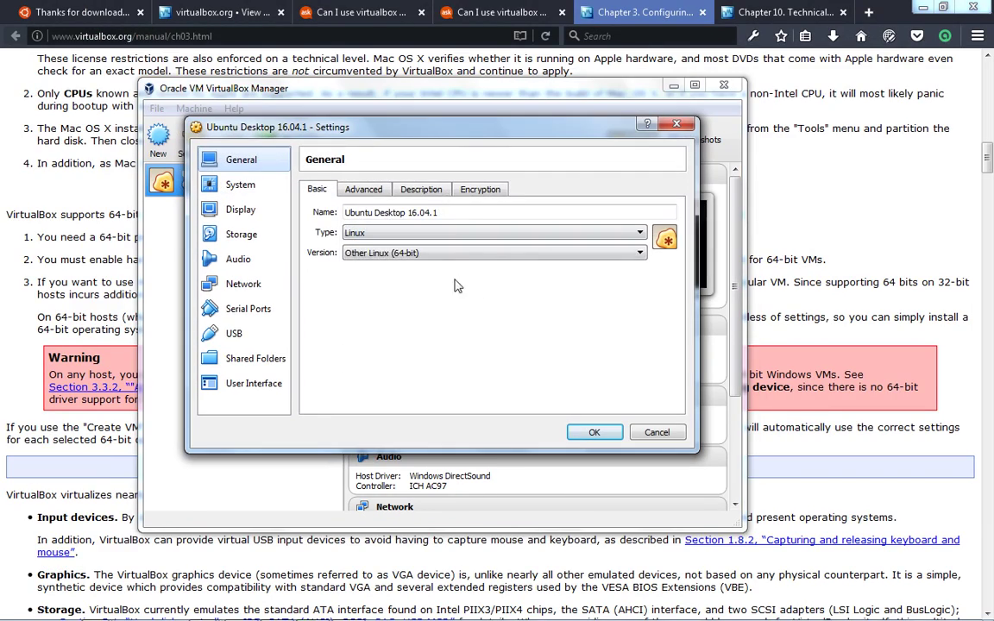
{"action": "left_click", "coordinate": [411, 253]}
{"action": "left_click_drag", "start_coordinate": [639, 335], "coordinate": [641, 276]}
{"action": "scroll", "coordinate": [574, 294], "scroll_direction": "down", "scroll_amount": 6}
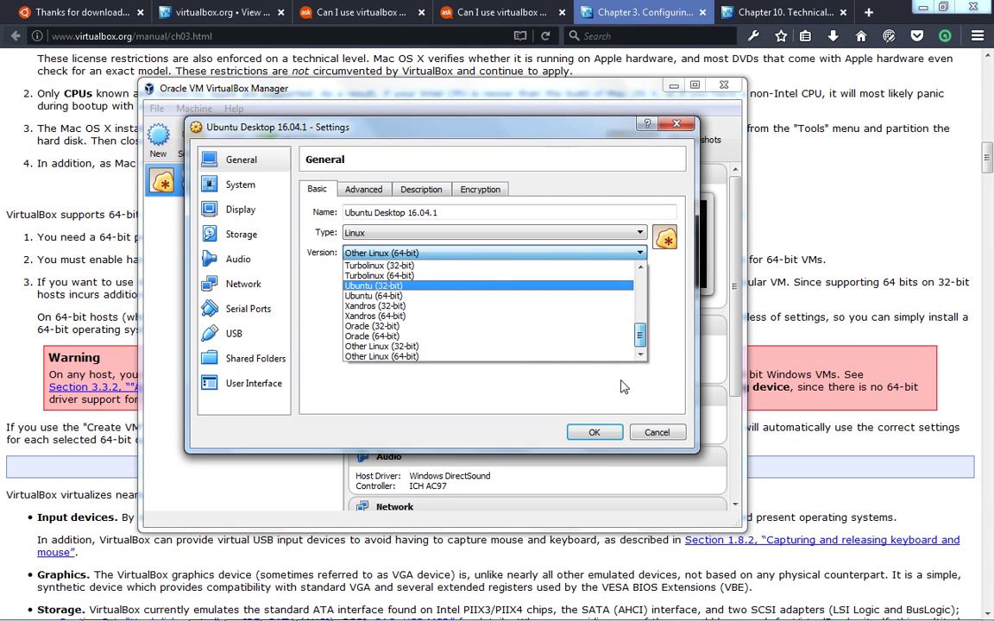
{"action": "left_click", "coordinate": [542, 234]}
{"action": "left_click", "coordinate": [489, 308]}
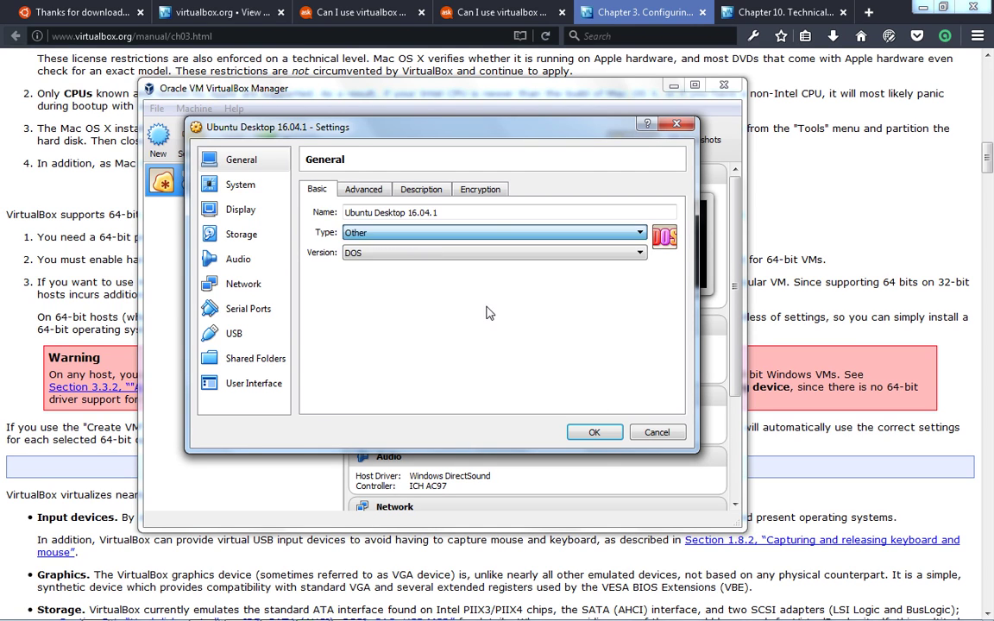
{"action": "left_click", "coordinate": [489, 252]}
{"action": "left_click", "coordinate": [440, 335]}
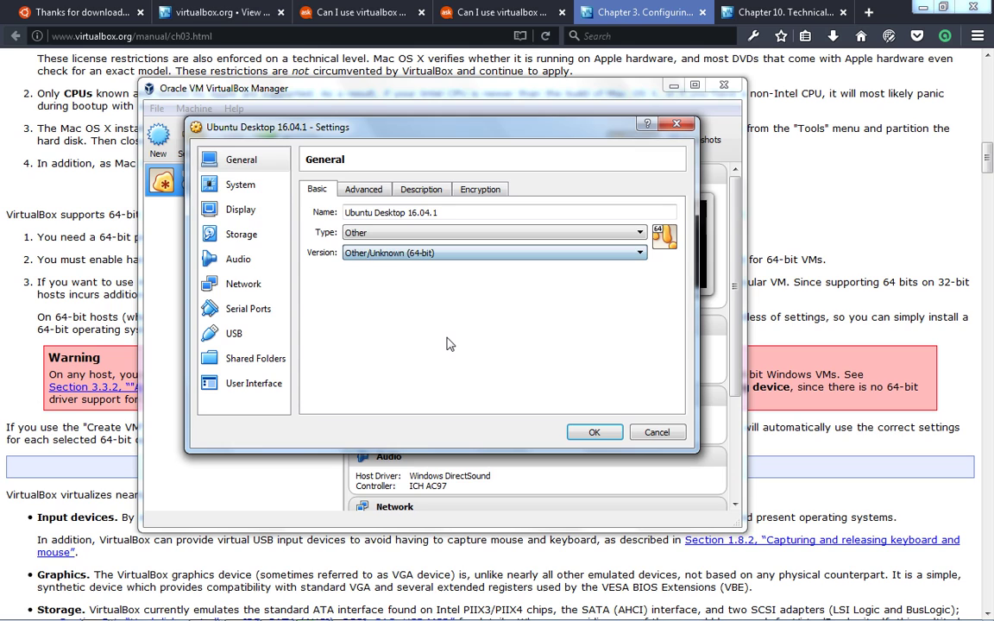
{"action": "left_click", "coordinate": [442, 254]}
{"action": "left_click", "coordinate": [443, 255]}
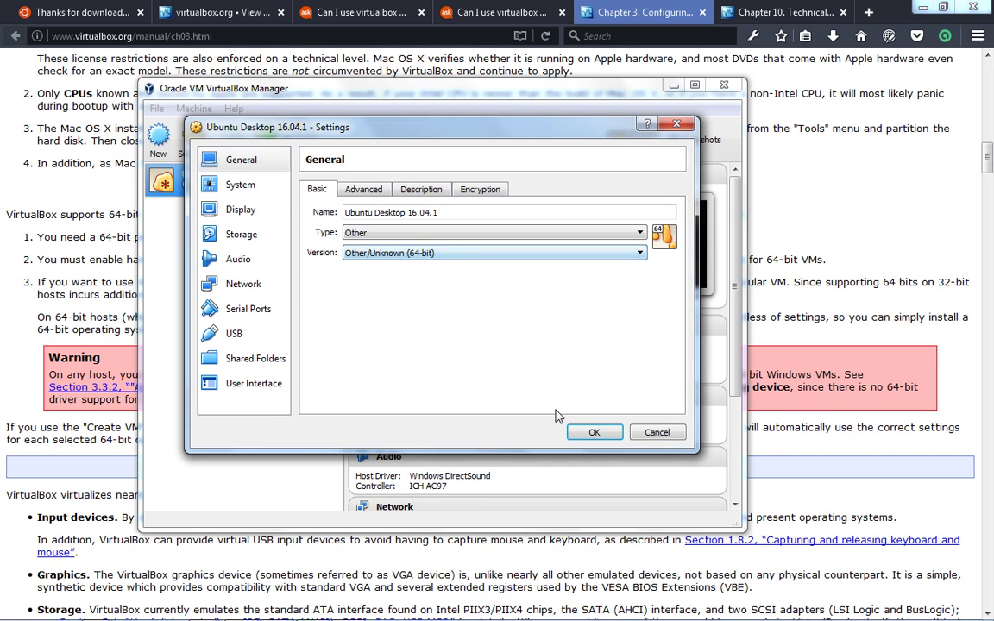
Step: Check the machine's advanced general options and save the settings
{"action": "left_click", "coordinate": [361, 190]}
{"action": "left_click", "coordinate": [403, 192]}
{"action": "left_click", "coordinate": [363, 189]}
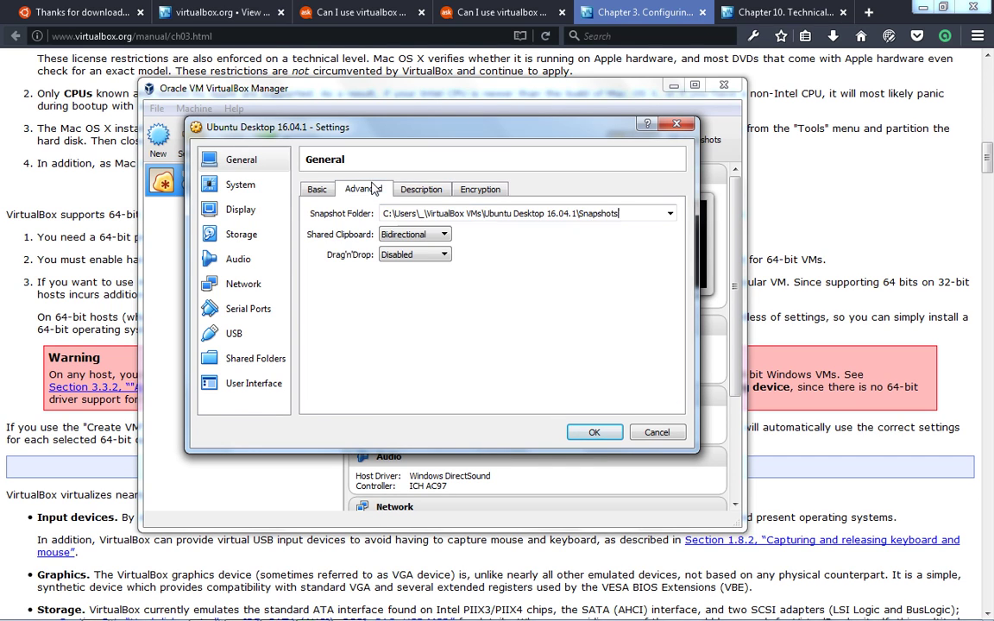
{"action": "left_click", "coordinate": [315, 189]}
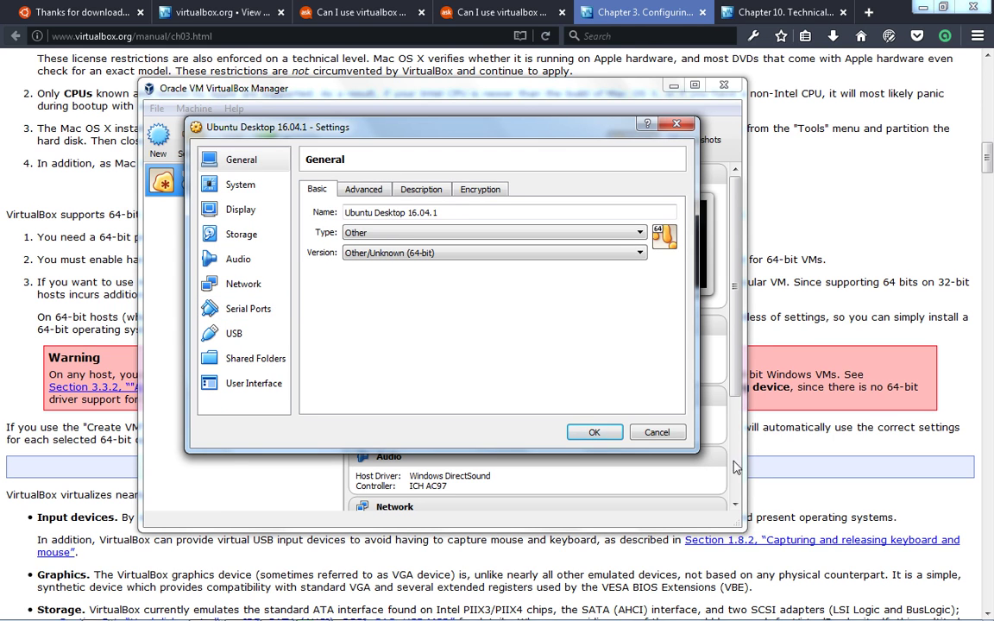
{"action": "left_click", "coordinate": [578, 435]}
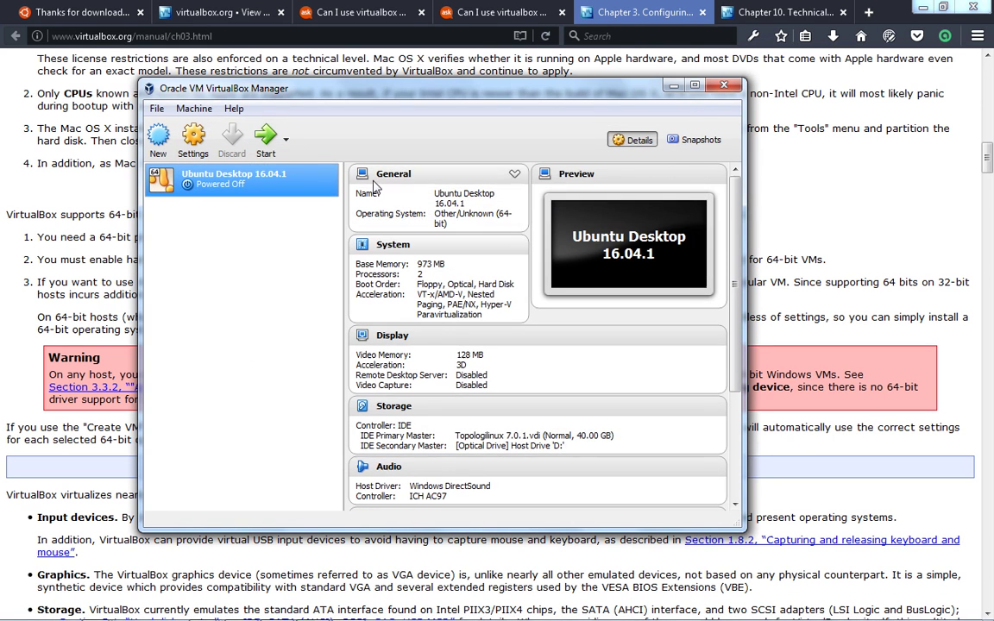
Step: Try booting the Ubuntu Desktop 16.04.1 machine as Other/Unknown (64-bit), and power it off
{"action": "left_click", "coordinate": [267, 138]}
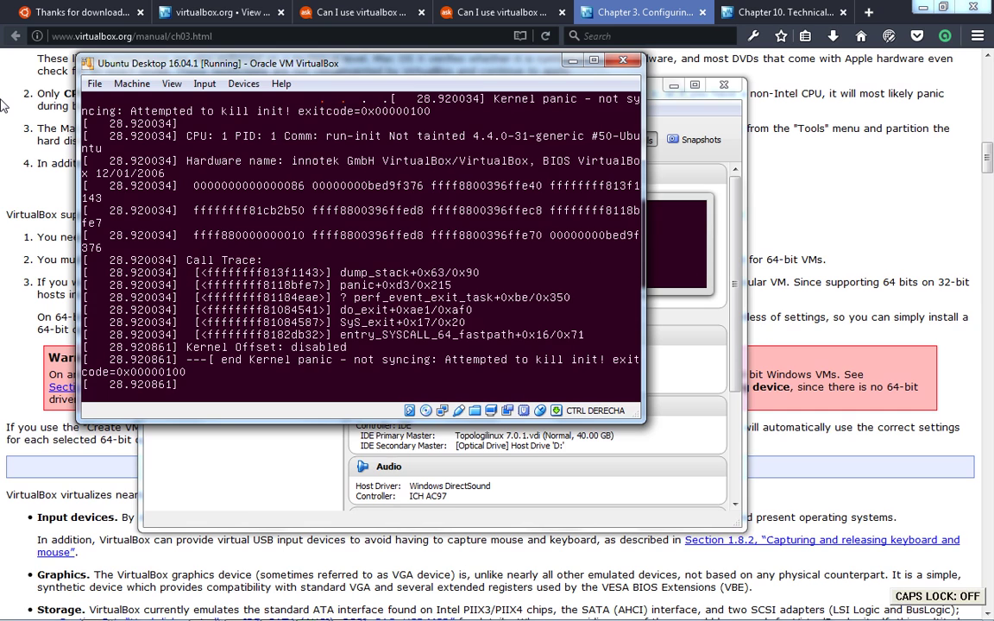
{"action": "left_click", "coordinate": [622, 61]}
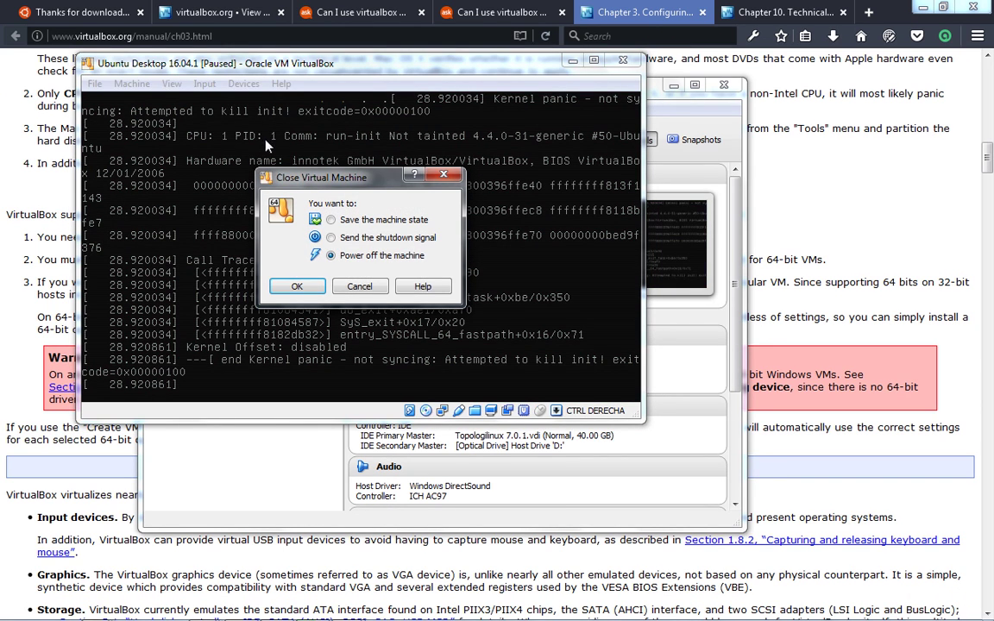
{"action": "left_click", "coordinate": [296, 287]}
Step: Consult manual section 10.3, the Ask Ubuntu answer and the end of the VirtualBox forum thread on the kernel panic
{"action": "left_click", "coordinate": [4, 204]}
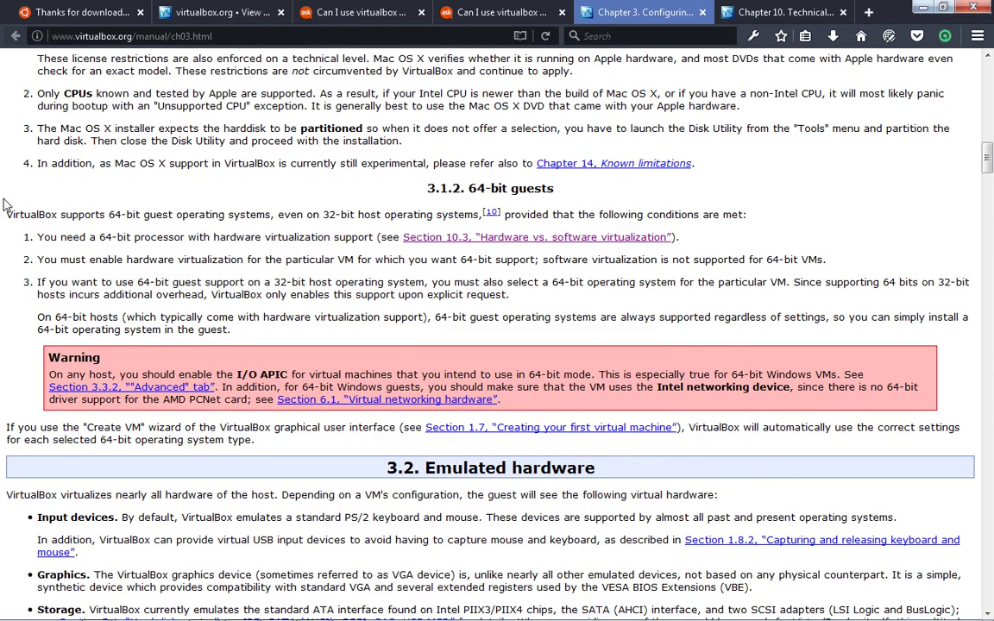
{"action": "left_click", "coordinate": [783, 11]}
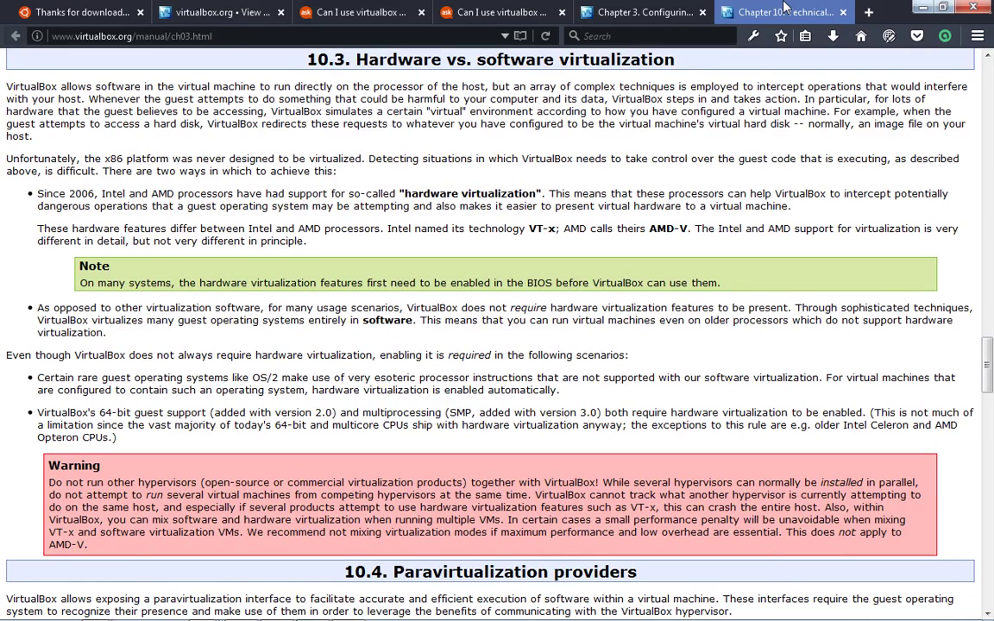
{"action": "left_click", "coordinate": [361, 11]}
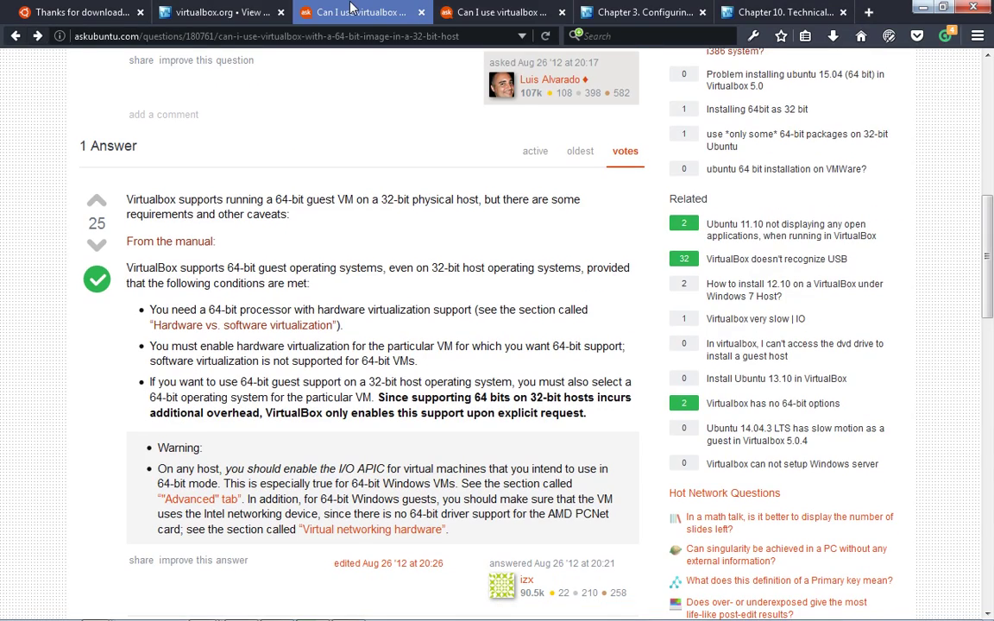
{"action": "left_click", "coordinate": [240, 9]}
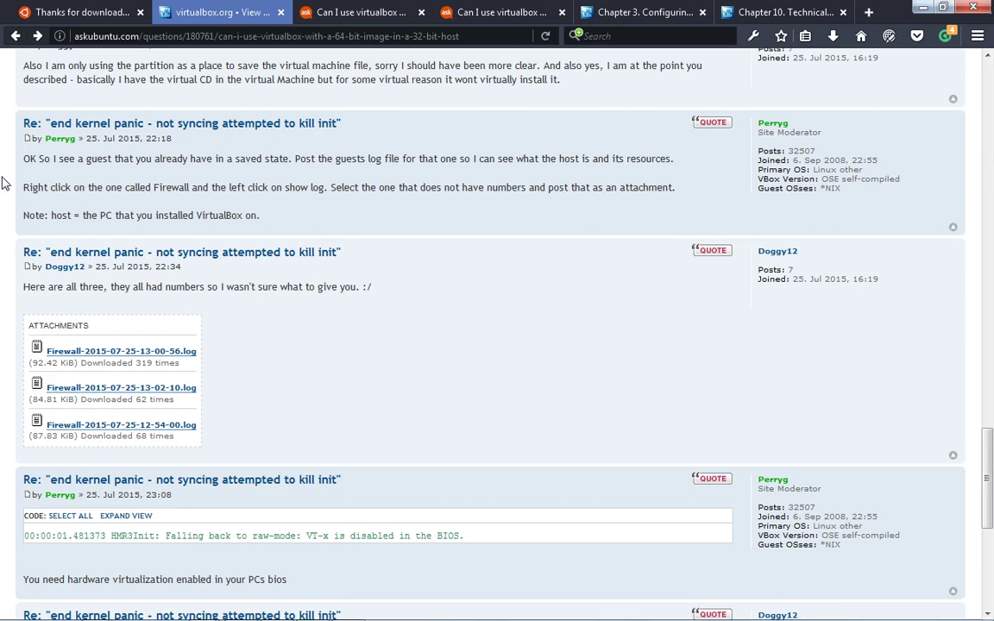
{"action": "scroll", "coordinate": [2, 204], "scroll_direction": "down", "scroll_amount": 1}
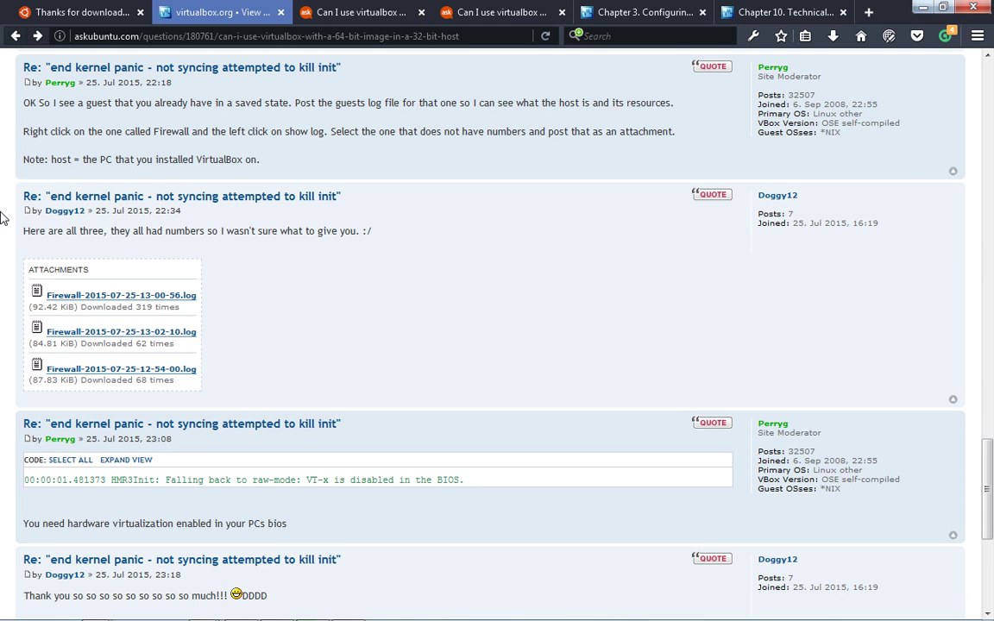
{"action": "scroll", "coordinate": [2, 223], "scroll_direction": "down", "scroll_amount": 3}
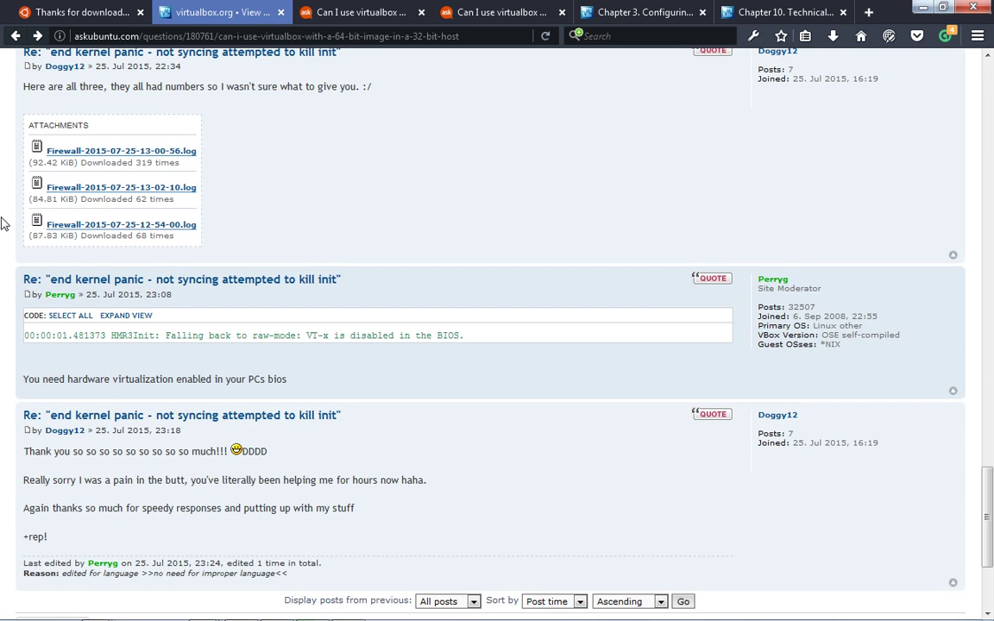
Step: Return to VirtualBox Manager and go through the Ubuntu machine's general and system settings to the acceleration options
{"action": "key", "text": "alt+Tab"}
{"action": "right_click", "coordinate": [207, 192]}
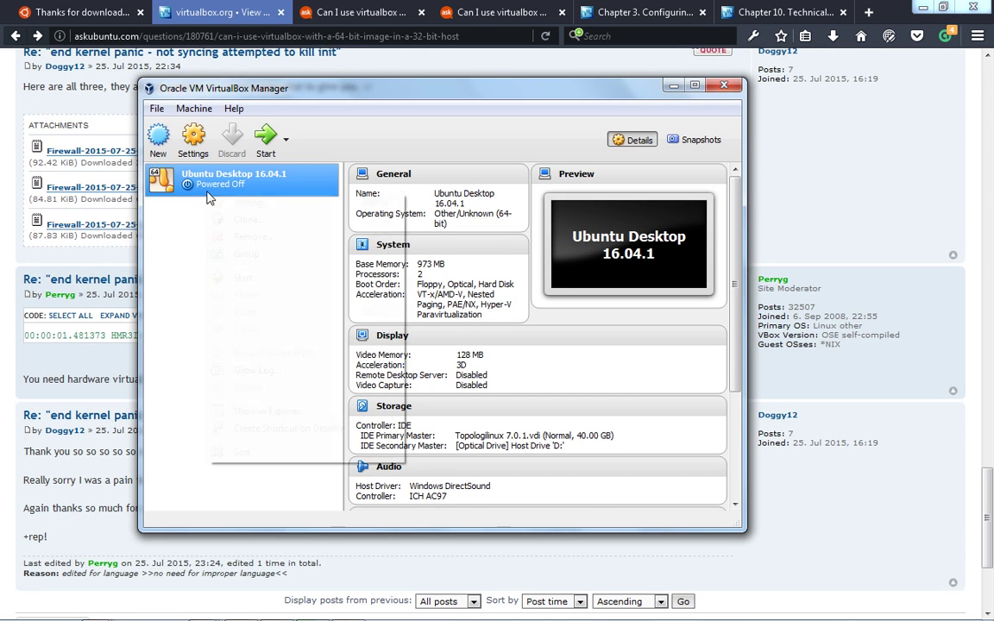
{"action": "left_click", "coordinate": [234, 205]}
{"action": "left_click", "coordinate": [374, 190]}
{"action": "left_click", "coordinate": [426, 190]}
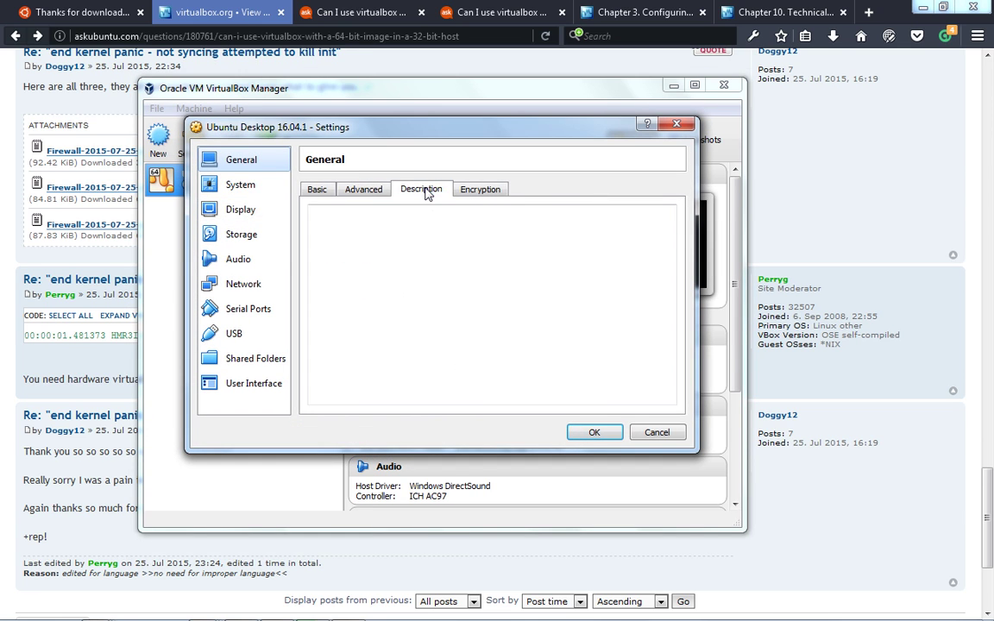
{"action": "left_click", "coordinate": [471, 191]}
{"action": "left_click", "coordinate": [240, 186]}
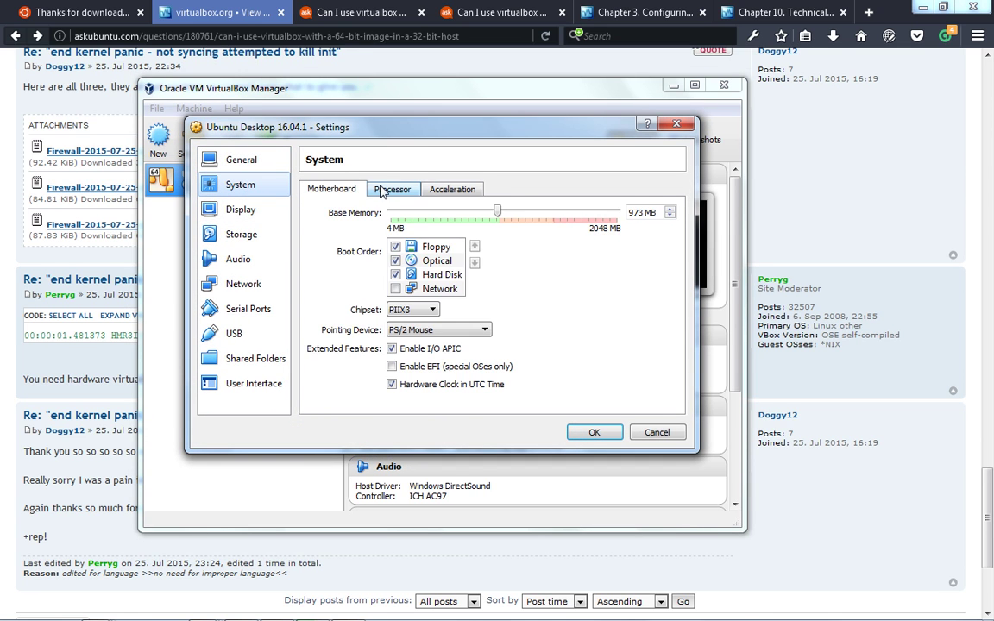
{"action": "left_click", "coordinate": [389, 190]}
{"action": "left_click", "coordinate": [452, 189]}
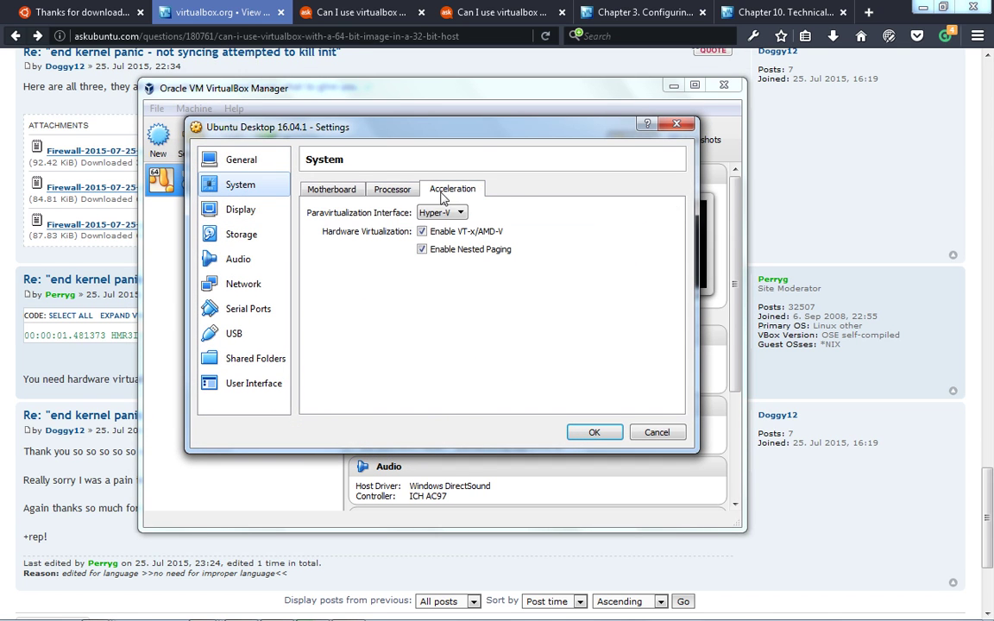
Step: Try disabling VT-x/AMD-V hardware virtualization for the machine, read the invalid settings notice and re-enable it
{"action": "left_click", "coordinate": [421, 231]}
{"action": "mouse_move", "coordinate": [419, 437]}
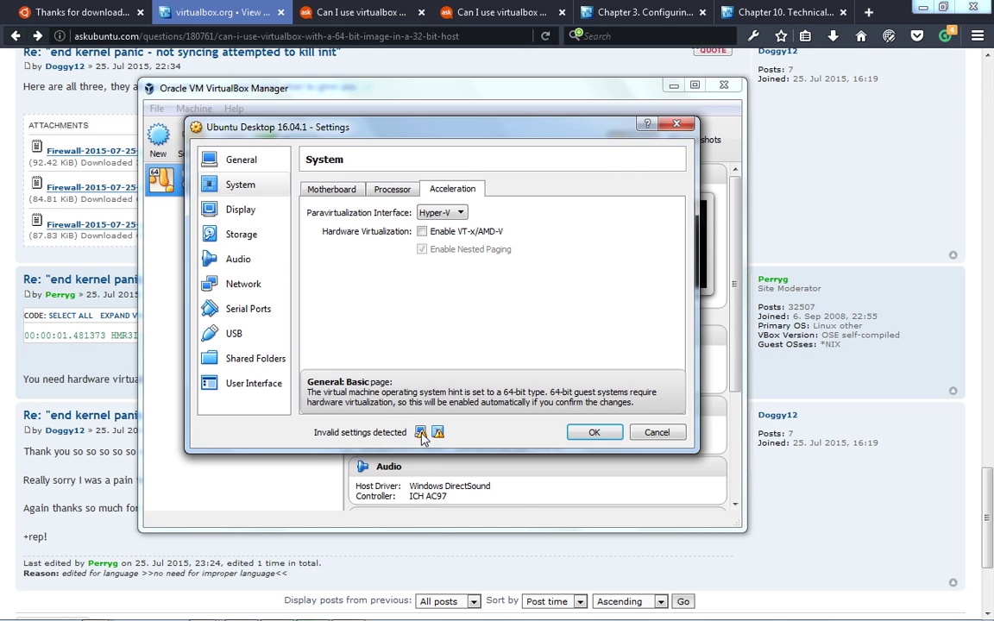
{"action": "left_click", "coordinate": [422, 231]}
Step: Set the machine's processor count to 1, save the settings and start the machine
{"action": "left_click", "coordinate": [390, 190]}
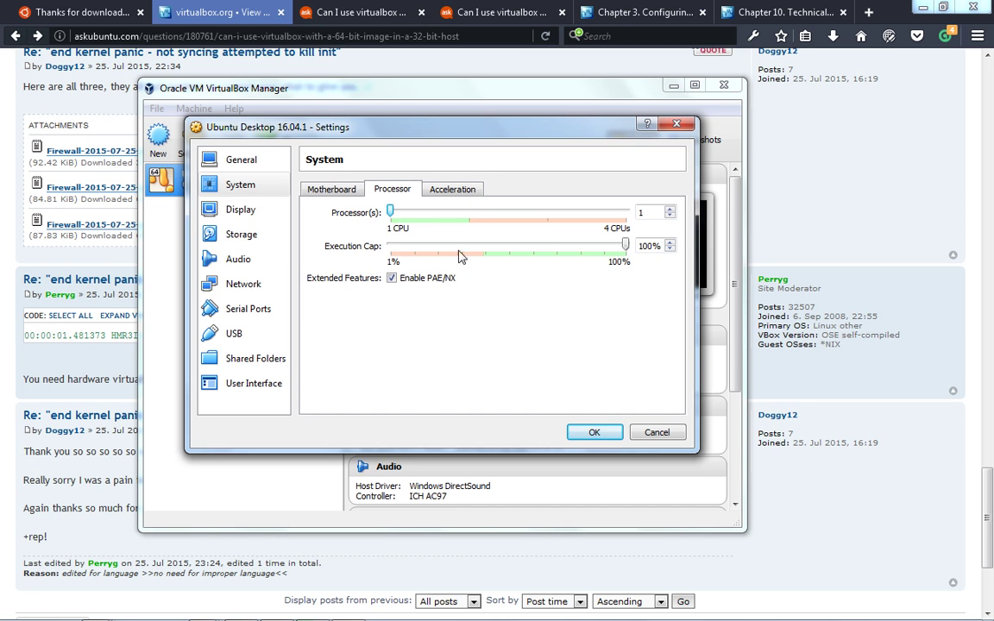
{"action": "left_click", "coordinate": [592, 431]}
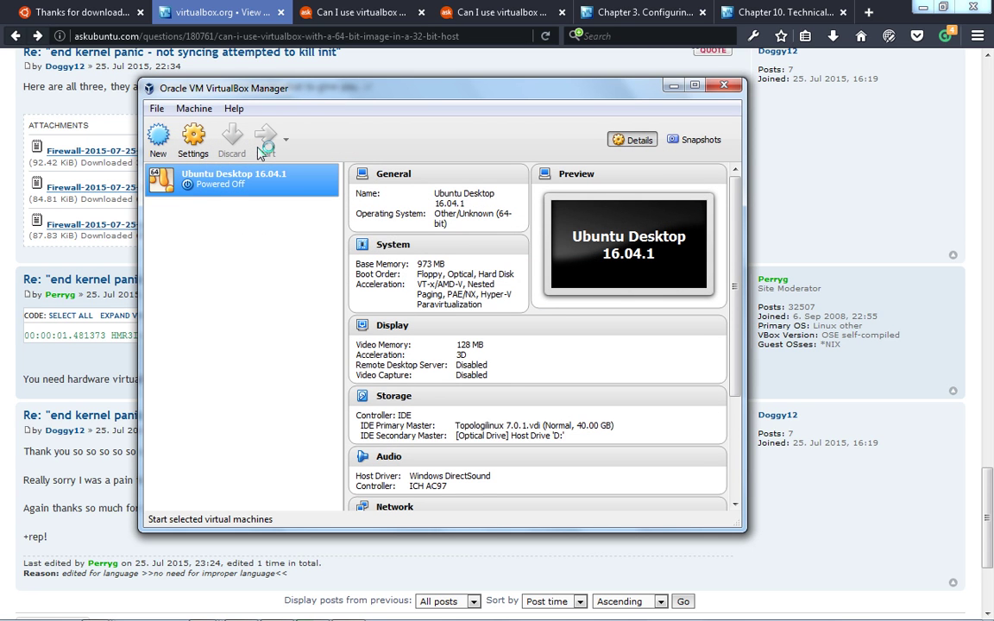
{"action": "left_click", "coordinate": [259, 152]}
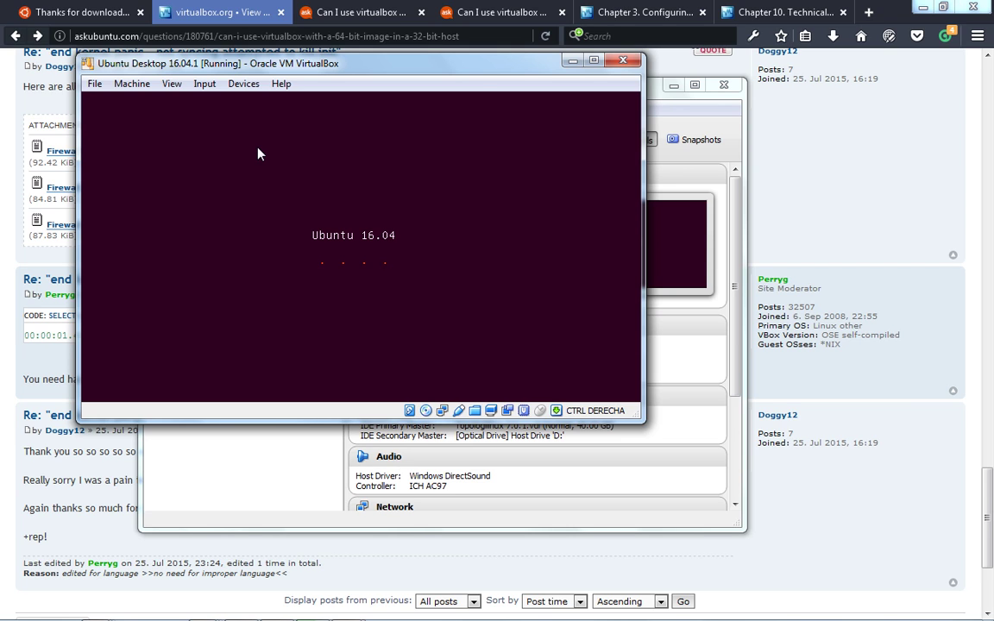
Step: Test whether the booting guest responds to Caps Lock, and power off the Ubuntu Desktop 16.04.1 machine
{"action": "key", "text": "Caps_Lock"}
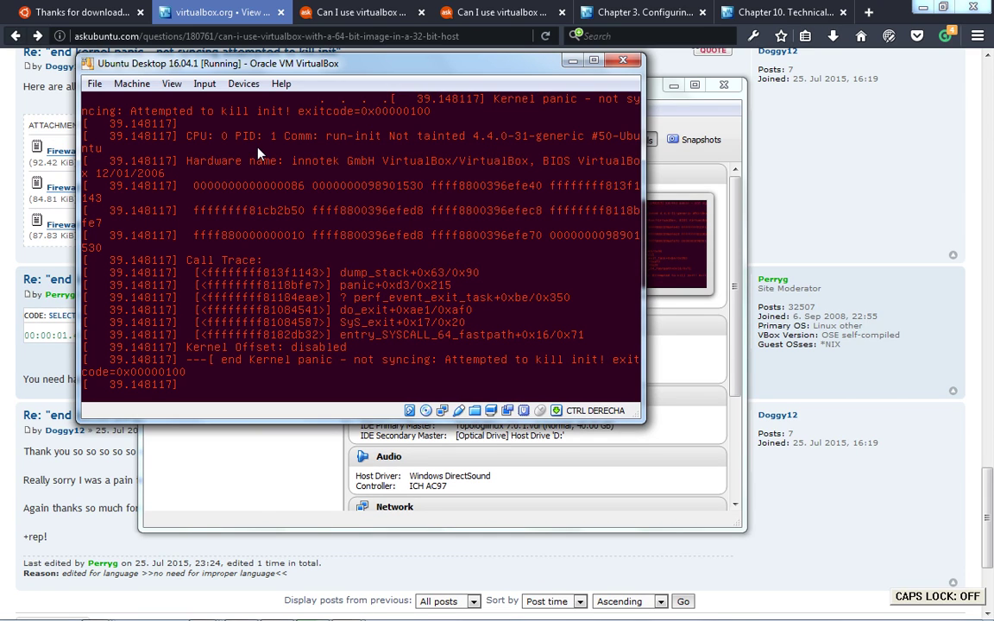
{"action": "key", "text": "Caps_Lock"}
{"action": "key", "text": "Caps_Lock"}
{"action": "key", "text": "Caps_Lock"}
{"action": "key", "text": "Caps_Lock"}
{"action": "key", "text": "Control_R+q"}
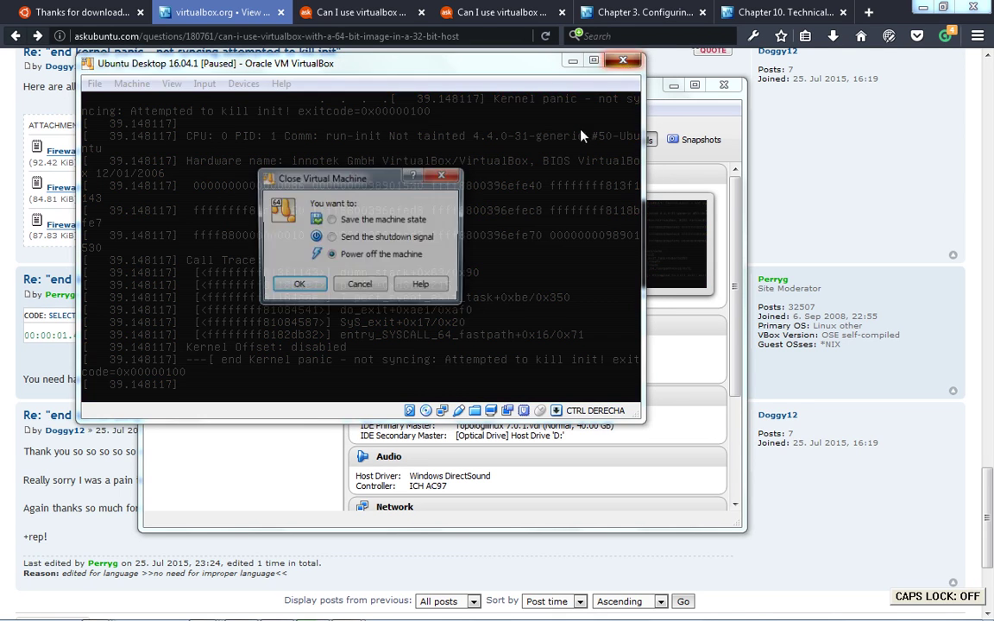
{"action": "left_click", "coordinate": [274, 258]}
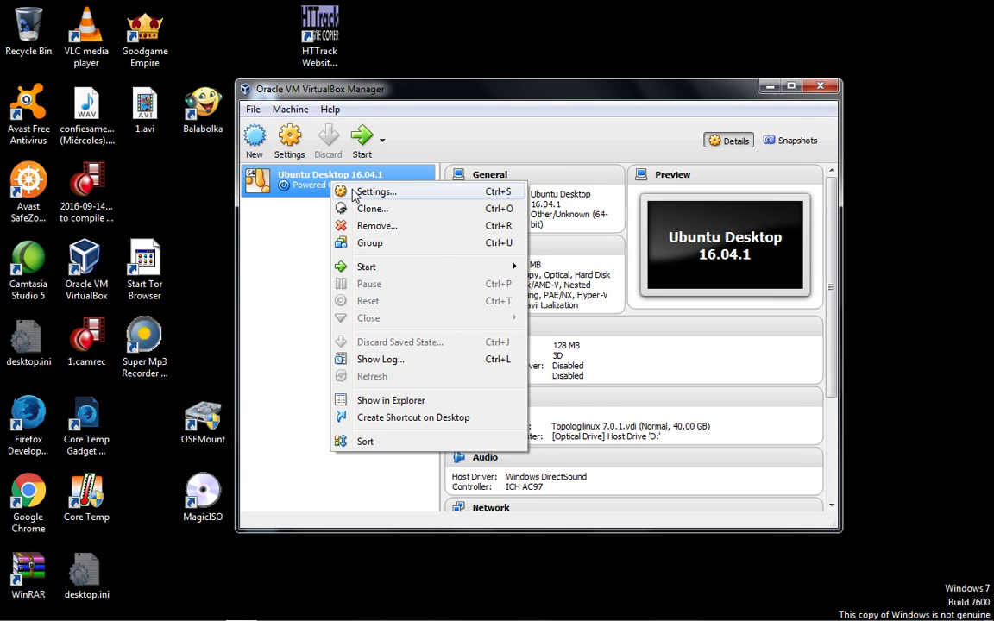
Step: Open the Ubuntu Desktop 16.04.1 machine's settings and go through the general, system and display options to its storage devices
{"action": "left_click", "coordinate": [349, 192]}
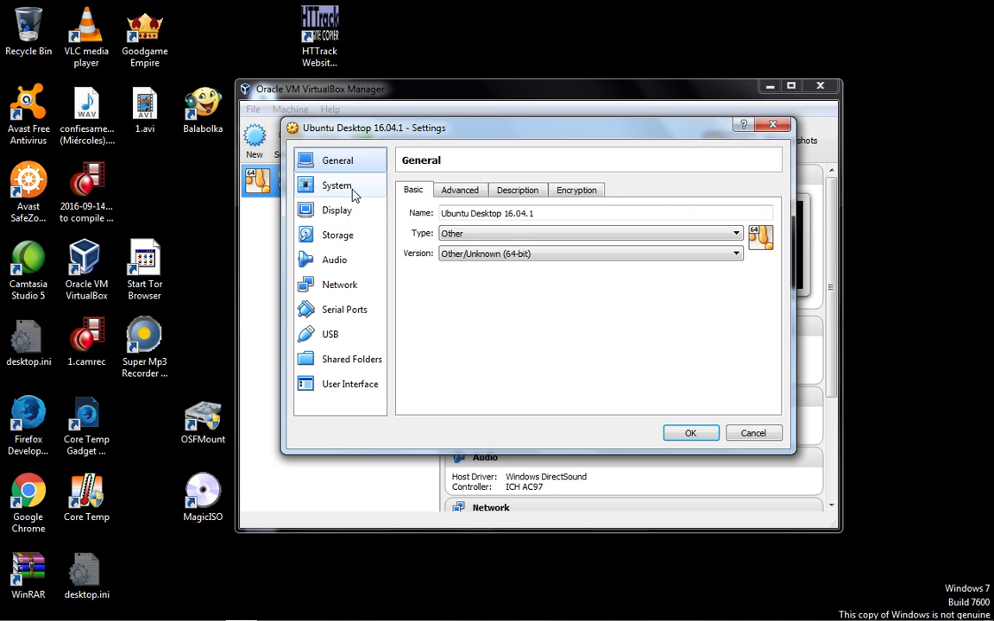
{"action": "left_click", "coordinate": [452, 191]}
{"action": "left_click", "coordinate": [515, 190]}
{"action": "key", "text": "ctrl+Tab"}
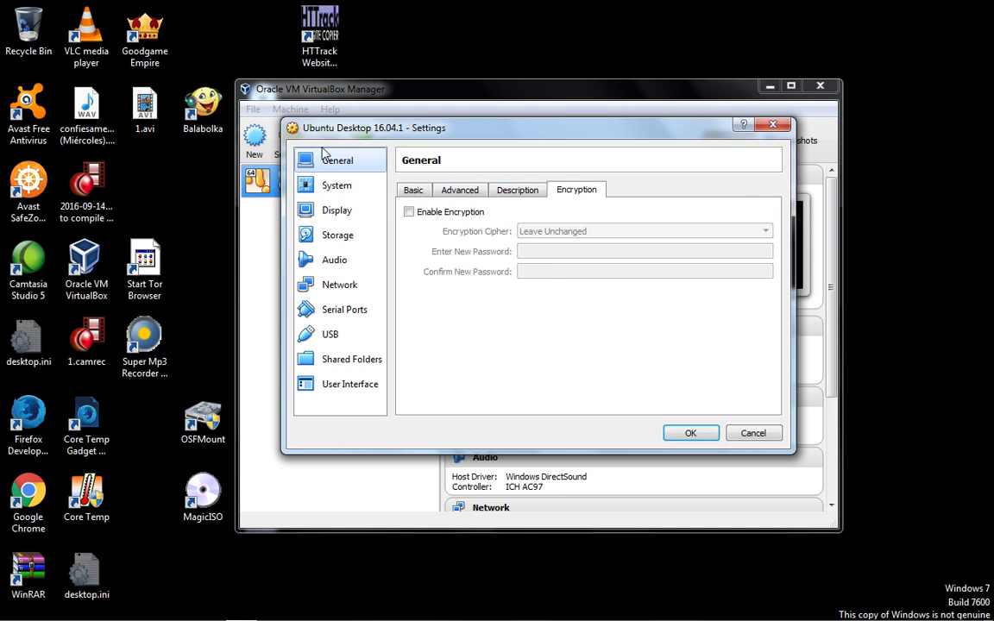
{"action": "left_click", "coordinate": [334, 186]}
{"action": "left_click", "coordinate": [338, 211]}
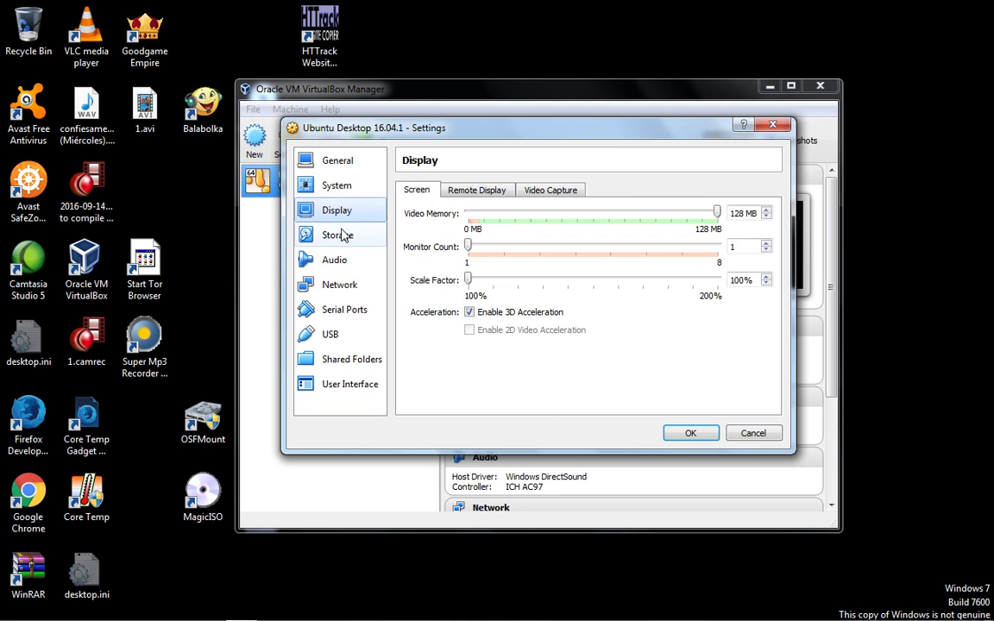
{"action": "left_click", "coordinate": [342, 234]}
Step: Replace host drive D: with C:\_\ubuntu-16.04.1-desktop-amd64.iso as a Live CD/DVD, save the settings and start the machine
{"action": "left_click", "coordinate": [457, 243]}
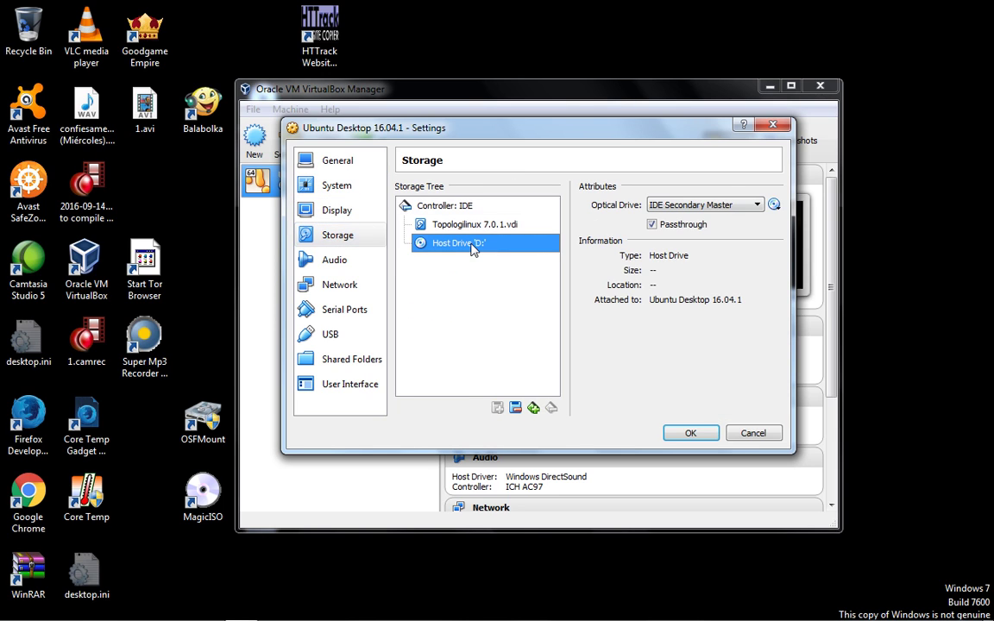
{"action": "left_click", "coordinate": [774, 205]}
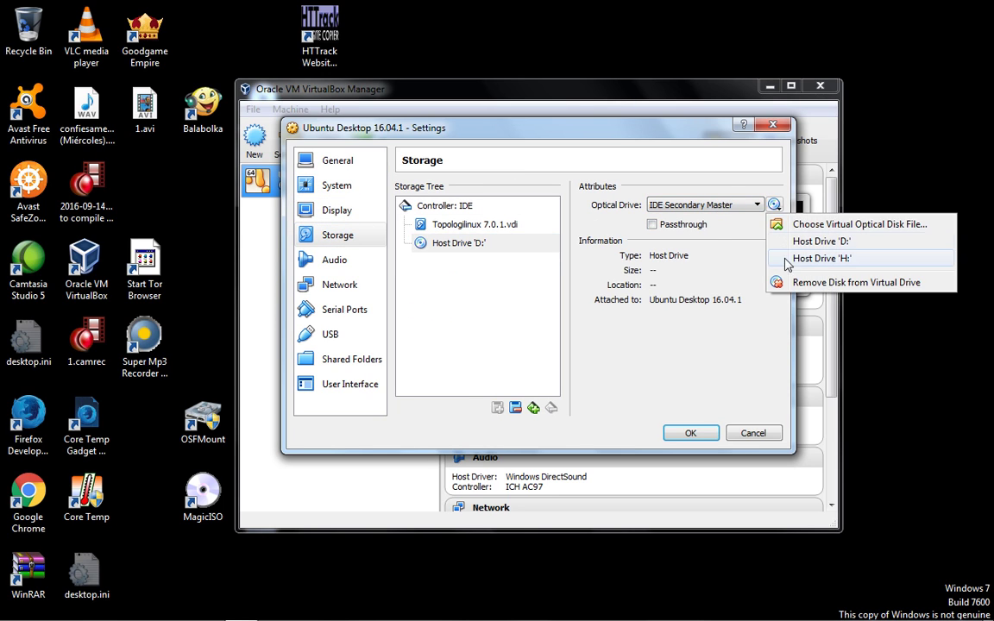
{"action": "left_click", "coordinate": [777, 217]}
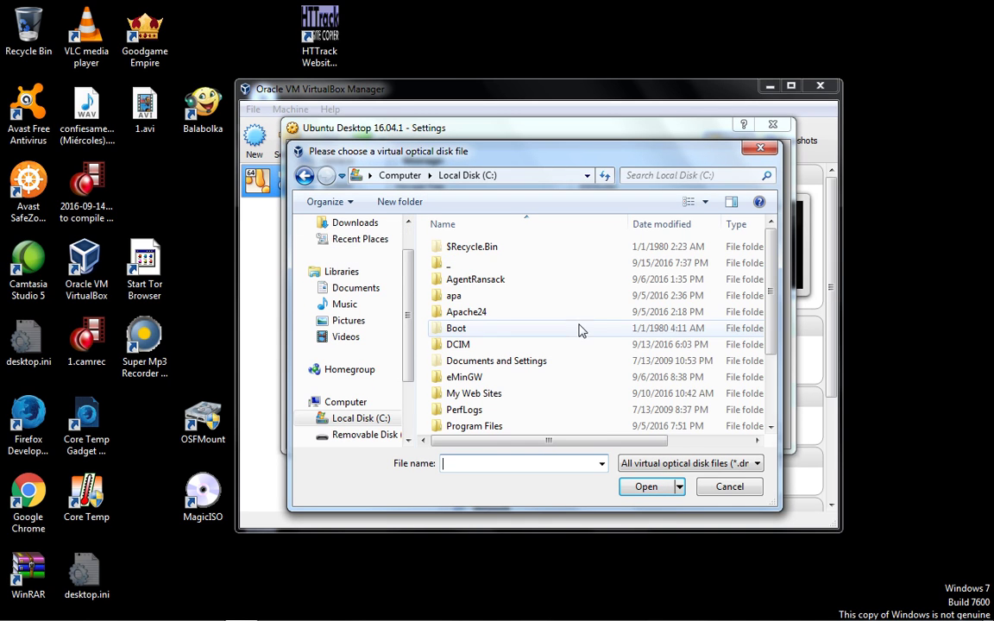
{"action": "key", "text": "alt+Up"}
{"action": "key", "text": "alt+Up"}
{"action": "key", "text": "alt+Up"}
{"action": "key", "text": "alt+Up"}
{"action": "double_click", "coordinate": [447, 270]}
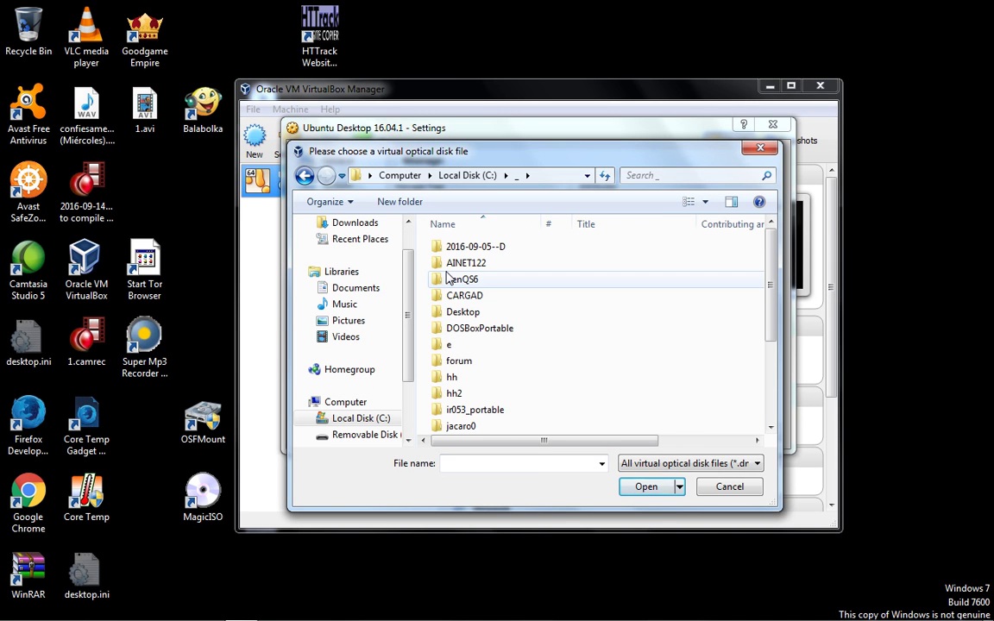
{"action": "scroll", "coordinate": [447, 278], "scroll_direction": "down", "scroll_amount": 3}
{"action": "left_click", "coordinate": [491, 426]}
{"action": "left_click", "coordinate": [640, 487]}
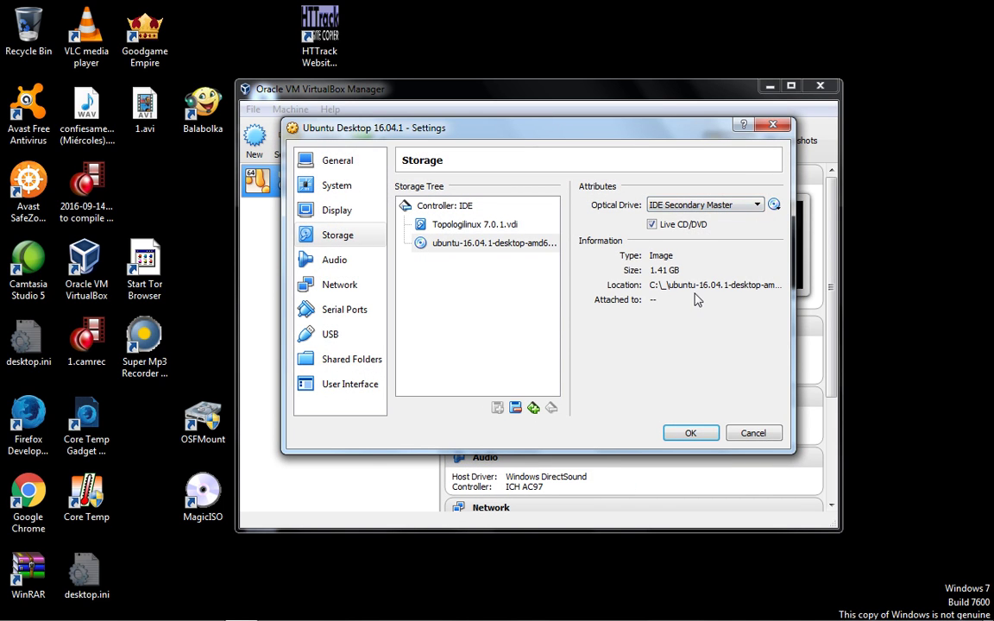
{"action": "left_click", "coordinate": [691, 434]}
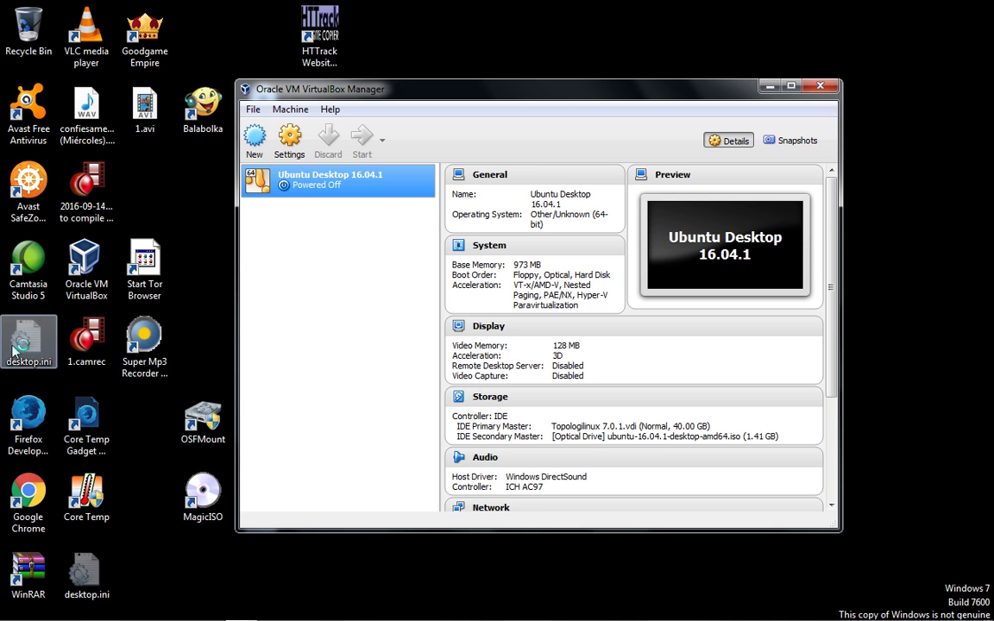
Step: Switch to Firefox Developer Edition and restore the previous browsing session
{"action": "left_click", "coordinate": [18, 417]}
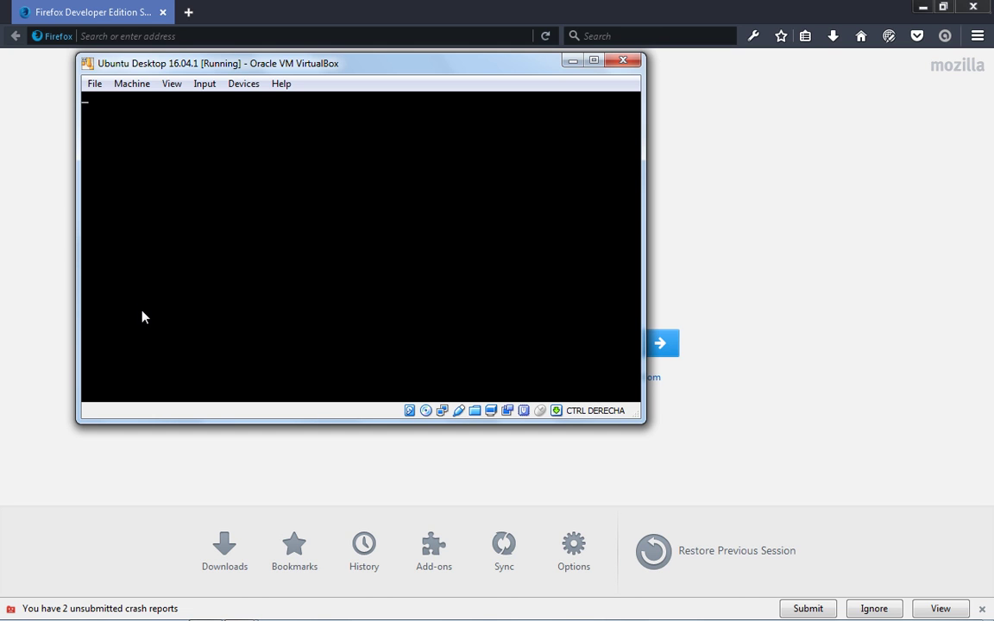
{"action": "left_click", "coordinate": [24, 291]}
{"action": "key", "text": "alt+s"}
{"action": "key", "text": "Down"}
{"action": "key", "text": "Down"}
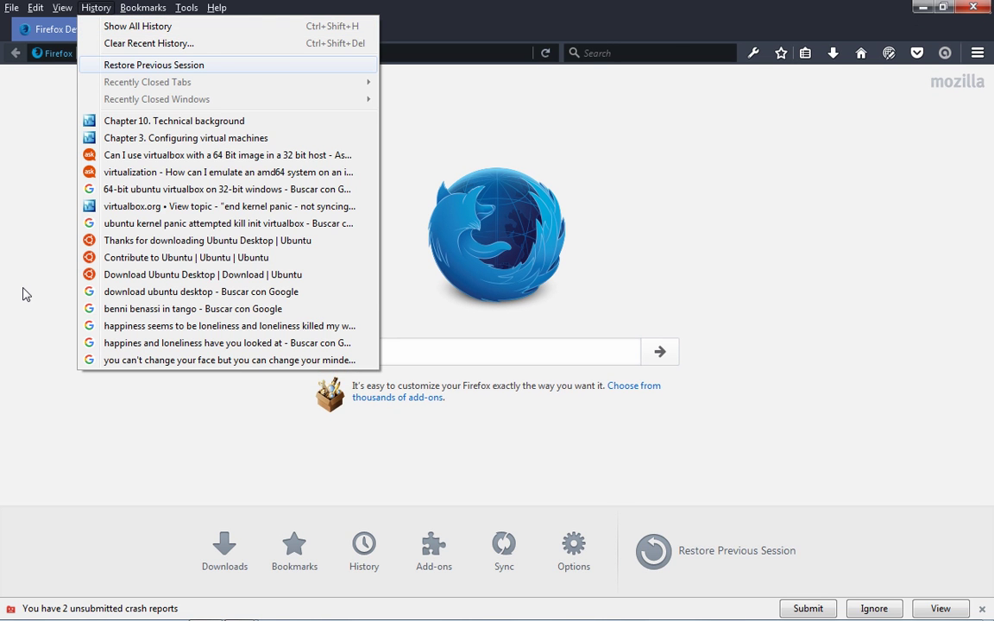
{"action": "key", "text": "Return"}
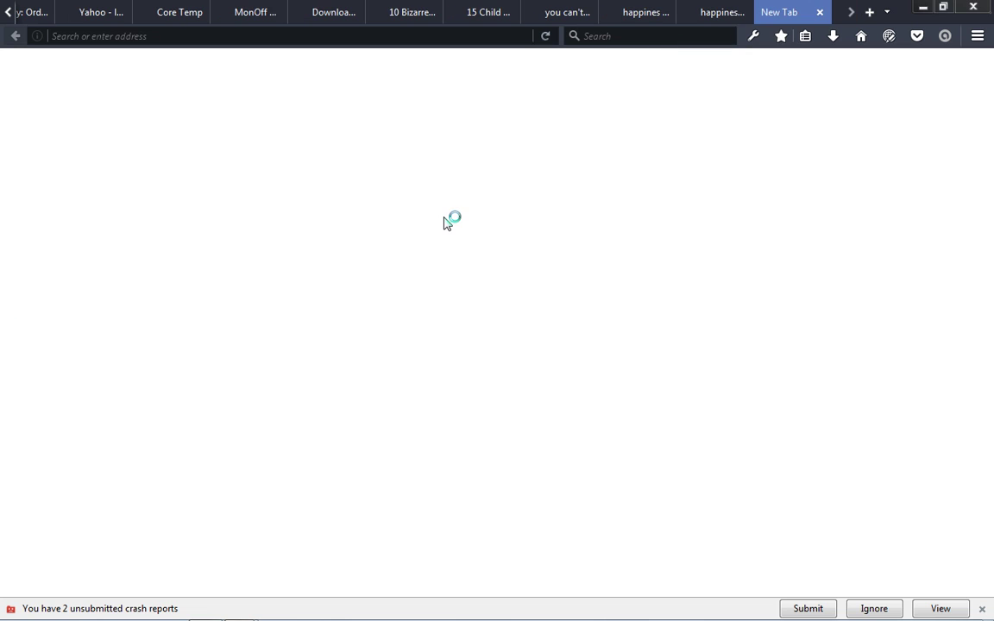
Step: Switch back to the running Ubuntu Desktop 16.04.1 machine in VirtualBox to check its boot progress
{"action": "key", "text": "alt+Tab"}
{"action": "key", "text": "alt+Tab"}
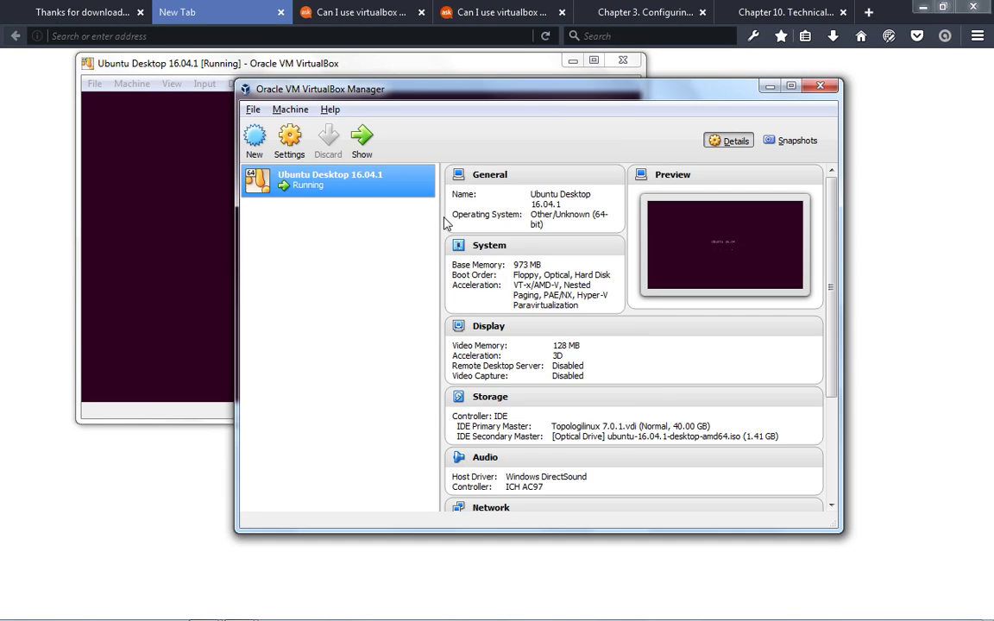
{"action": "key", "text": "alt+Tab"}
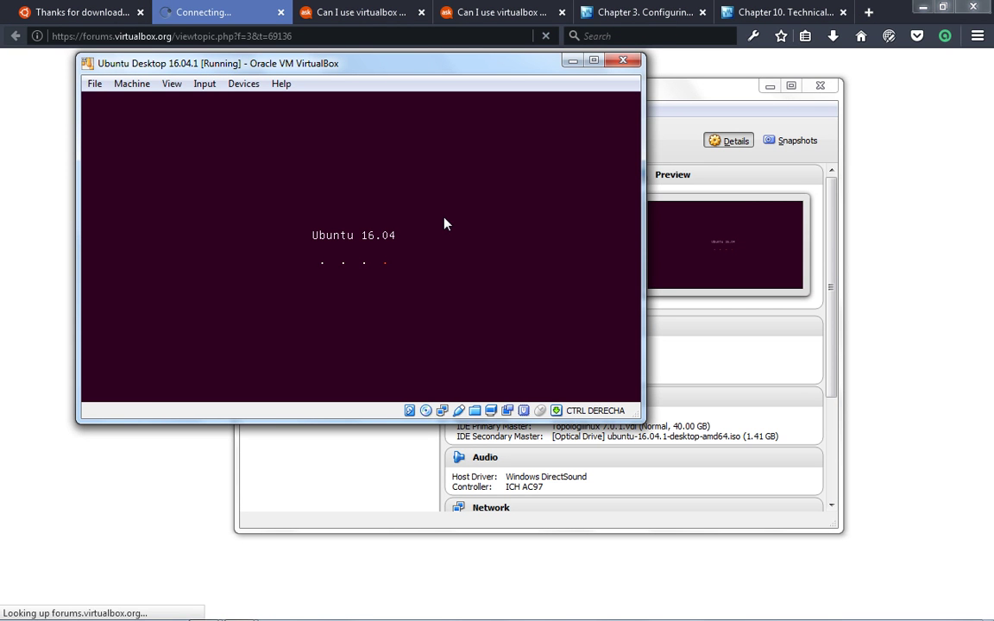